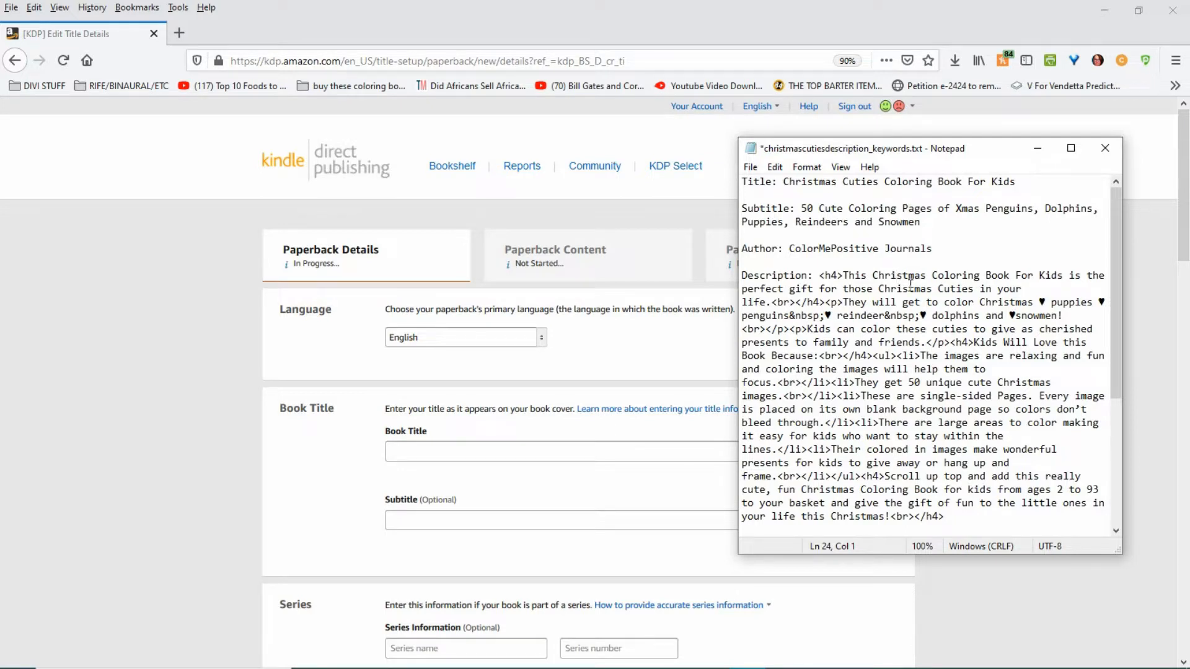
# Move the Notepad window with the book notes aside and narrow it to uncover the paperback details form
pyautogui.scroll(-5, 910, 282)
pyautogui.scroll(5, 908, 280)
pyautogui.scroll(-5, 831, 306)
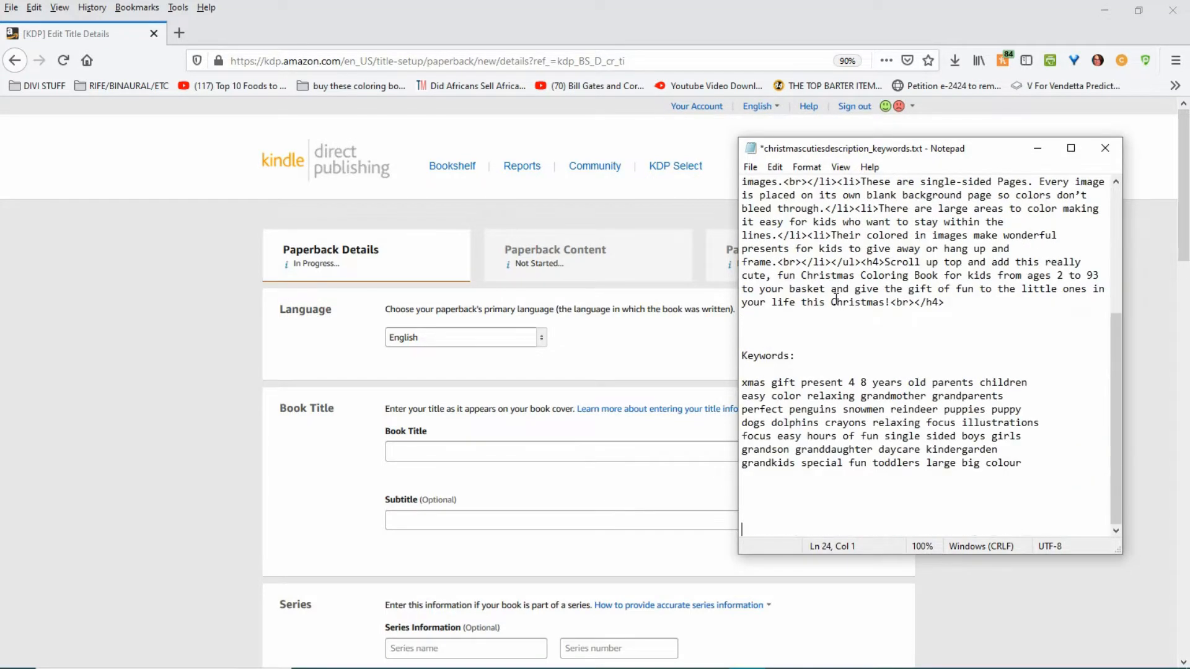
pyautogui.scroll(5, 839, 306)
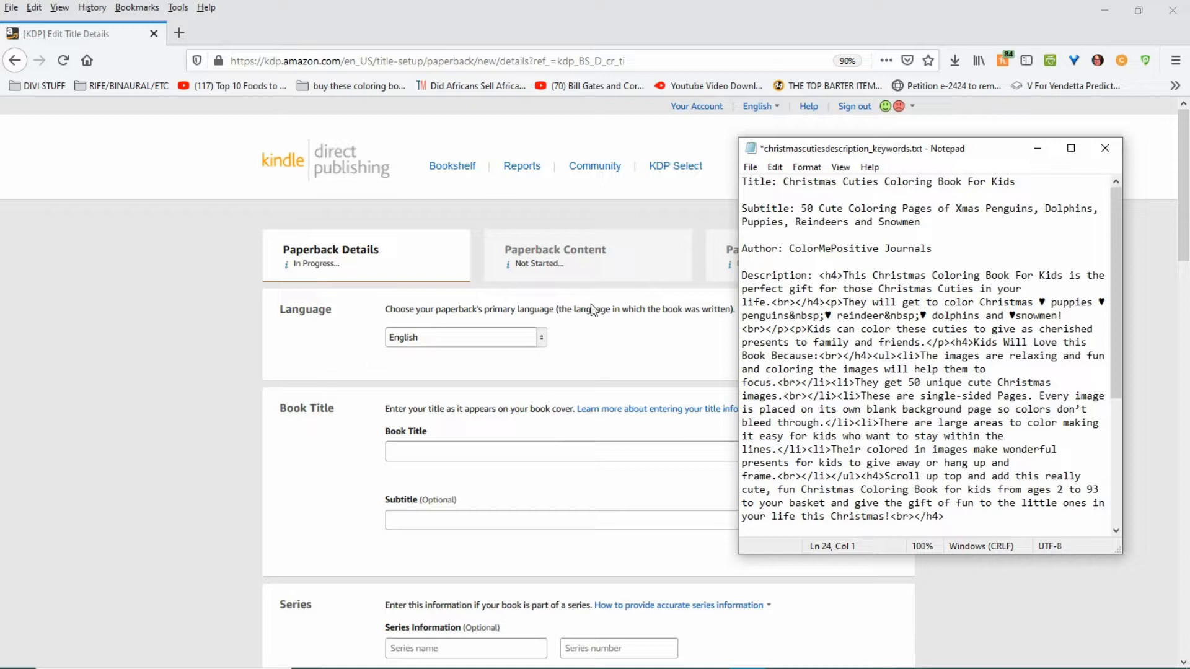
pyautogui.moveTo(999, 155); pyautogui.dragTo(1047, 159)
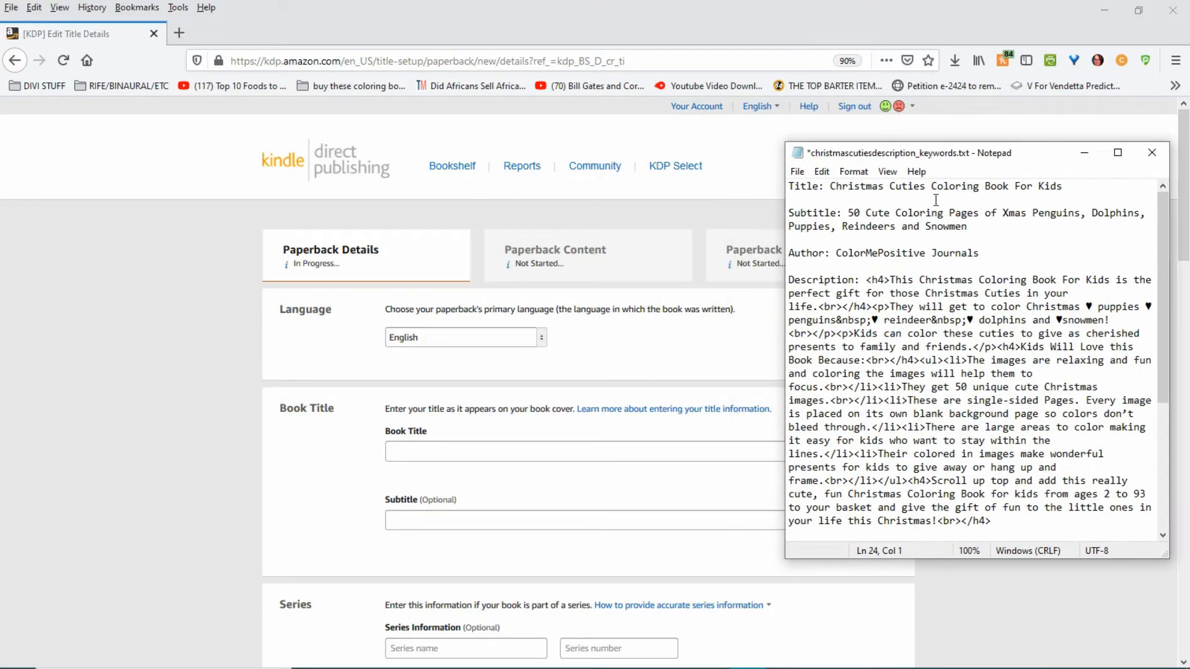
pyautogui.click(789, 268)
pyautogui.moveTo(786, 266); pyautogui.dragTo(864, 265)
# Copy the title "Christmas Cuties Coloring Book For Kids" from the Notepad notes into the form's Book Title field
pyautogui.click(542, 339)
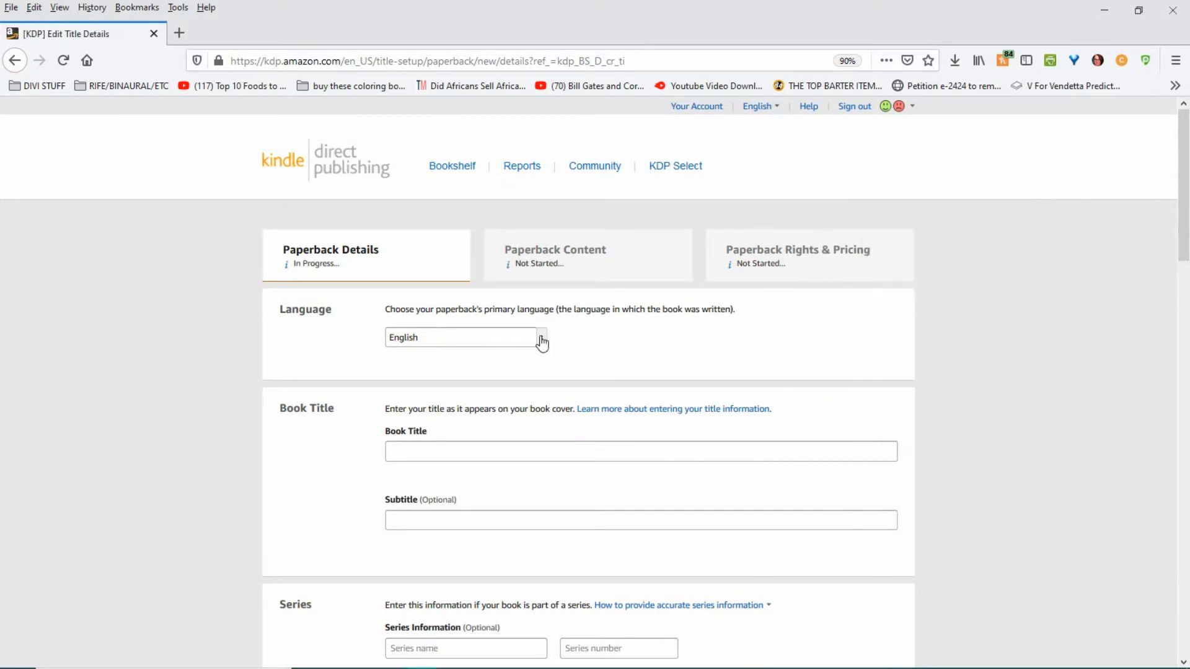
pyautogui.click(697, 341)
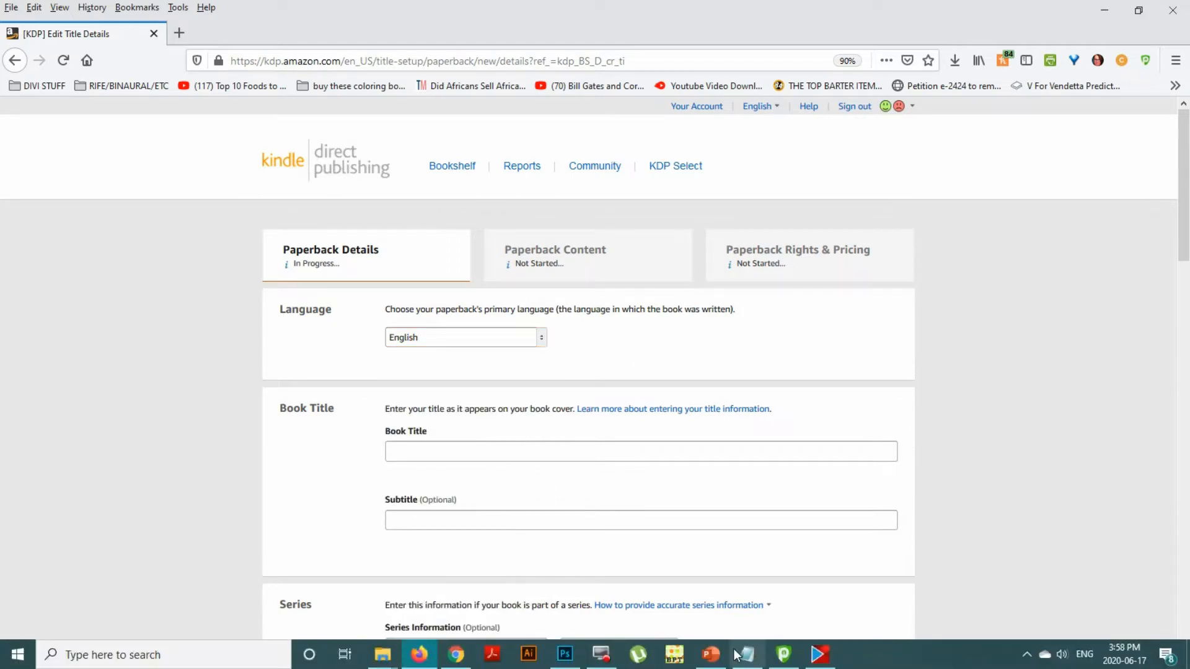
pyautogui.click(747, 657)
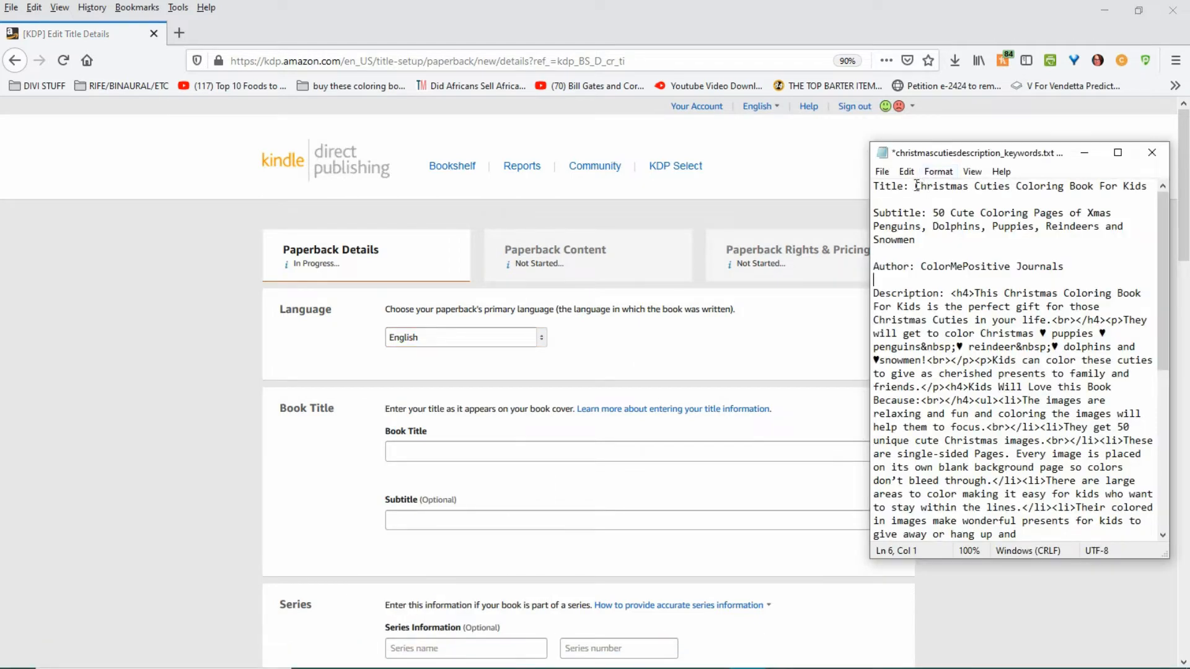
pyautogui.moveTo(915, 186); pyautogui.dragTo(1143, 188)
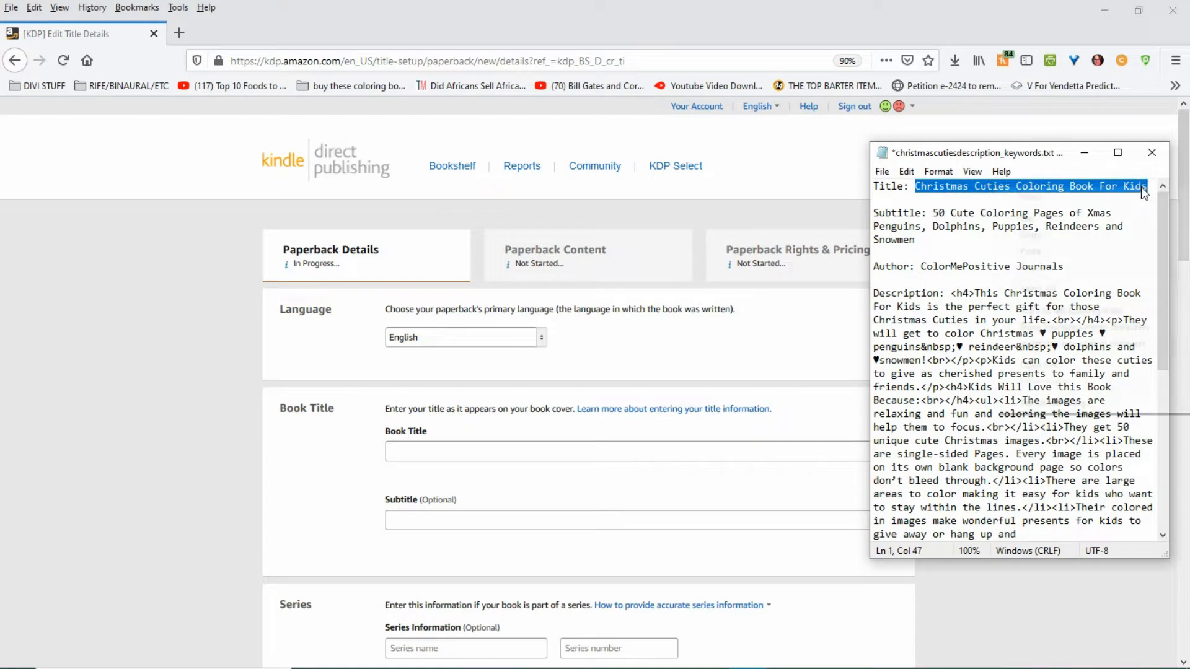
pyautogui.rightClick(1141, 188)
pyautogui.click(1095, 237)
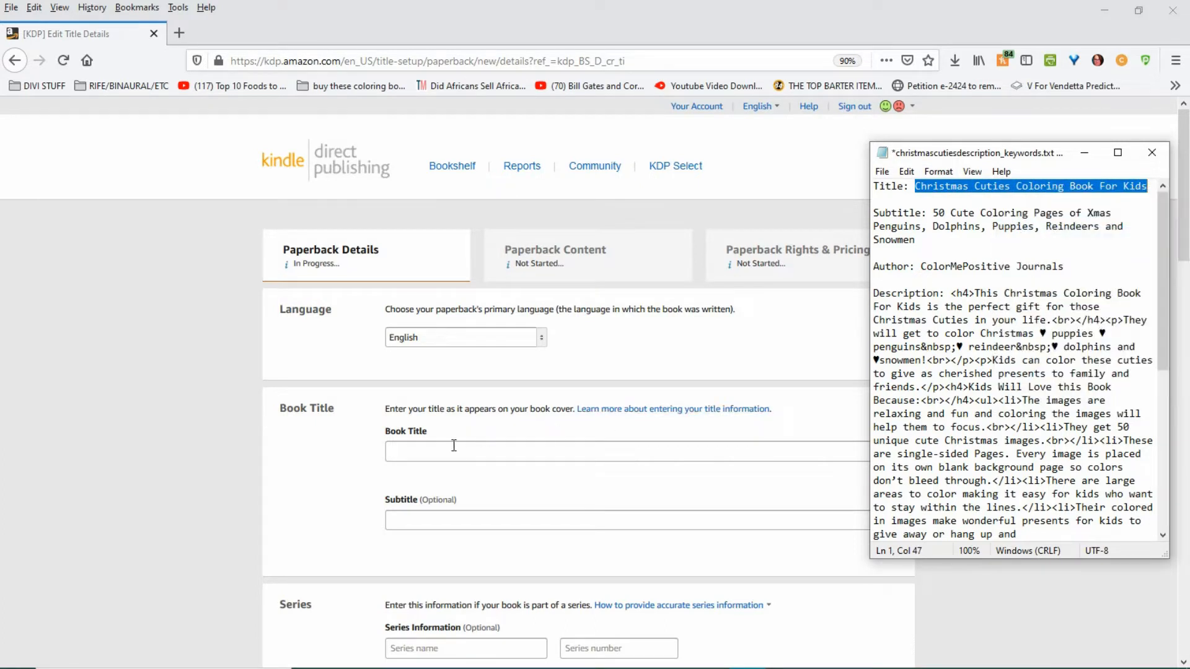
pyautogui.click(452, 449)
pyautogui.rightClick(453, 449)
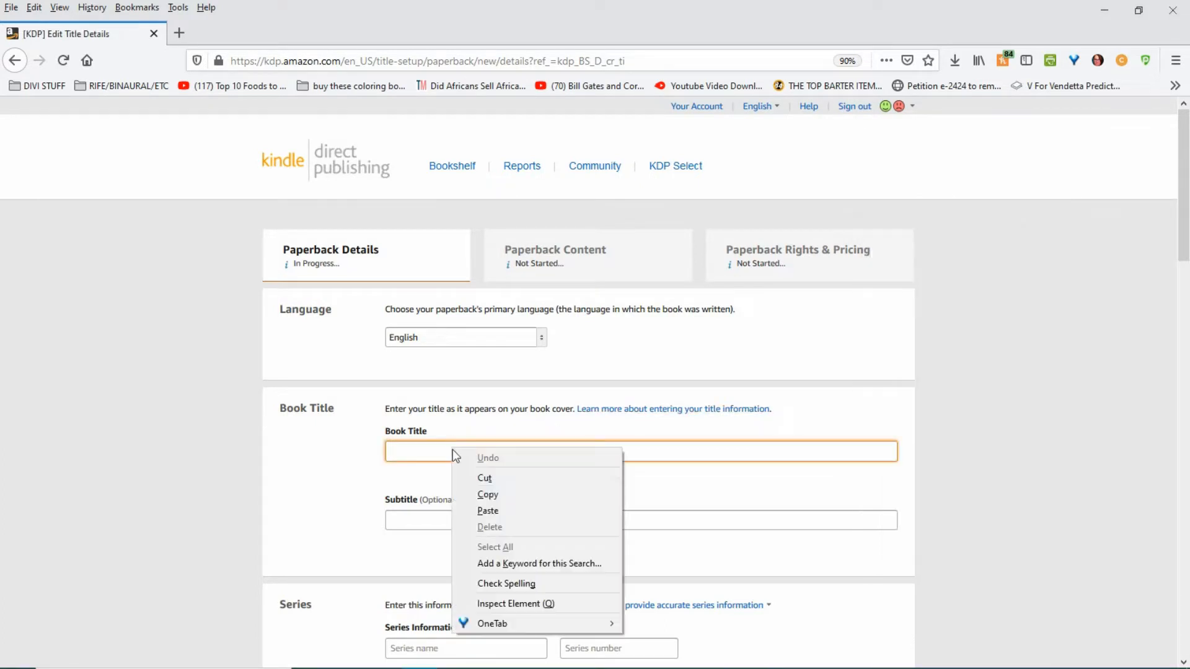
pyautogui.click(501, 509)
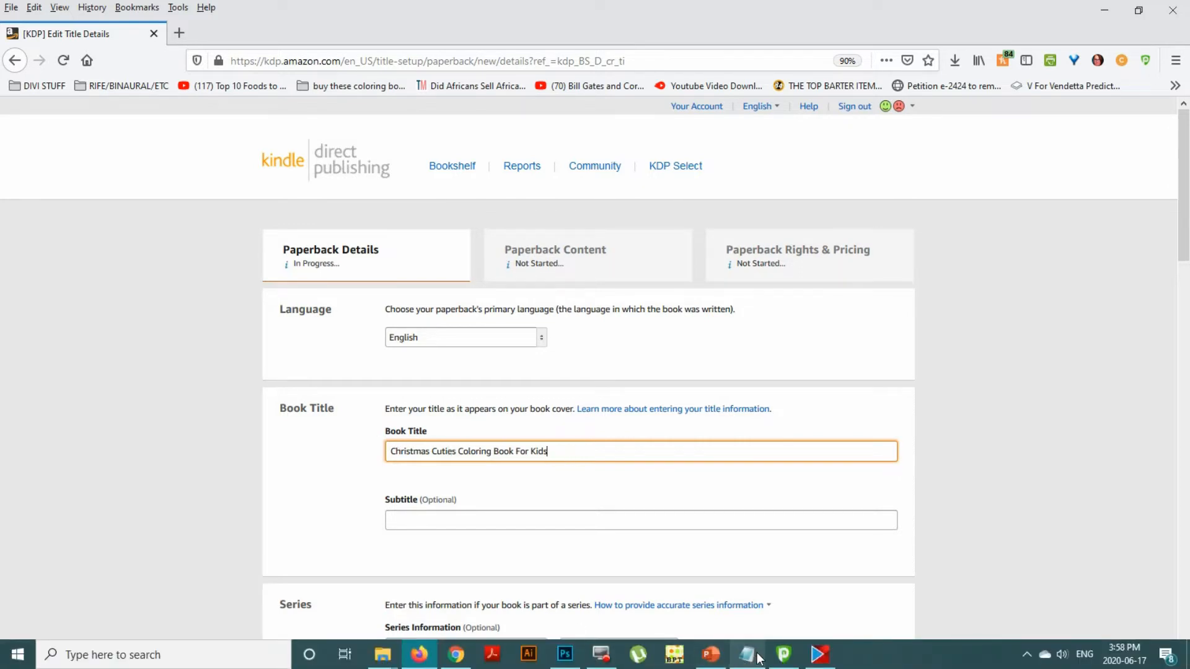
# Copy "50 Cute Coloring Pages of Xmas Penguins, Dolphins, Puppies, Reindeers and Snowmen" from the Notepad notes into the Subtitle field
pyautogui.click(745, 655)
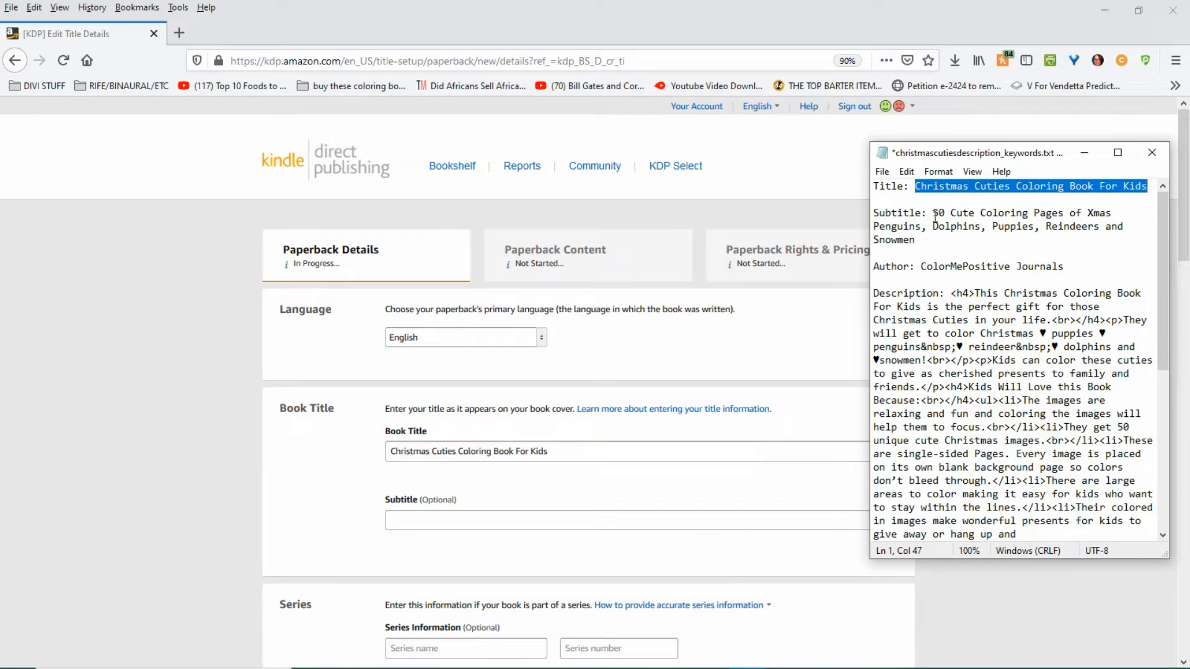
pyautogui.moveTo(933, 213); pyautogui.dragTo(951, 242)
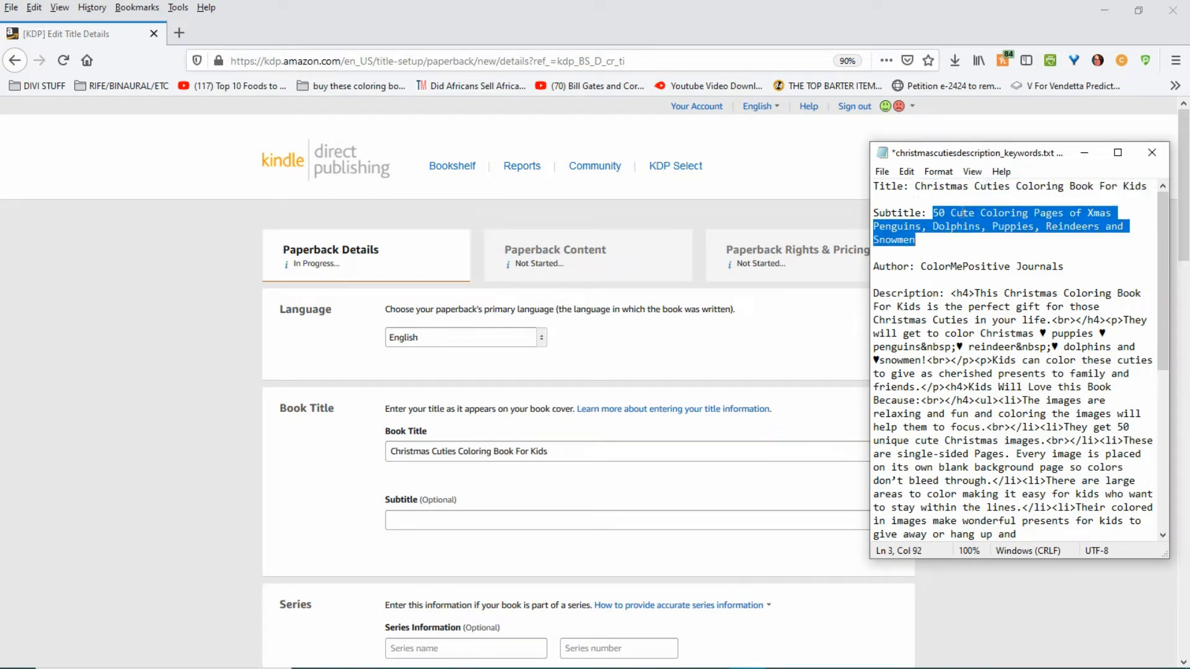
pyautogui.rightClick(963, 212)
pyautogui.click(996, 255)
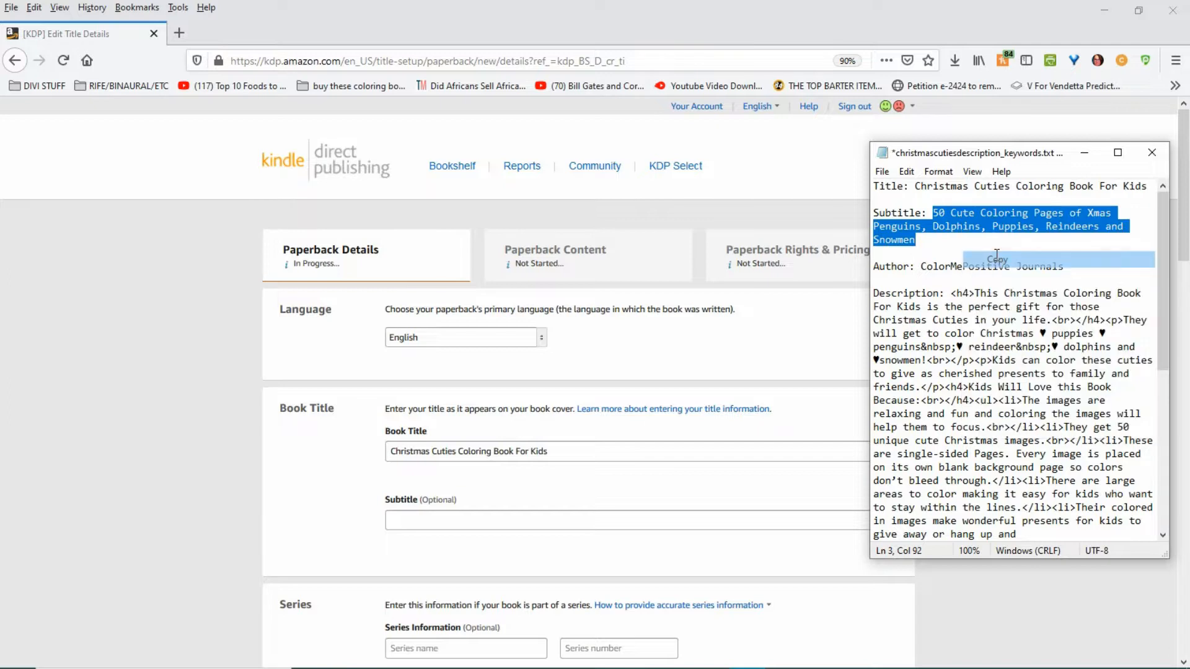
pyautogui.click(422, 526)
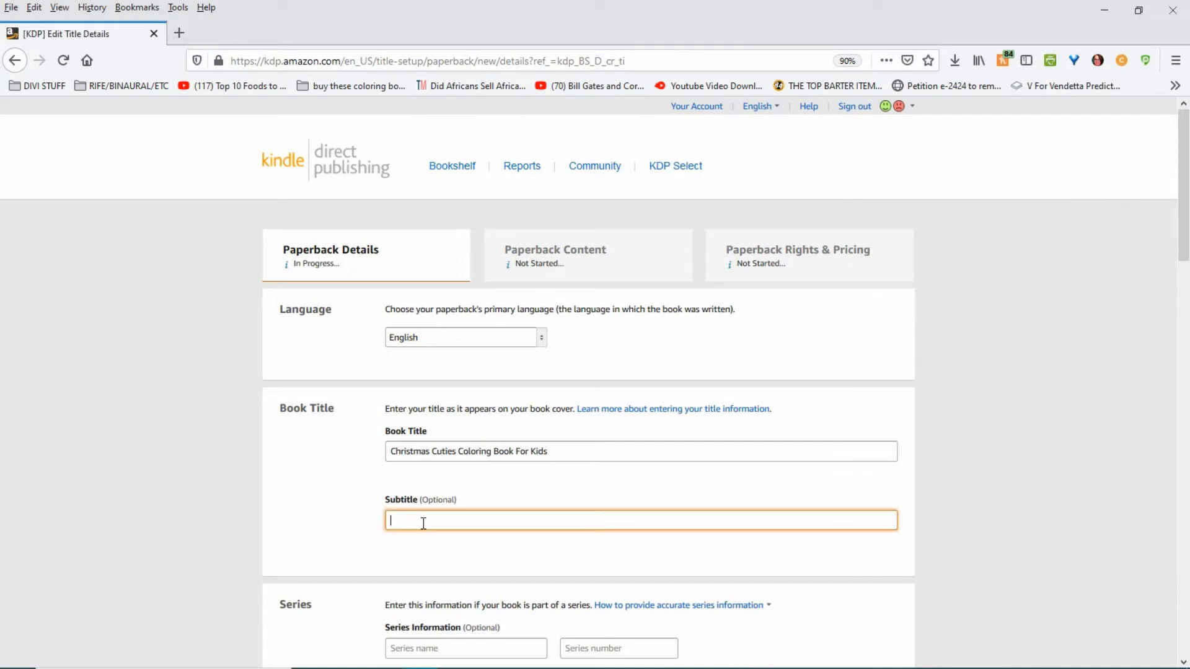
pyautogui.rightClick(421, 525)
pyautogui.click(469, 398)
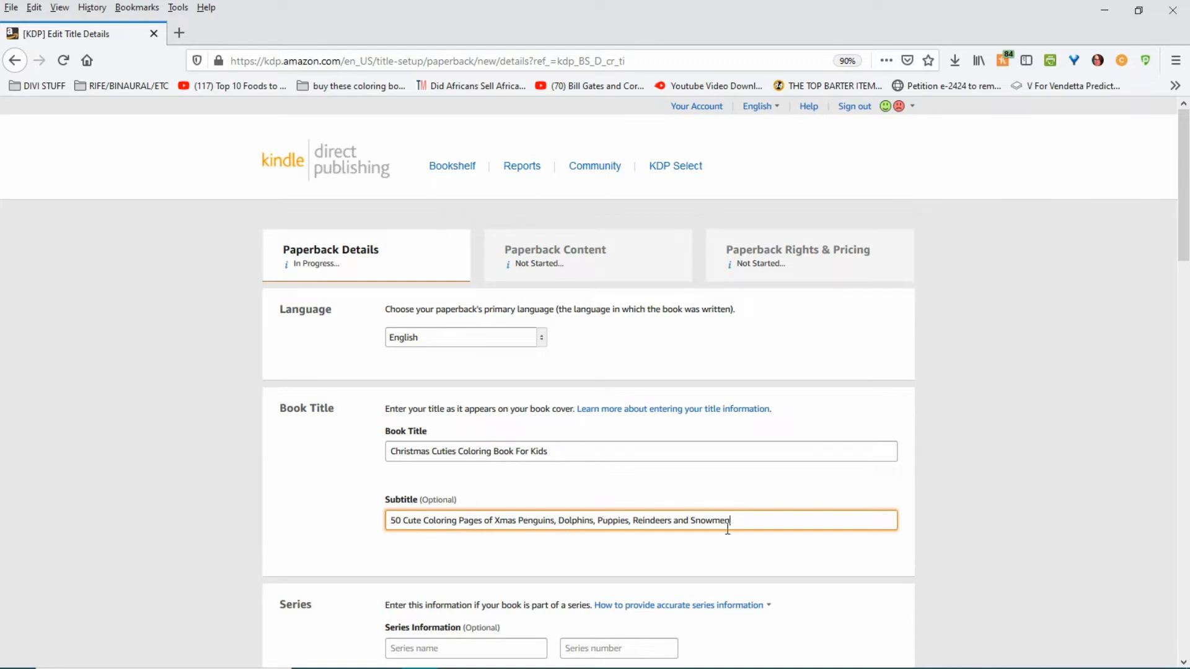
# Enter the primary author with "ColorMePositive" as first name and "Journals" as last name
pyautogui.scroll(-3, 783, 510)
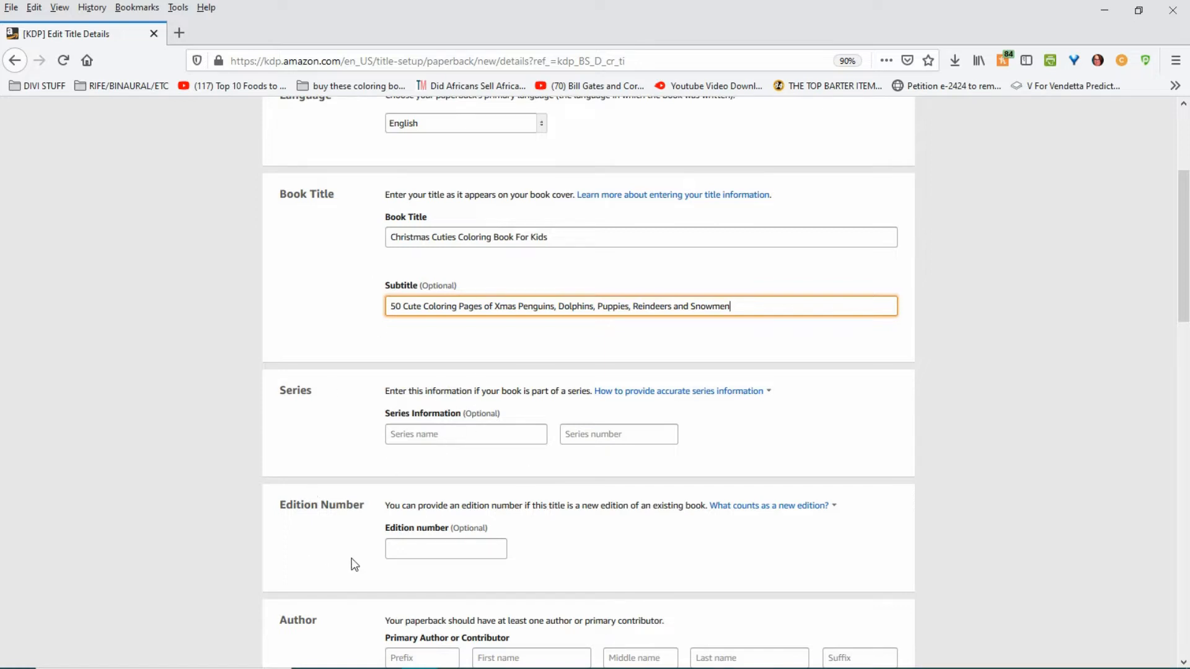
pyautogui.scroll(-3, 348, 539)
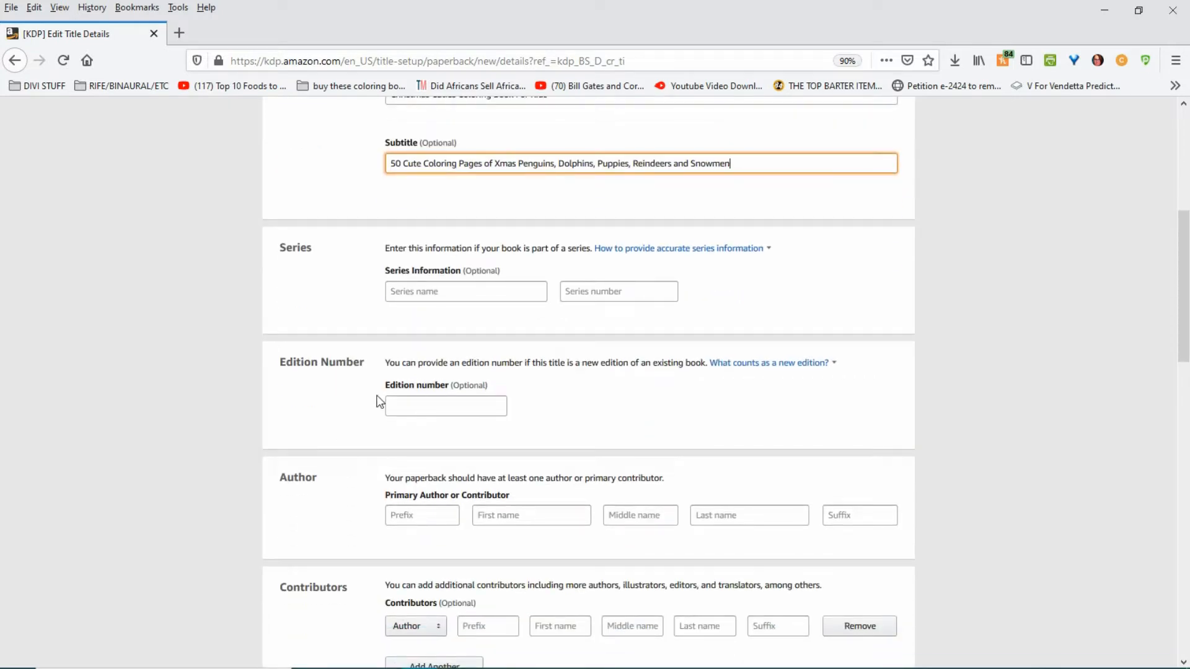
pyautogui.scroll(-3, 334, 406)
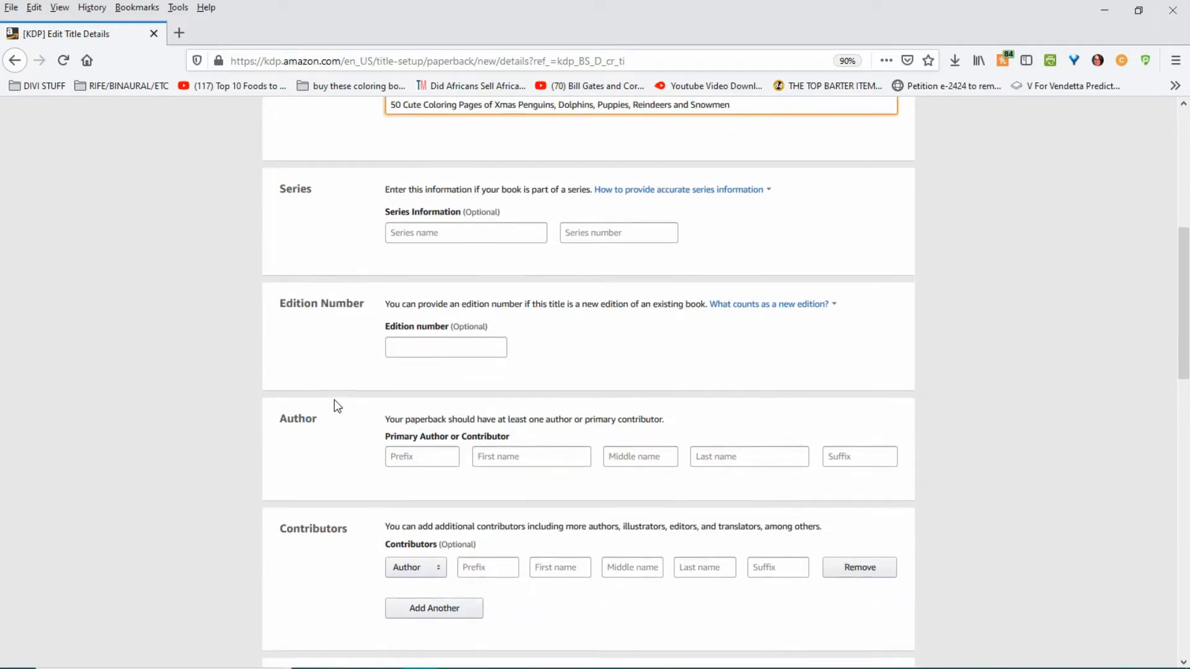
pyautogui.click(505, 372)
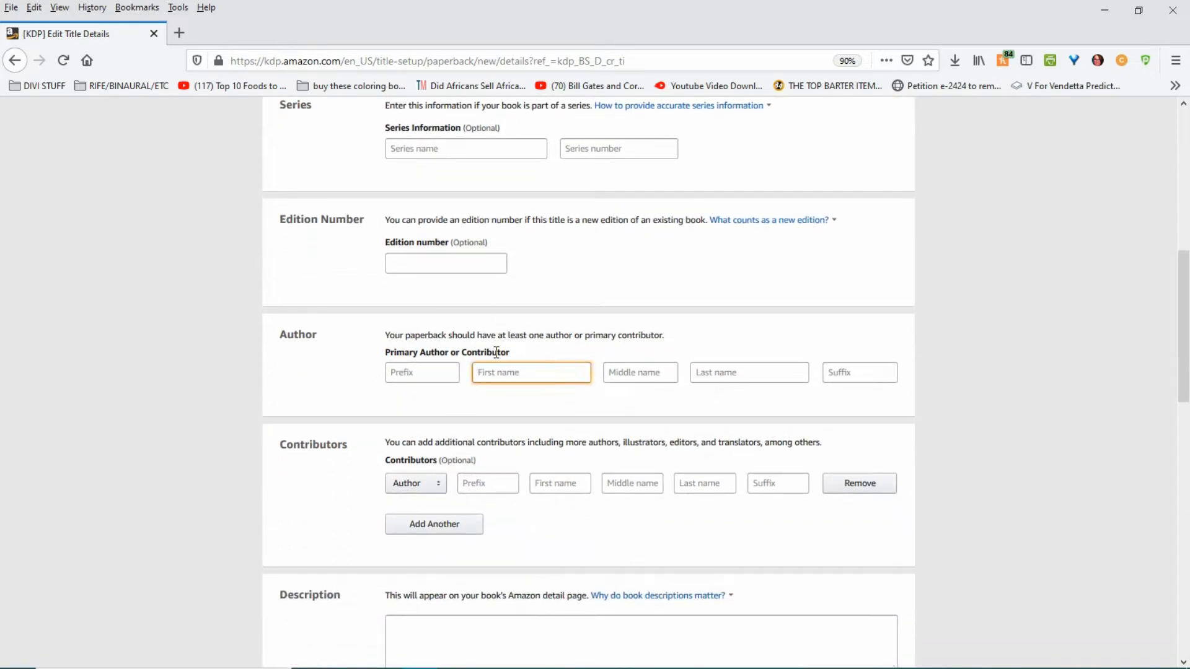
pyautogui.write('ColorMePositive')
pyautogui.press('Tab')
pyautogui.press('Tab')
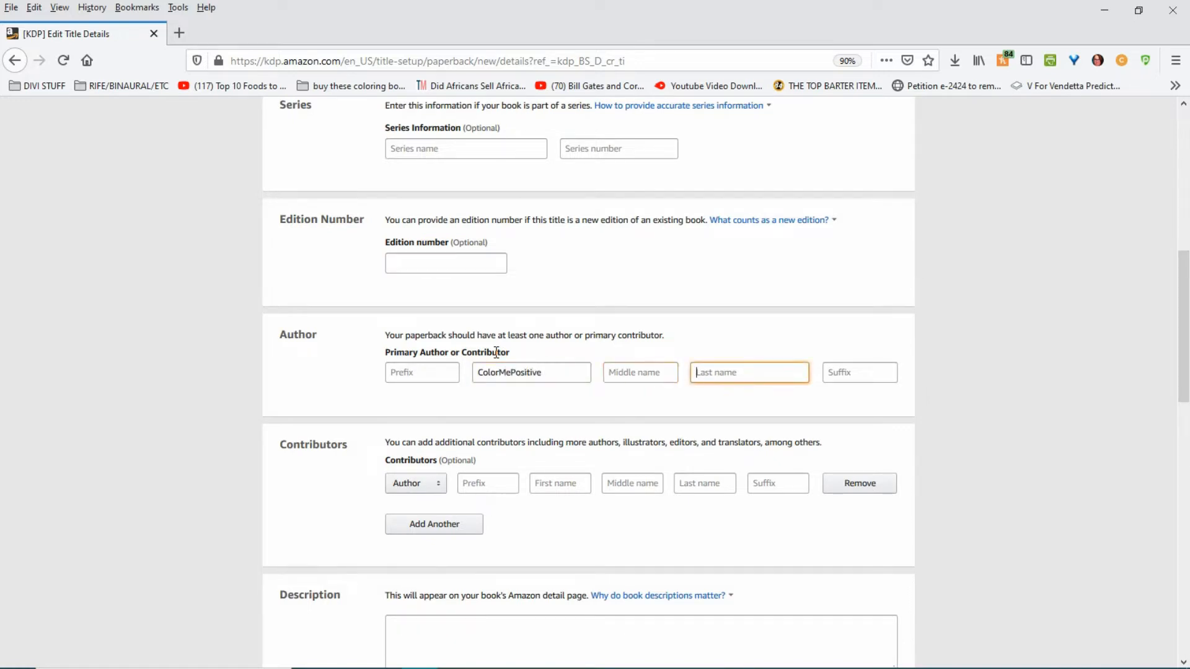
pyautogui.write('Journals')
# Copy the full HTML-formatted book description, without its label, from the Notepad notes into the Description field
pyautogui.scroll(-3, 356, 453)
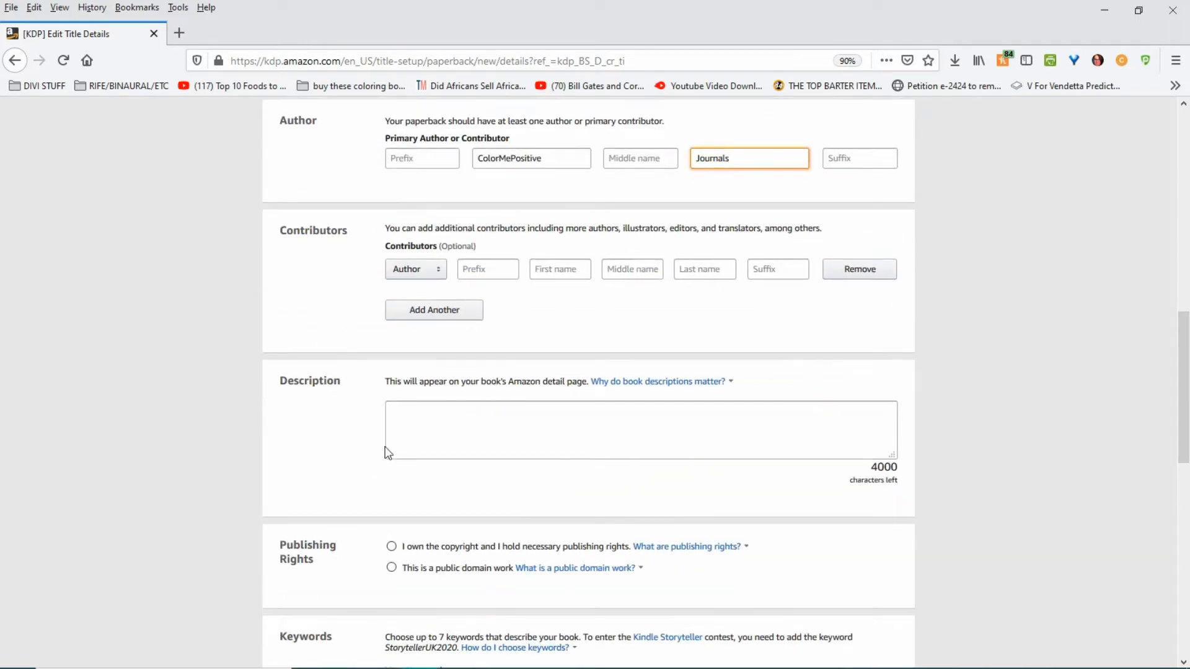
pyautogui.moveTo(676, 662)
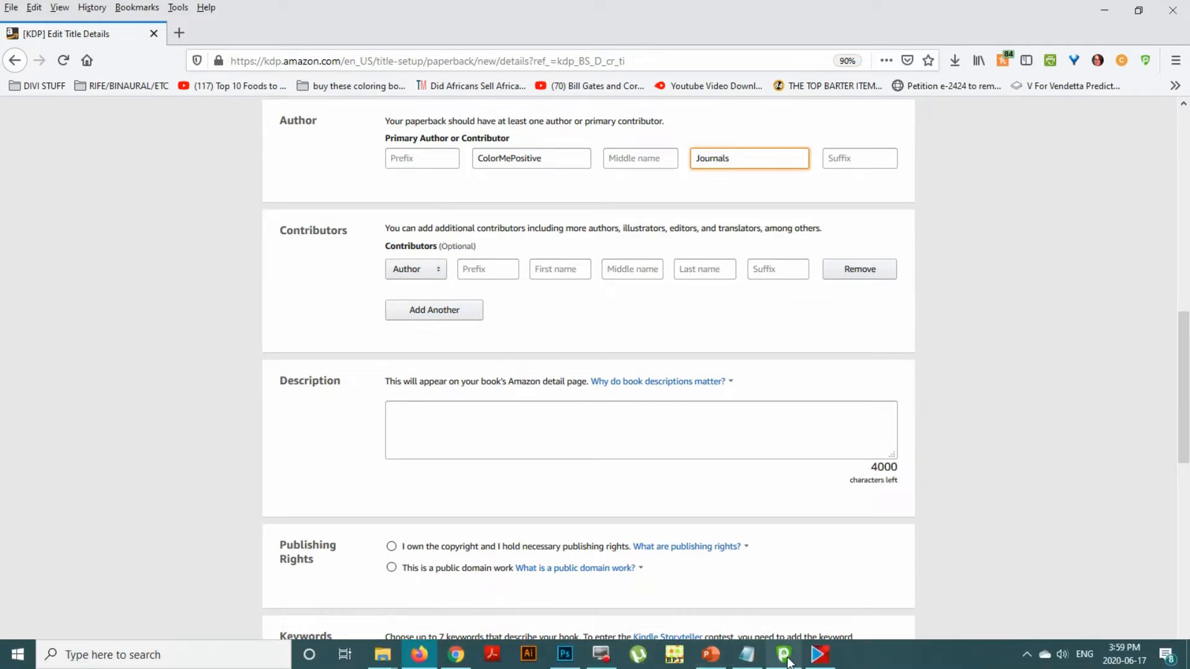
pyautogui.click(754, 663)
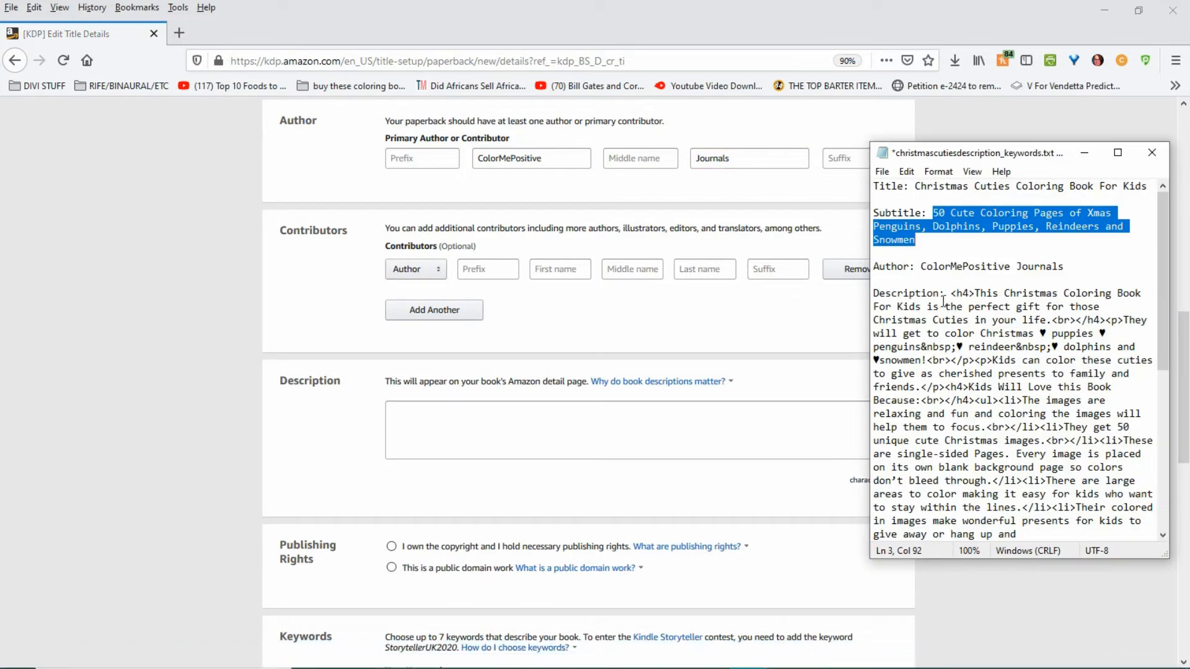
pyautogui.moveTo(952, 293); pyautogui.dragTo(1066, 293)
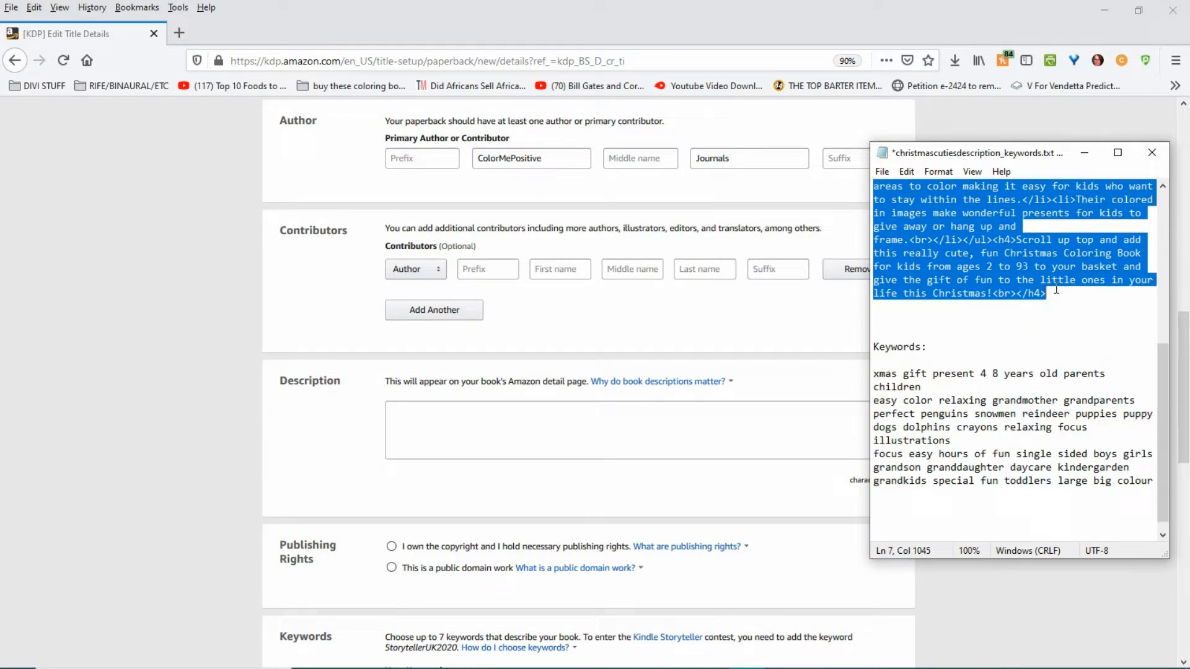
pyautogui.rightClick(954, 228)
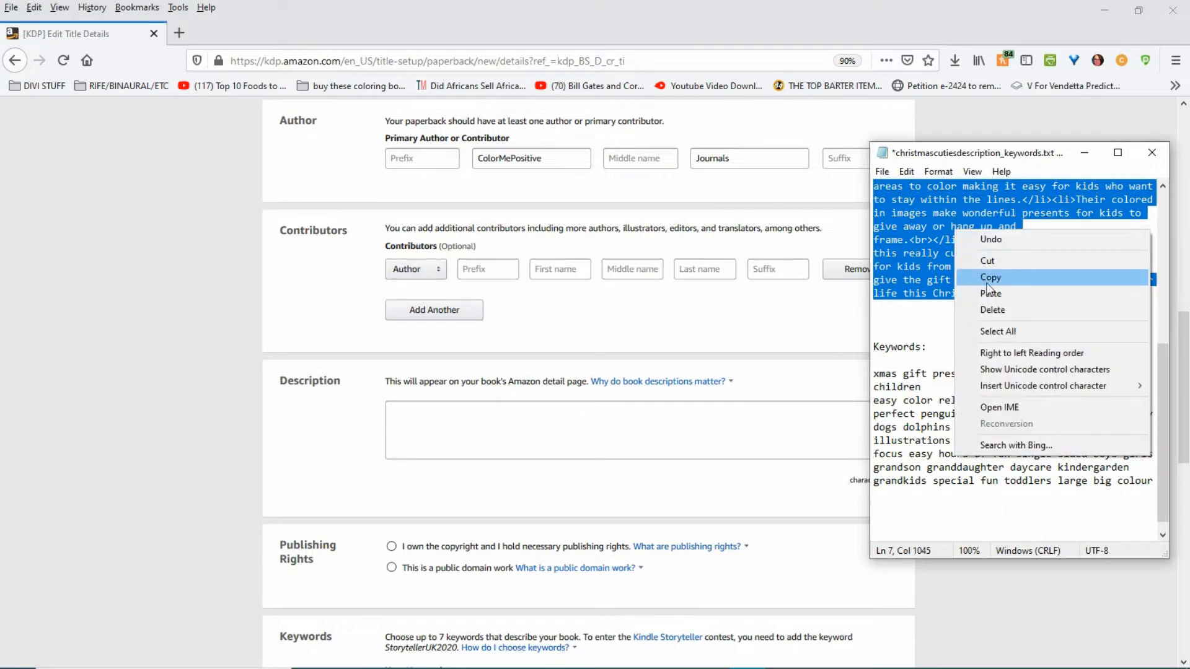
pyautogui.click(992, 277)
pyautogui.click(557, 420)
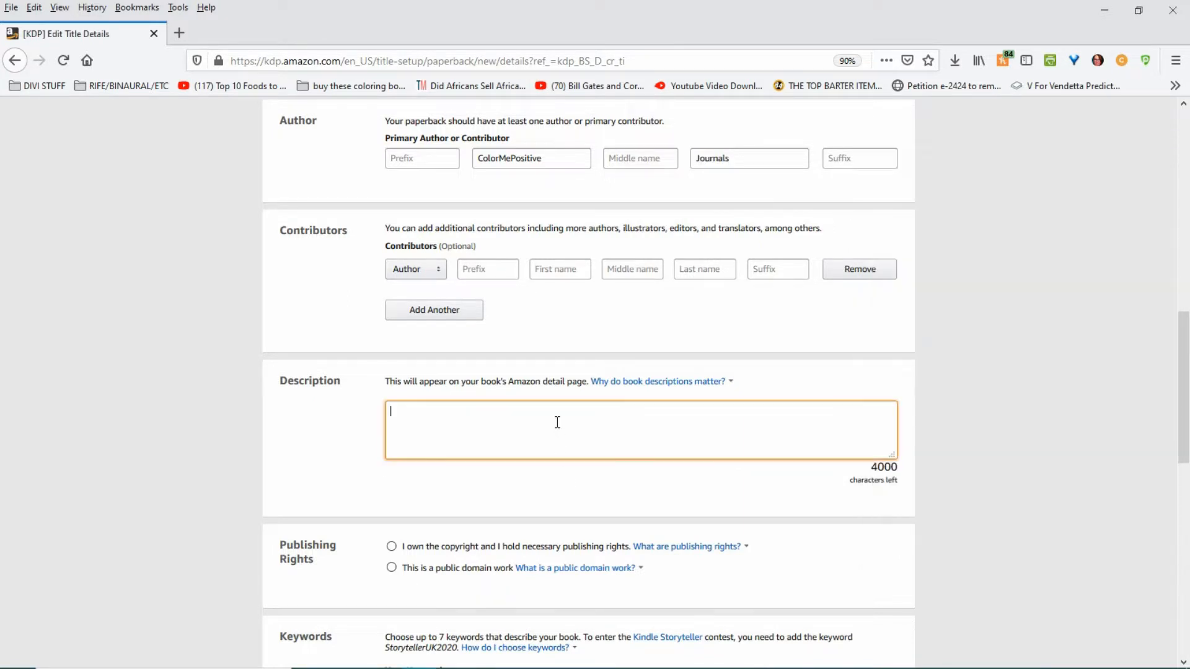
pyautogui.rightClick(558, 421)
pyautogui.click(593, 486)
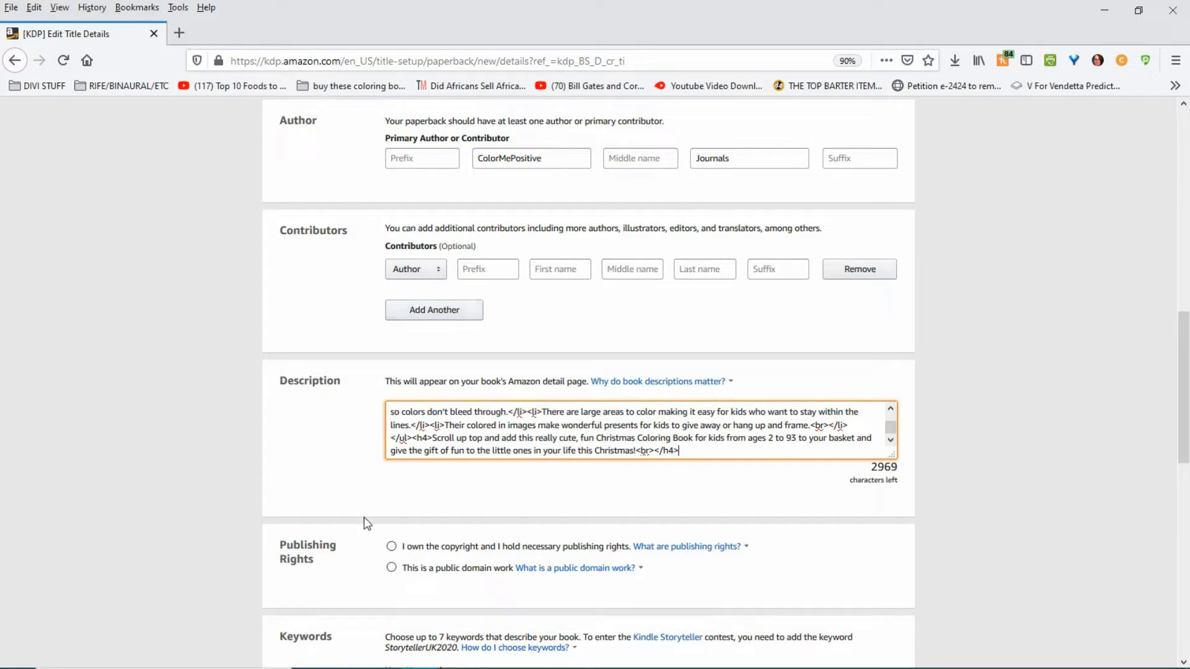
# Set the publishing rights to "I own the copyright and I hold necessary publishing rights."
pyautogui.scroll(-3, 347, 546)
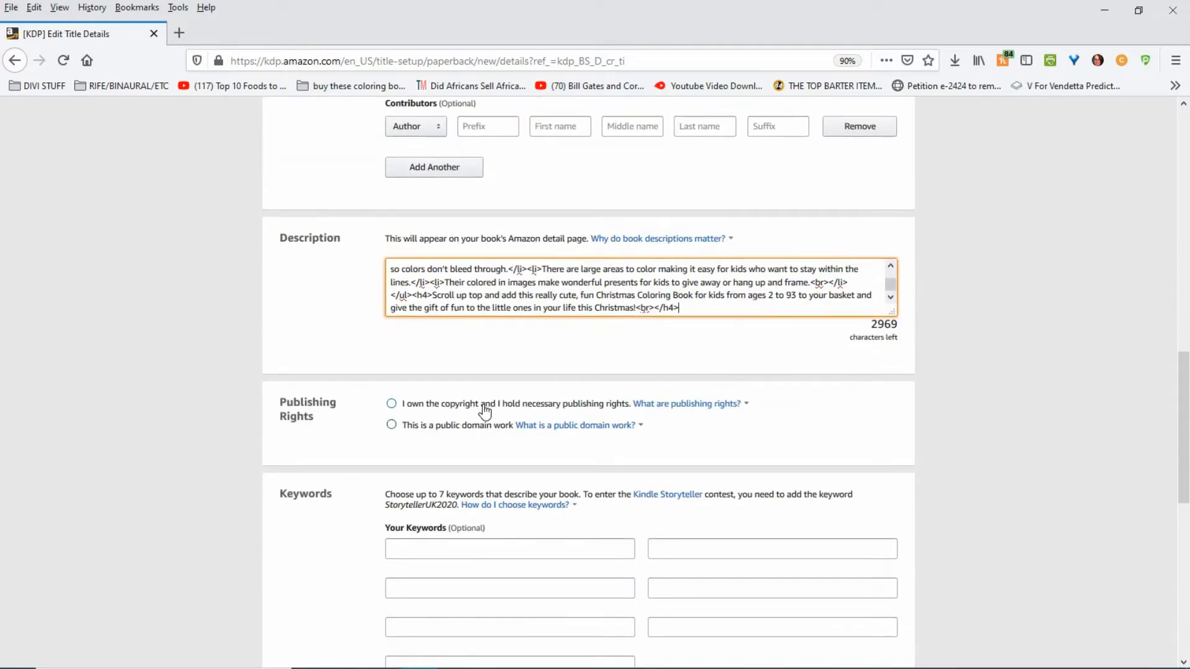
pyautogui.click(389, 404)
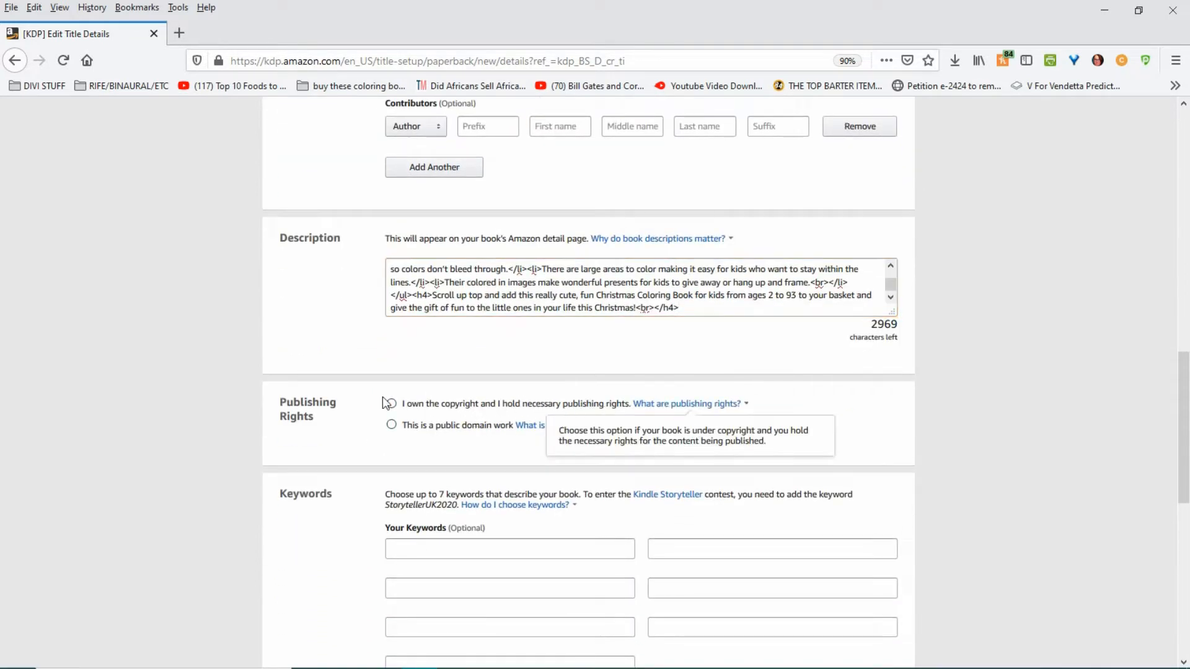
pyautogui.click(391, 404)
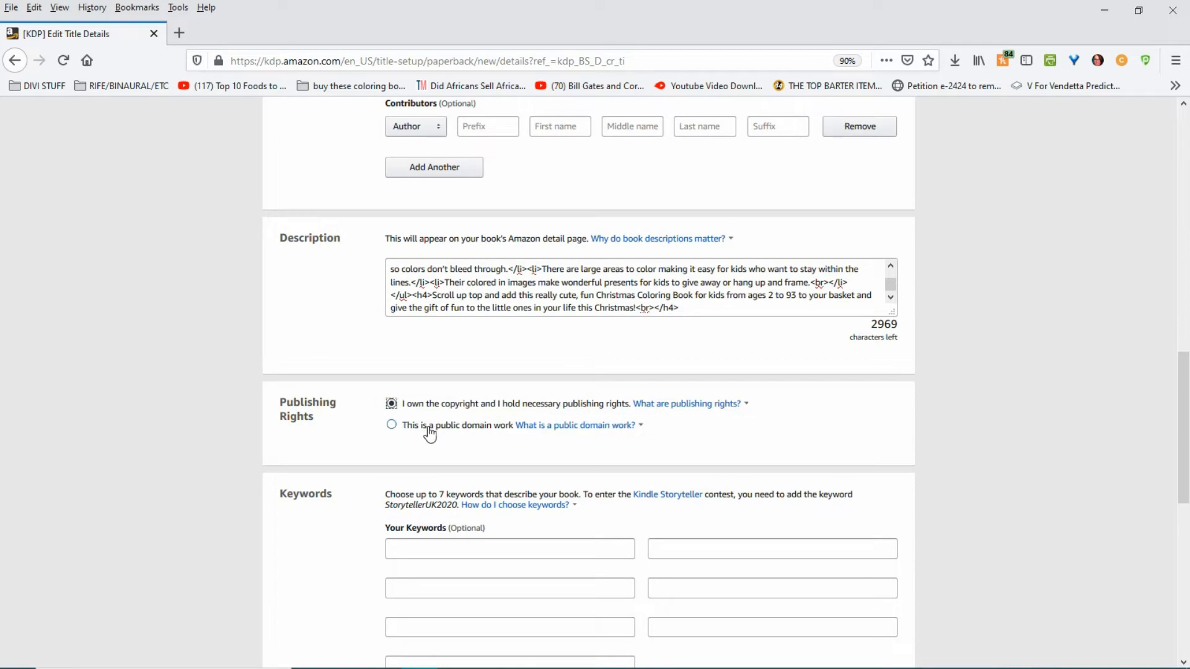
# Copy the keyword line "xmas gift present 4 8 years old parents children" from the Notepad notes into the first keyword field
pyautogui.scroll(-3, 433, 428)
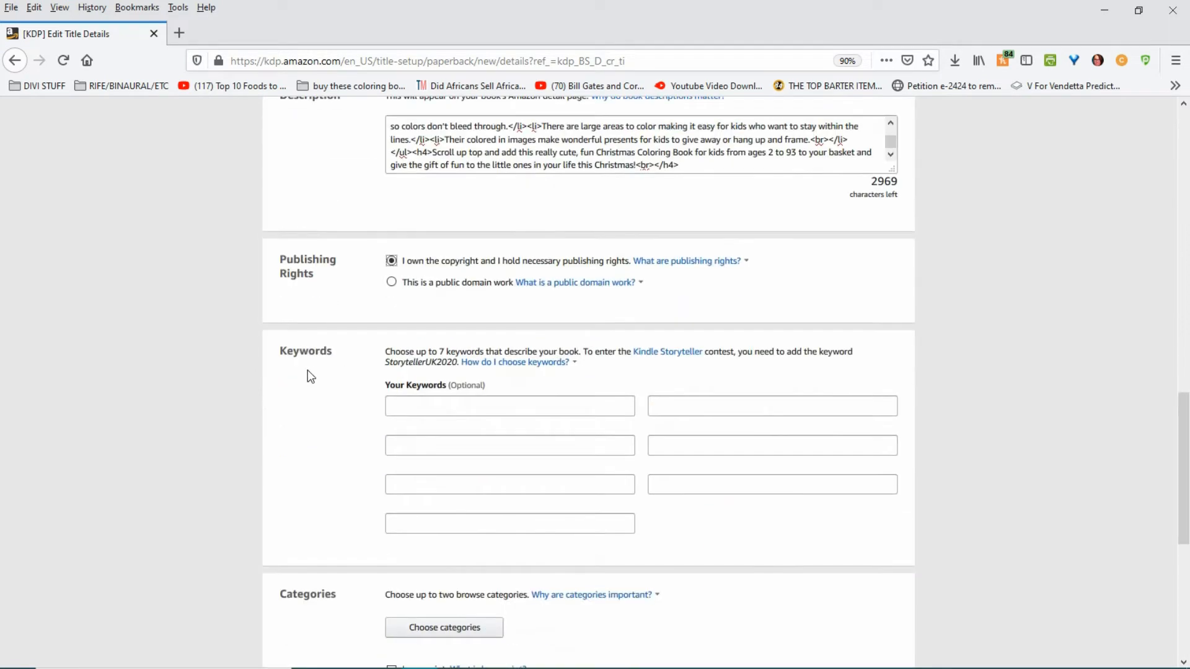
pyautogui.scroll(-2, 307, 370)
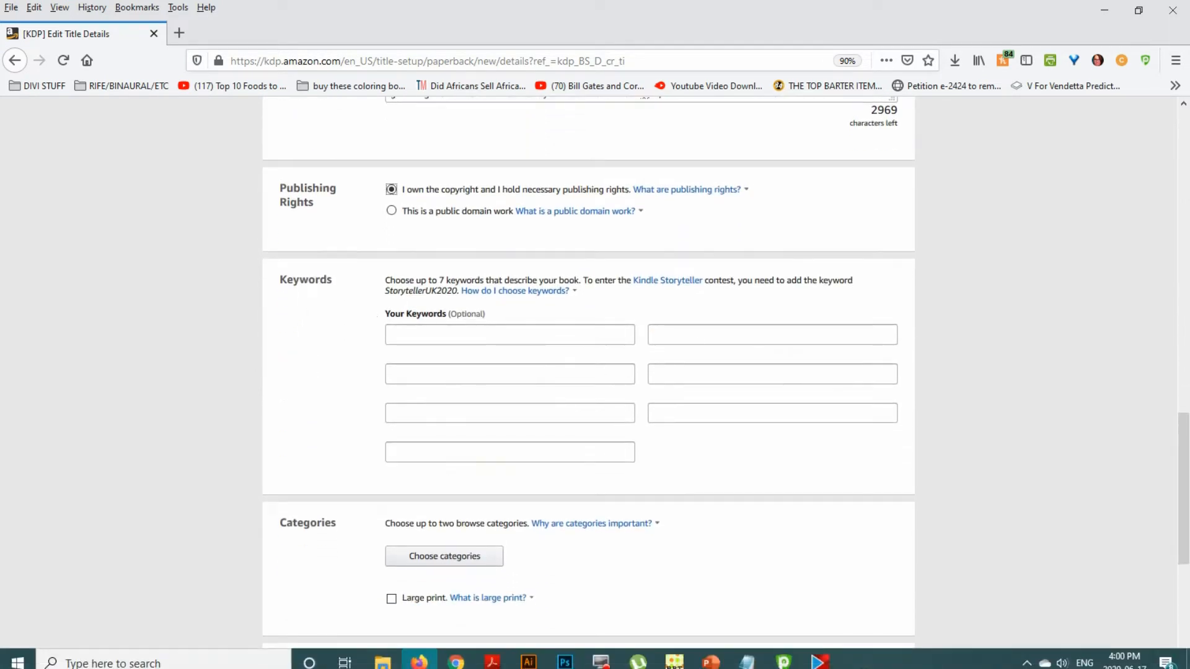
pyautogui.click(747, 658)
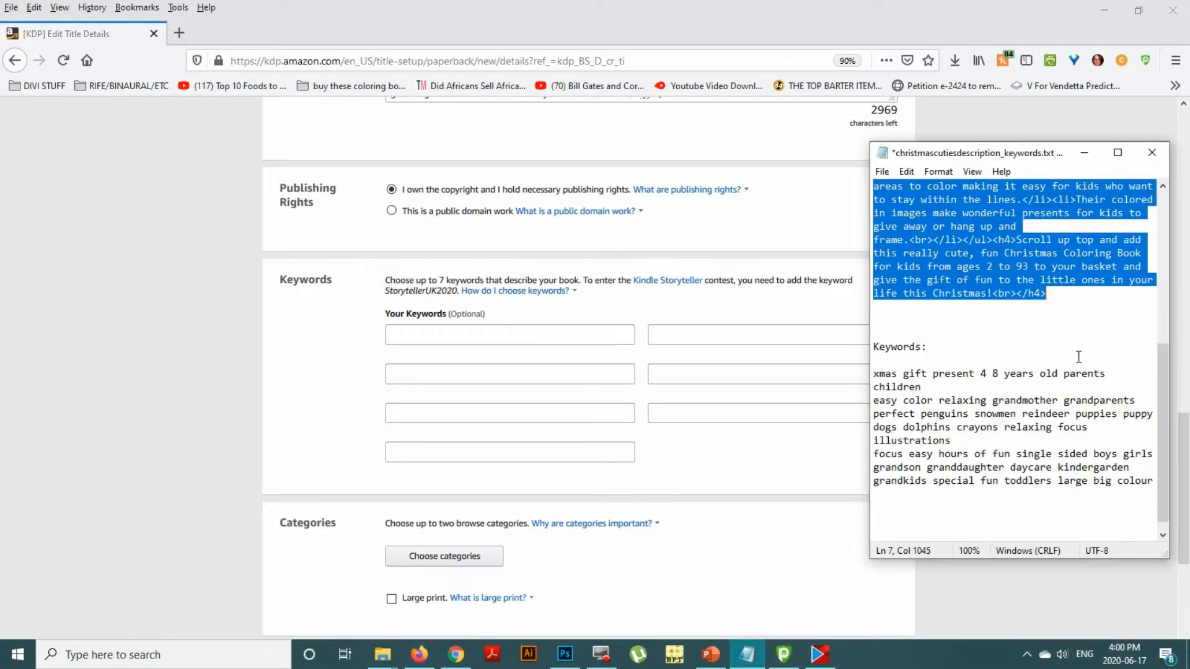
pyautogui.moveTo(873, 374); pyautogui.dragTo(931, 385)
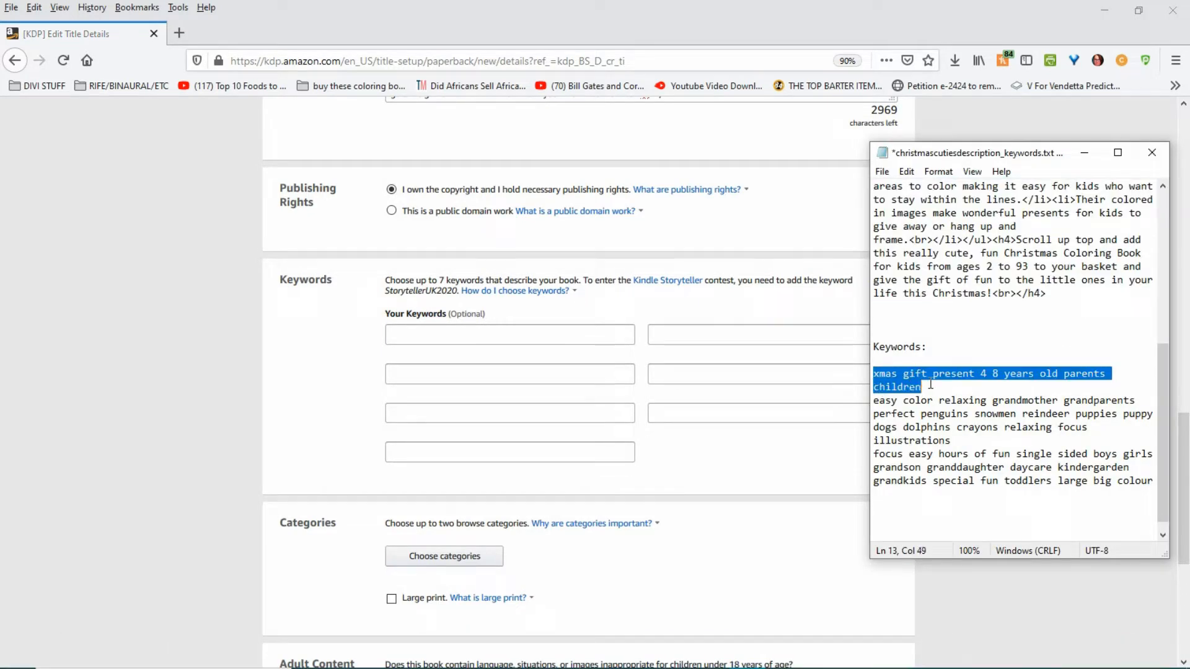
pyautogui.rightClick(887, 375)
pyautogui.click(905, 422)
pyautogui.click(524, 330)
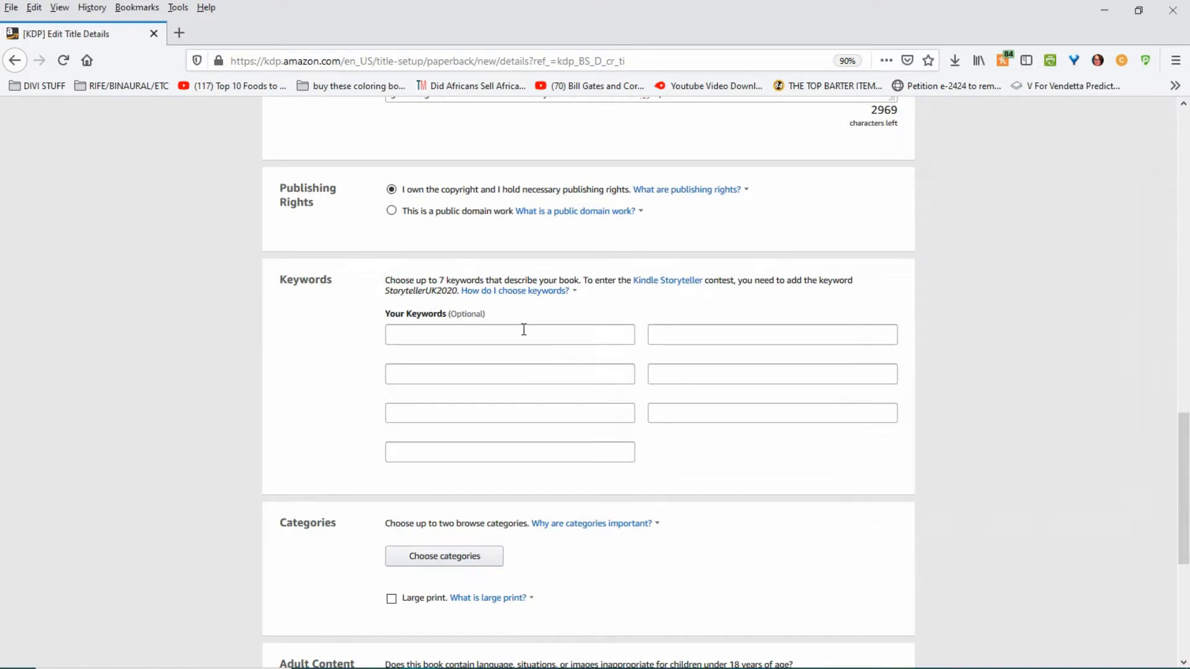
pyautogui.rightClick(523, 331)
pyautogui.click(538, 393)
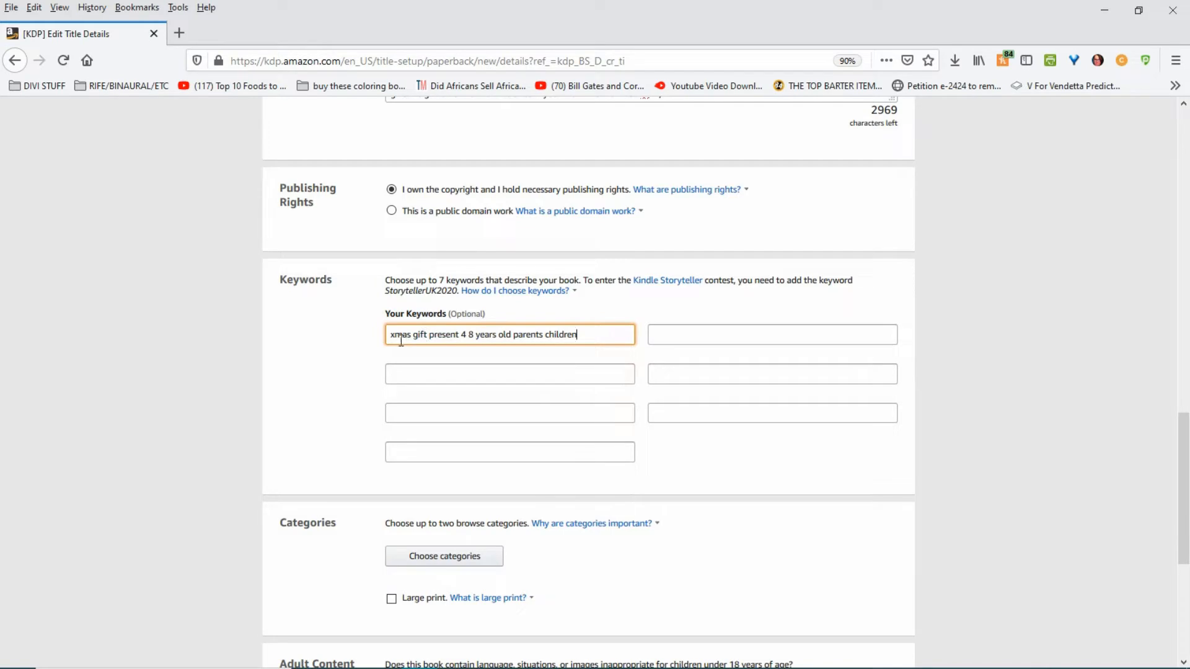
# Widen the Notepad window and copy "easy color relaxing grandmother grandparents" into the second keyword field of the first column
pyautogui.moveTo(810, 635)
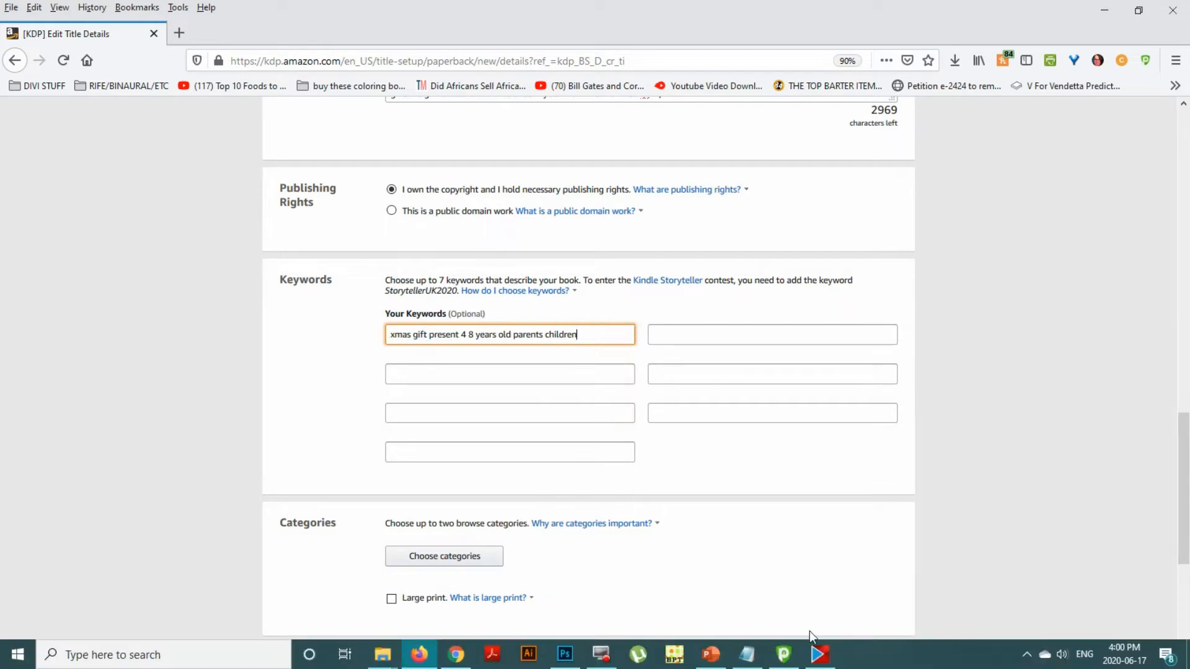
pyautogui.click(747, 654)
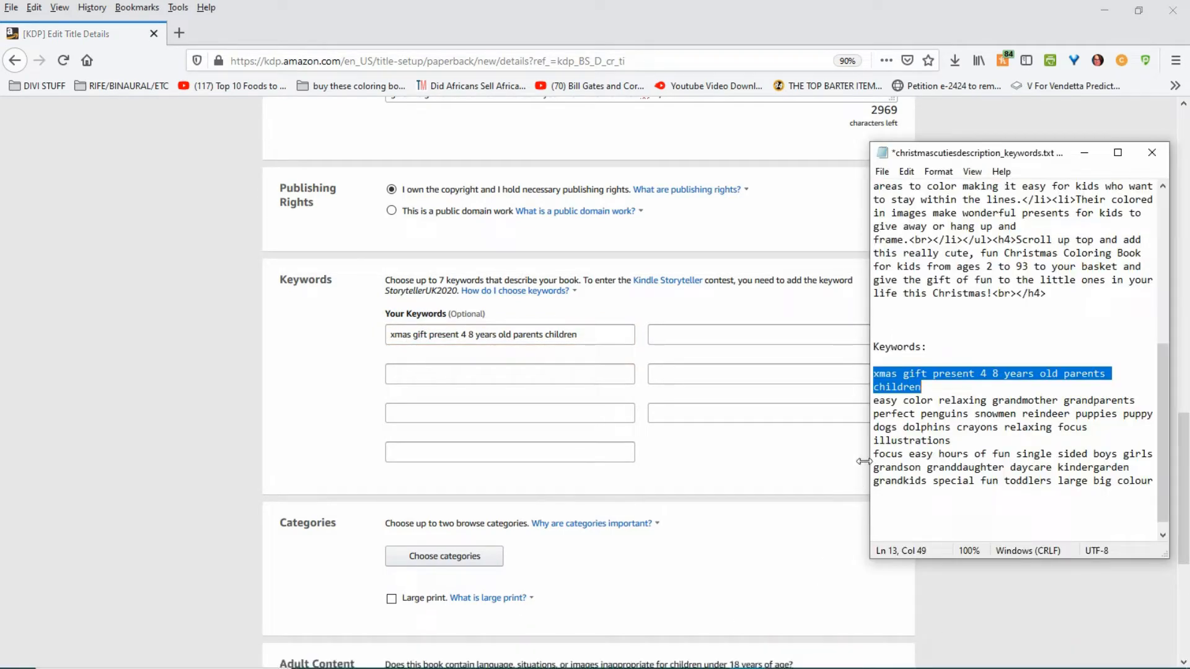
pyautogui.moveTo(863, 462); pyautogui.dragTo(798, 464)
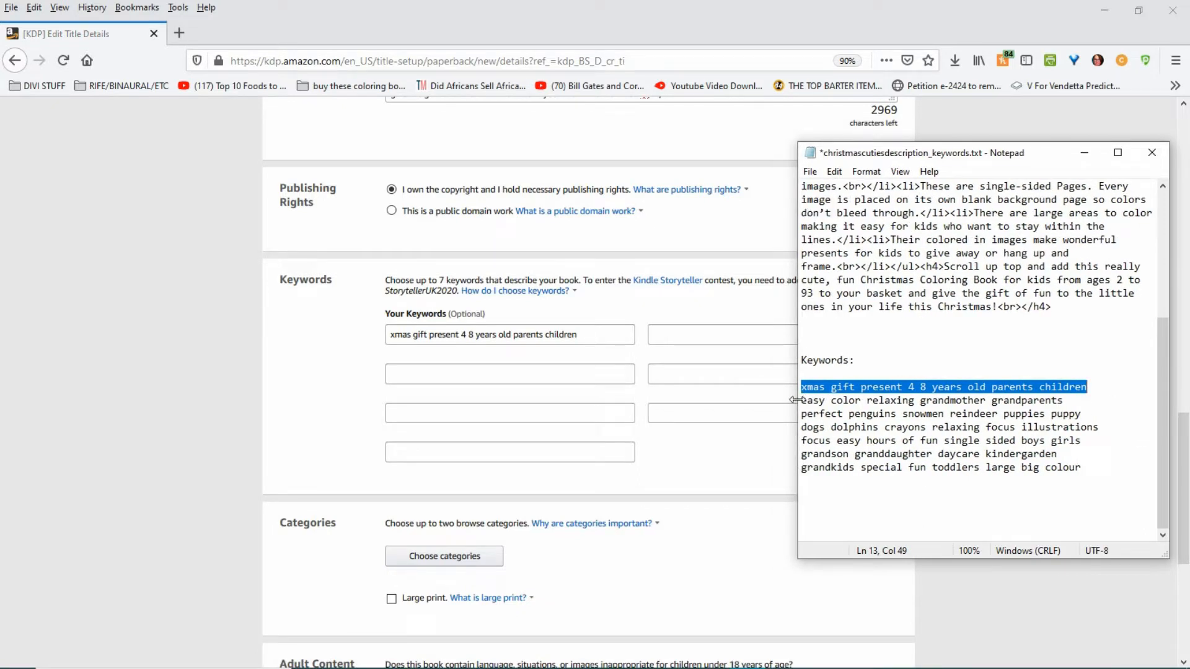
pyautogui.moveTo(802, 401); pyautogui.dragTo(1078, 395)
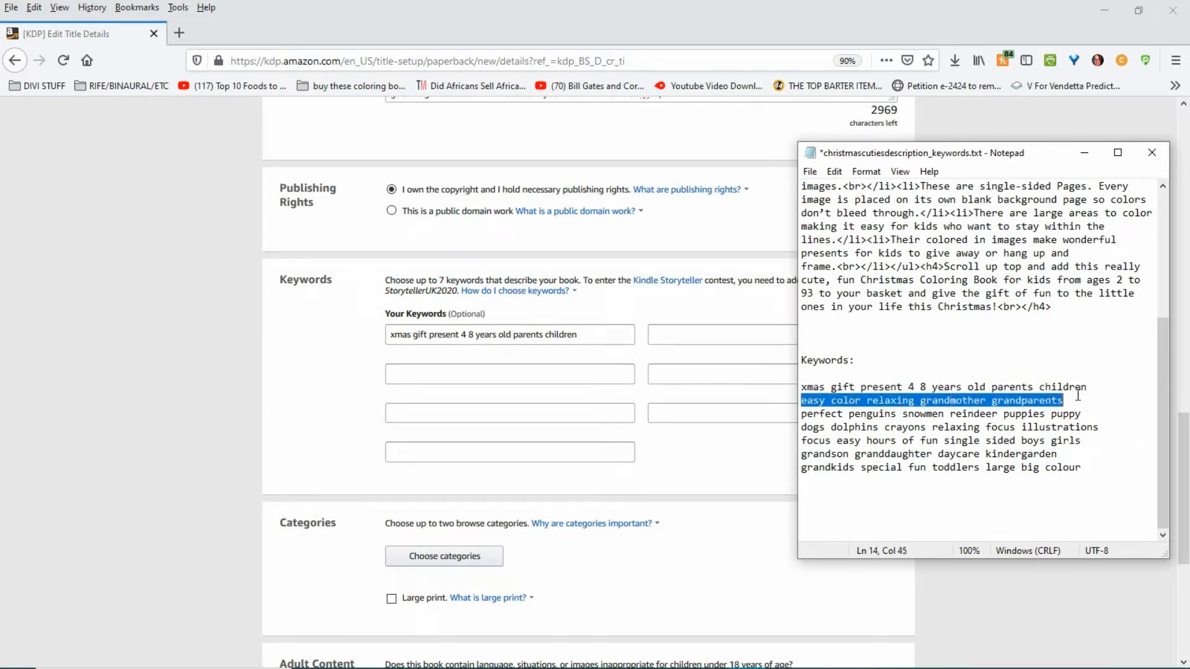
pyautogui.rightClick(1043, 400)
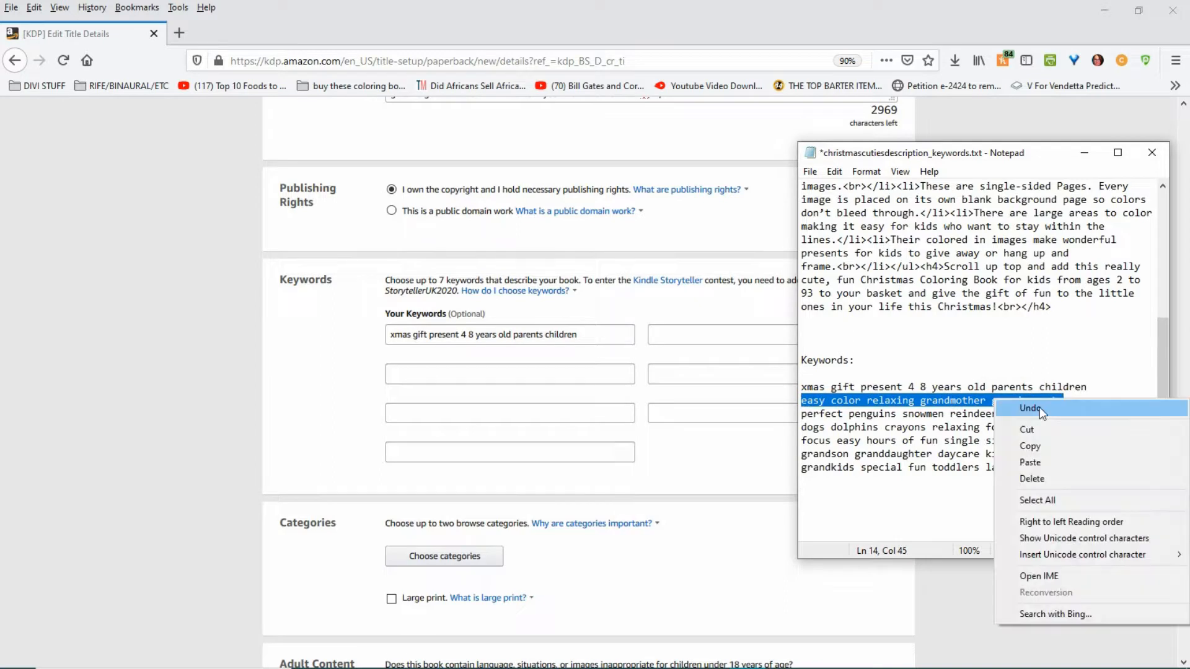
pyautogui.click(1025, 443)
pyautogui.click(401, 372)
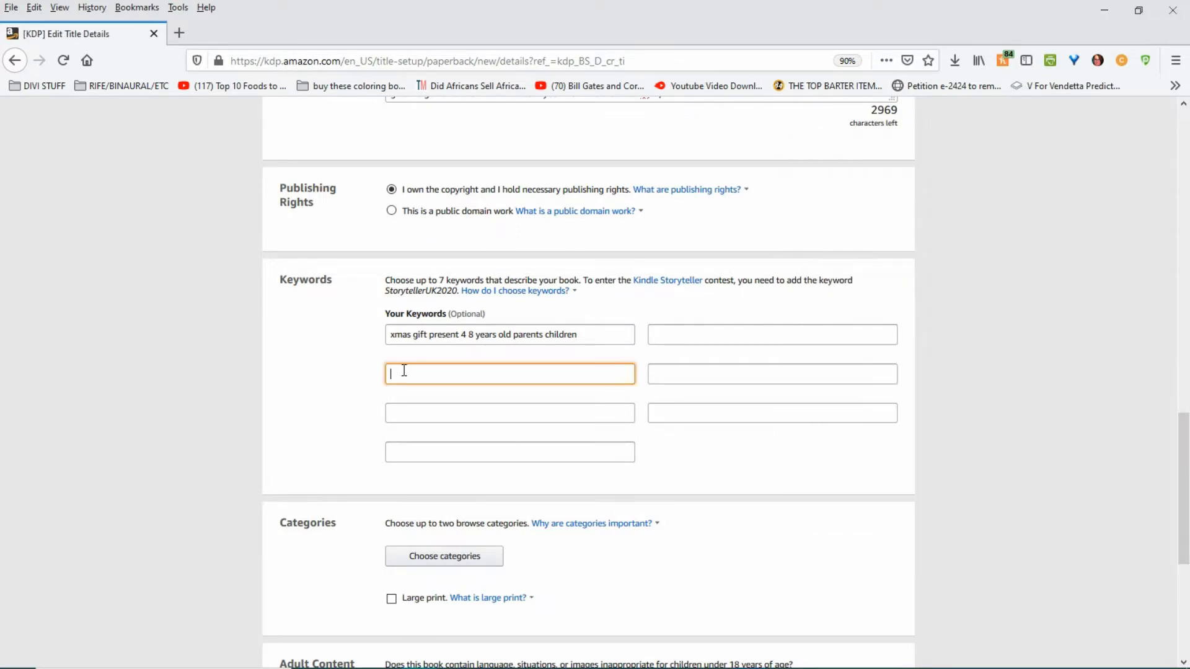
pyautogui.rightClick(402, 373)
pyautogui.click(427, 434)
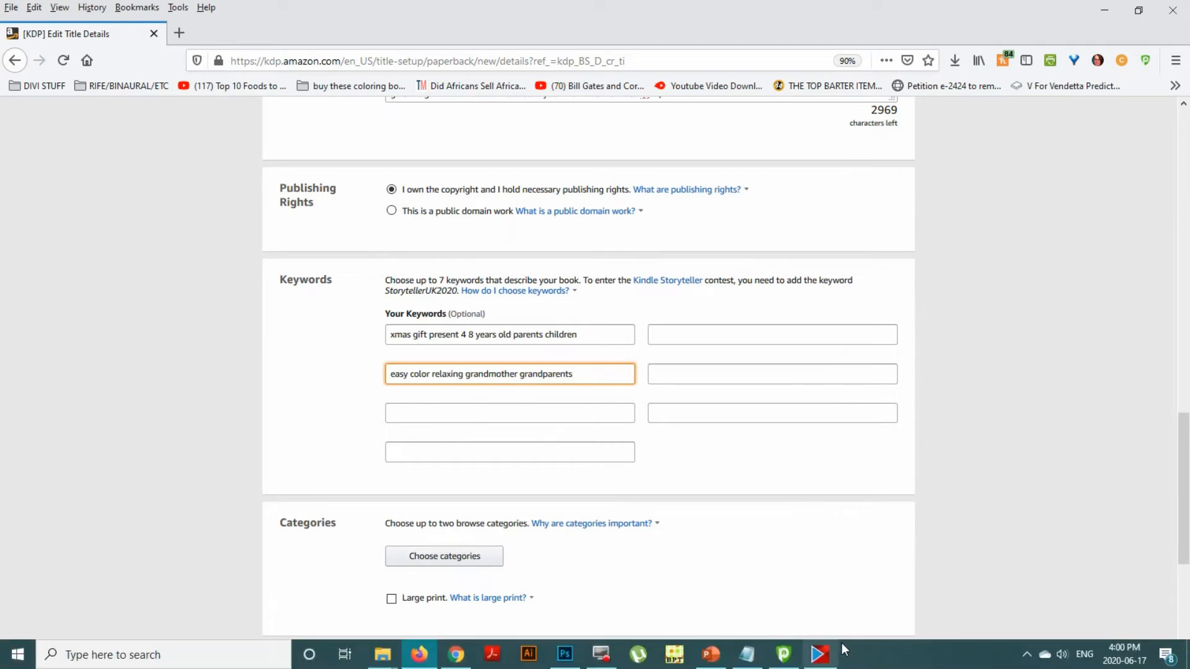
# Copy "perfect penguins snowmen reindeer puppies puppy" from the Notepad notes into the third keyword field of the first column
pyautogui.click(758, 660)
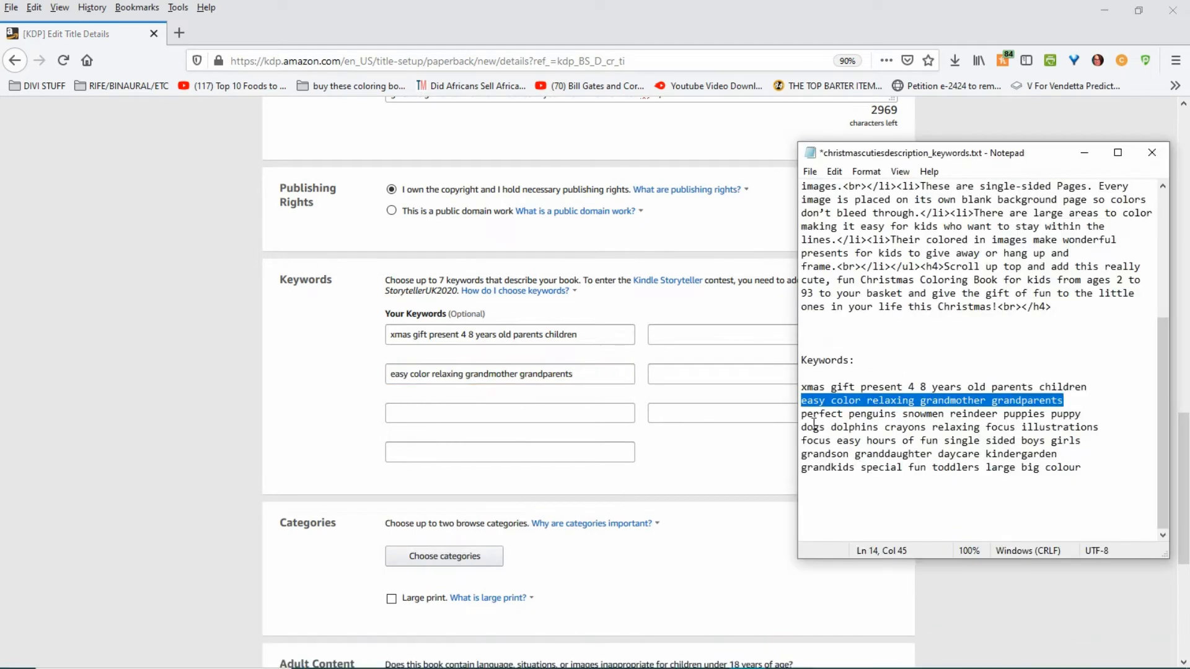
pyautogui.moveTo(801, 414); pyautogui.dragTo(1085, 414)
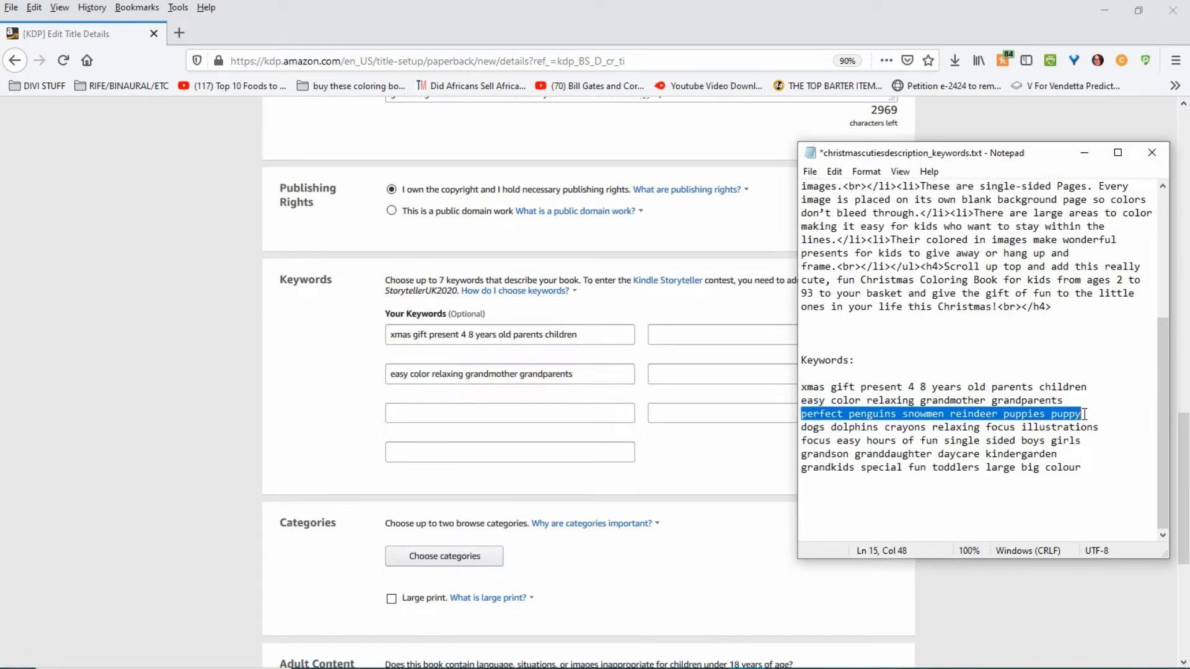
pyautogui.rightClick(1061, 412)
pyautogui.click(1041, 456)
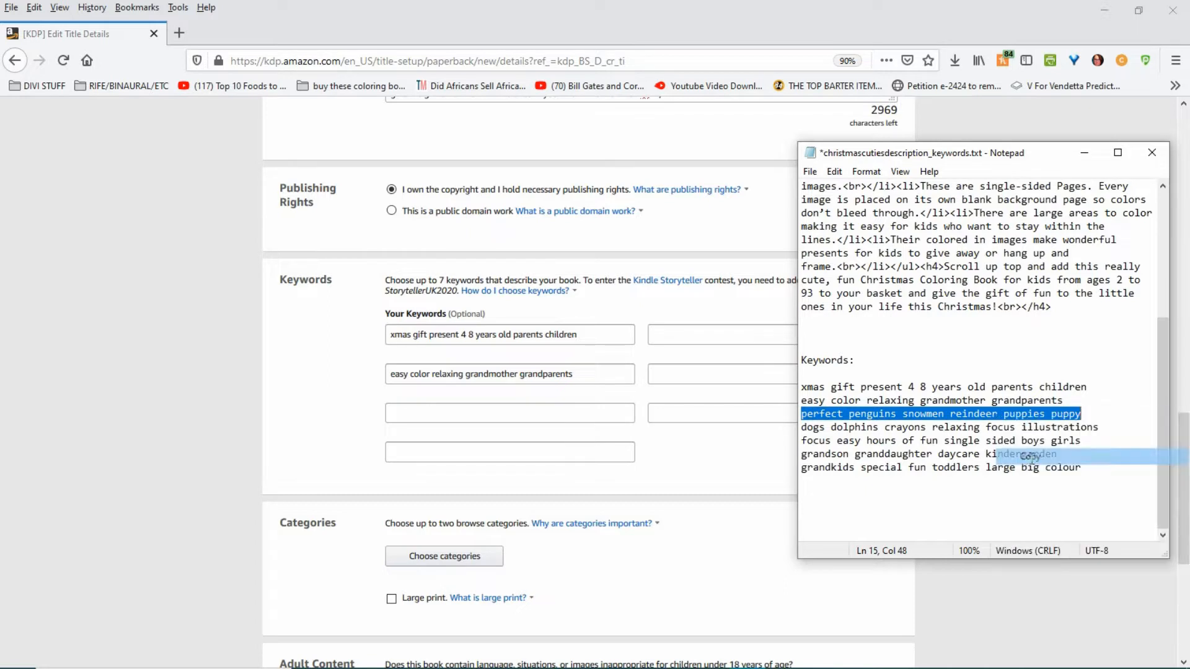
pyautogui.click(537, 414)
pyautogui.rightClick(537, 414)
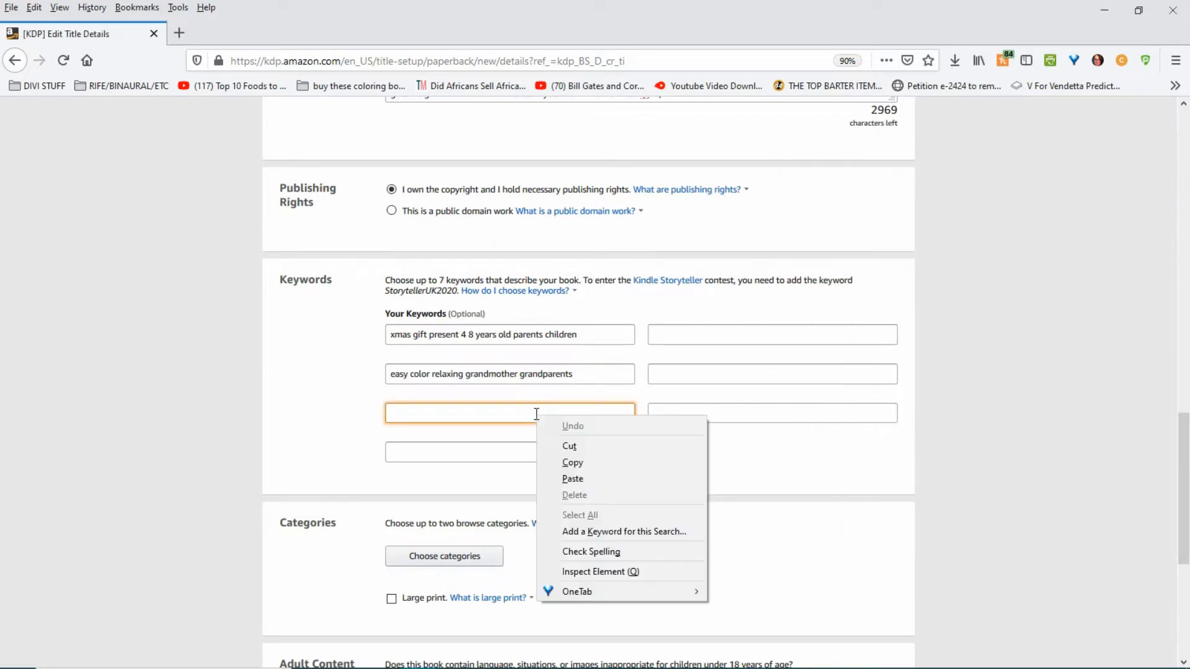
pyautogui.click(563, 480)
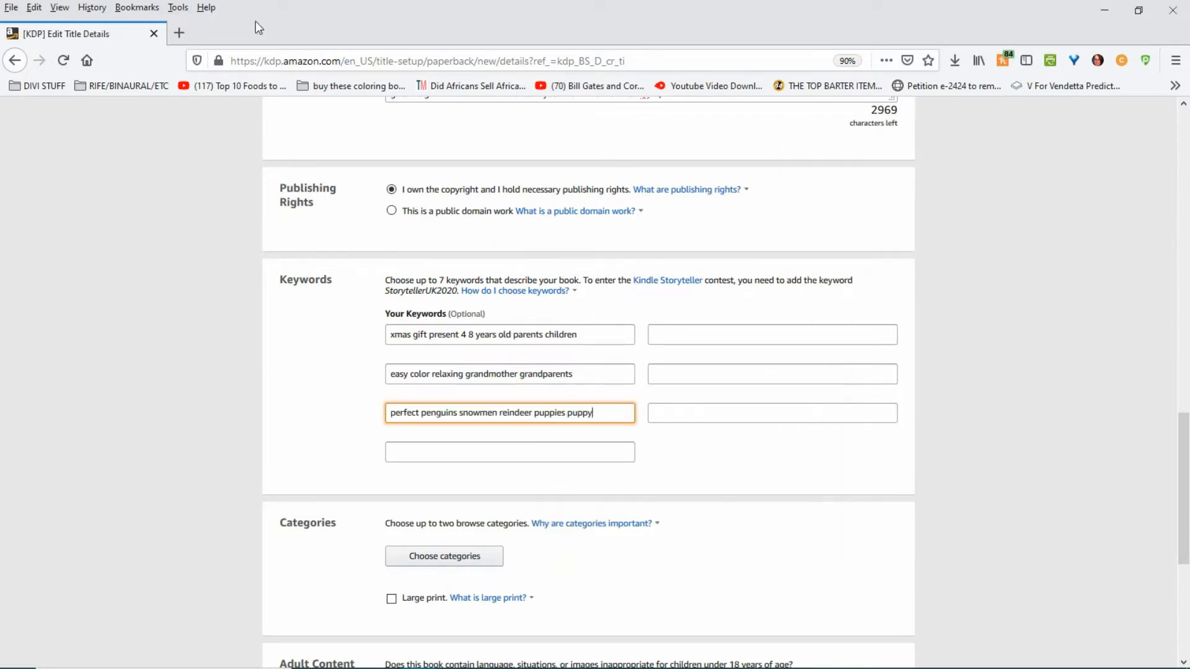
pyautogui.click(181, 34)
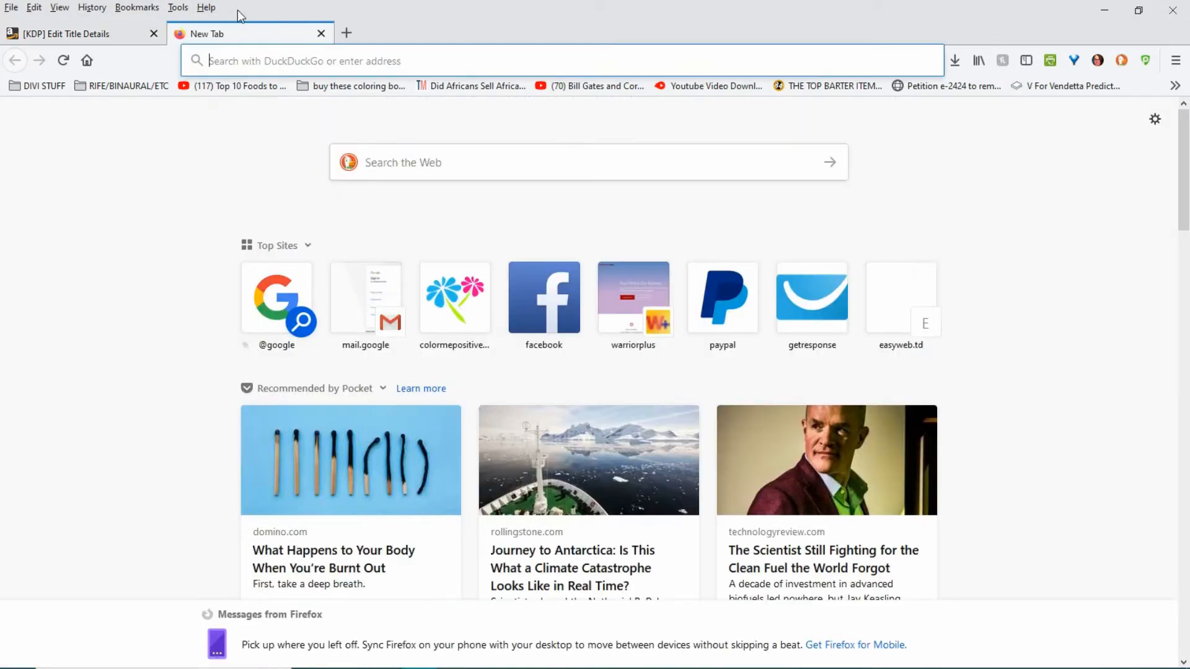
pyautogui.click(350, 31)
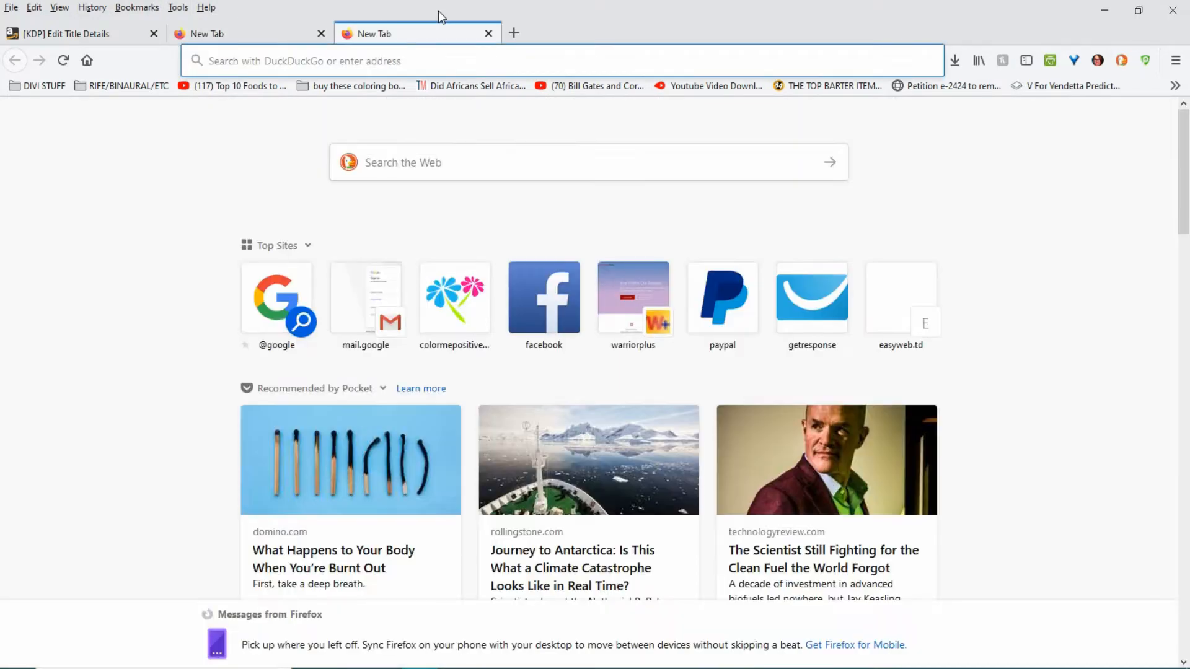
pyautogui.click(318, 34)
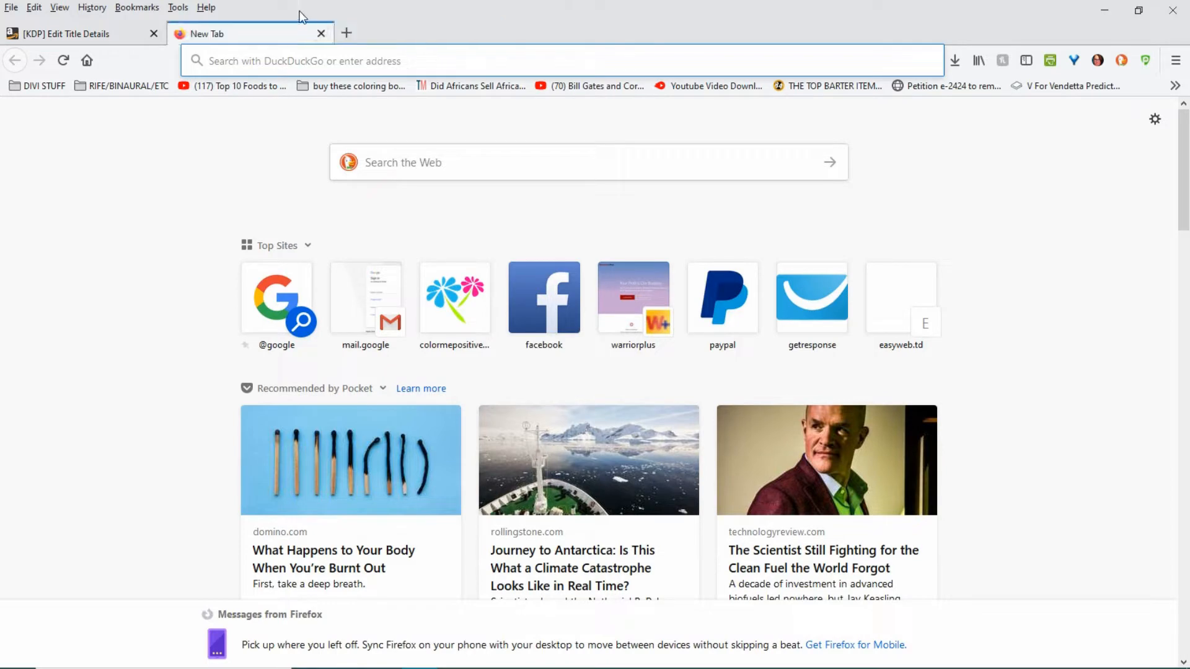
pyautogui.click(321, 34)
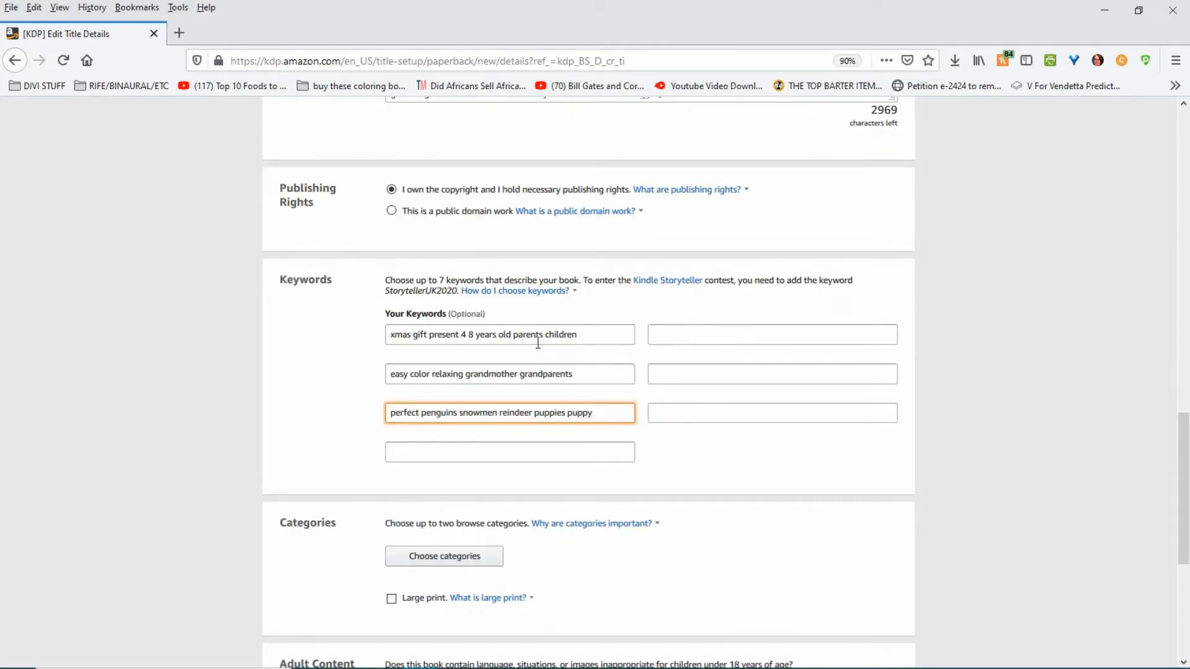
# Copy "dogs dolphins crayons relaxing focus illustrations" from the Notepad notes into the last keyword field of the first column
pyautogui.scroll(-3, 621, 333)
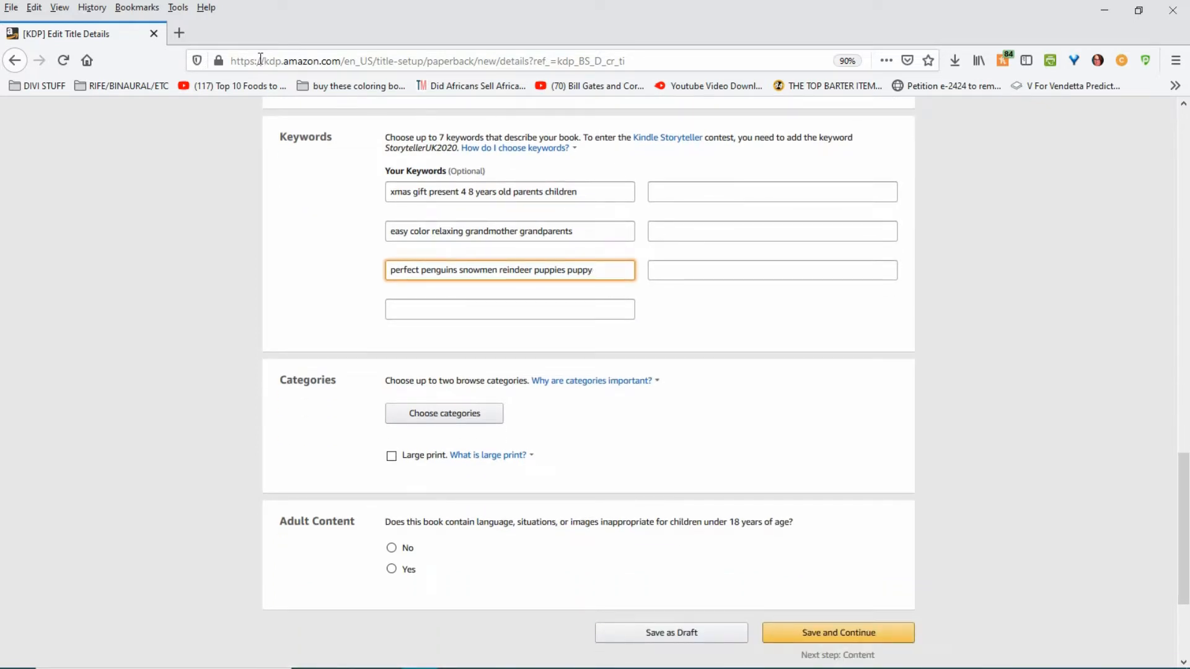
pyautogui.click(748, 655)
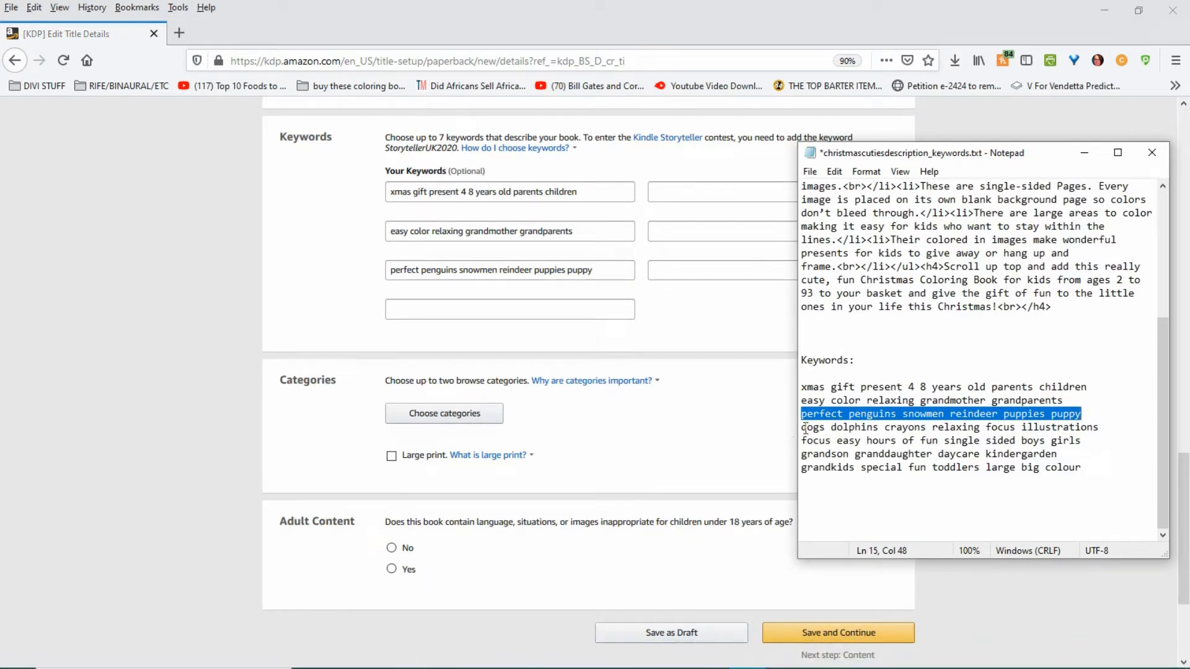
pyautogui.moveTo(804, 428); pyautogui.dragTo(1102, 425)
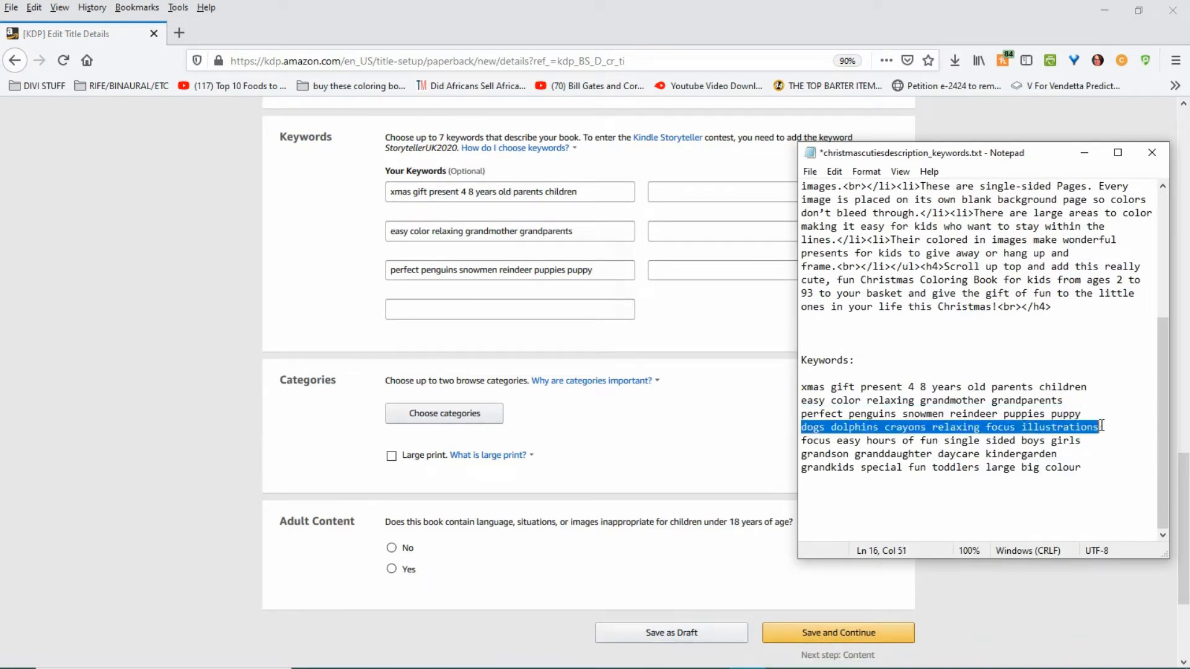
pyautogui.rightClick(1080, 426)
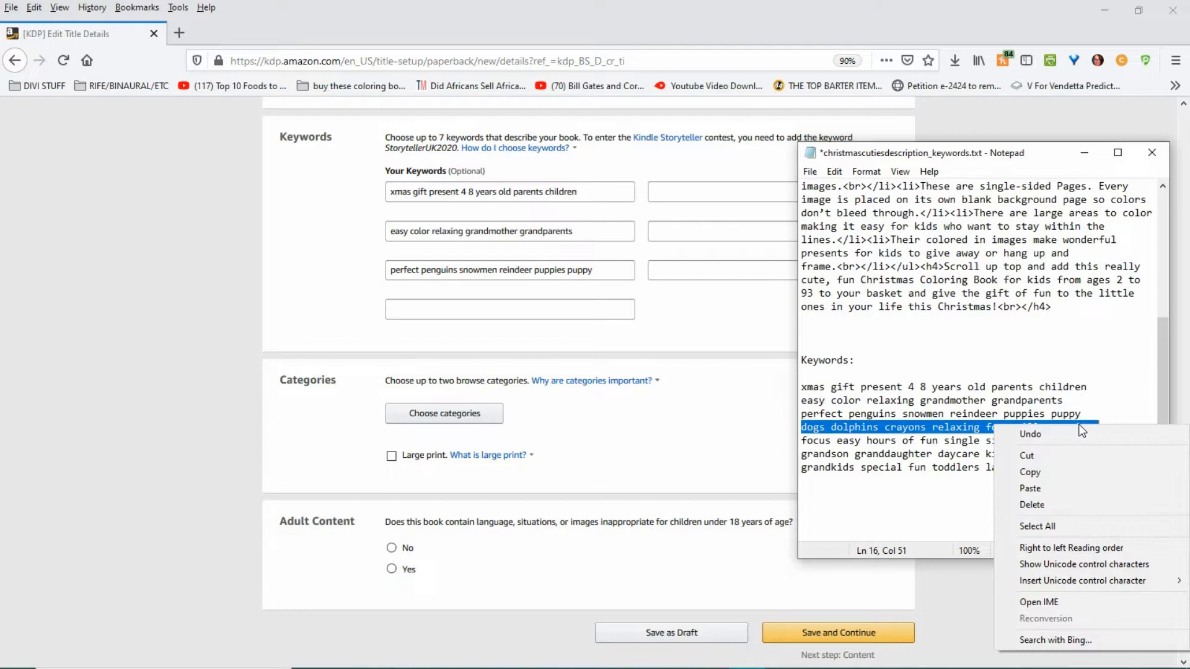
pyautogui.click(1054, 471)
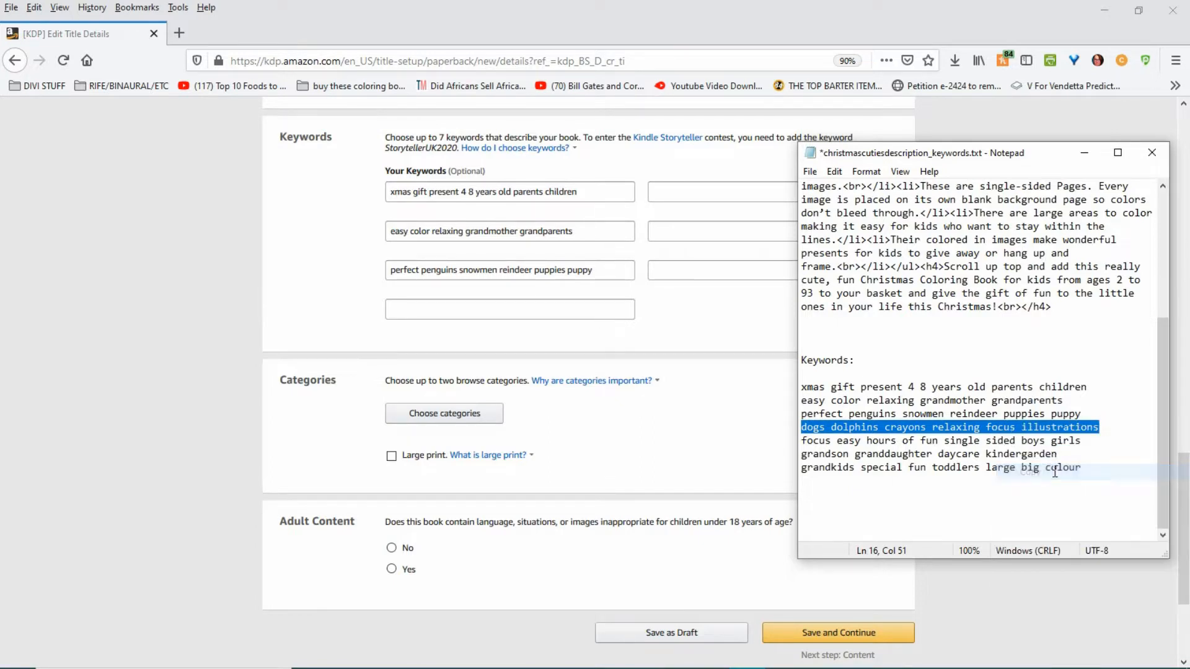
pyautogui.click(585, 316)
pyautogui.rightClick(586, 317)
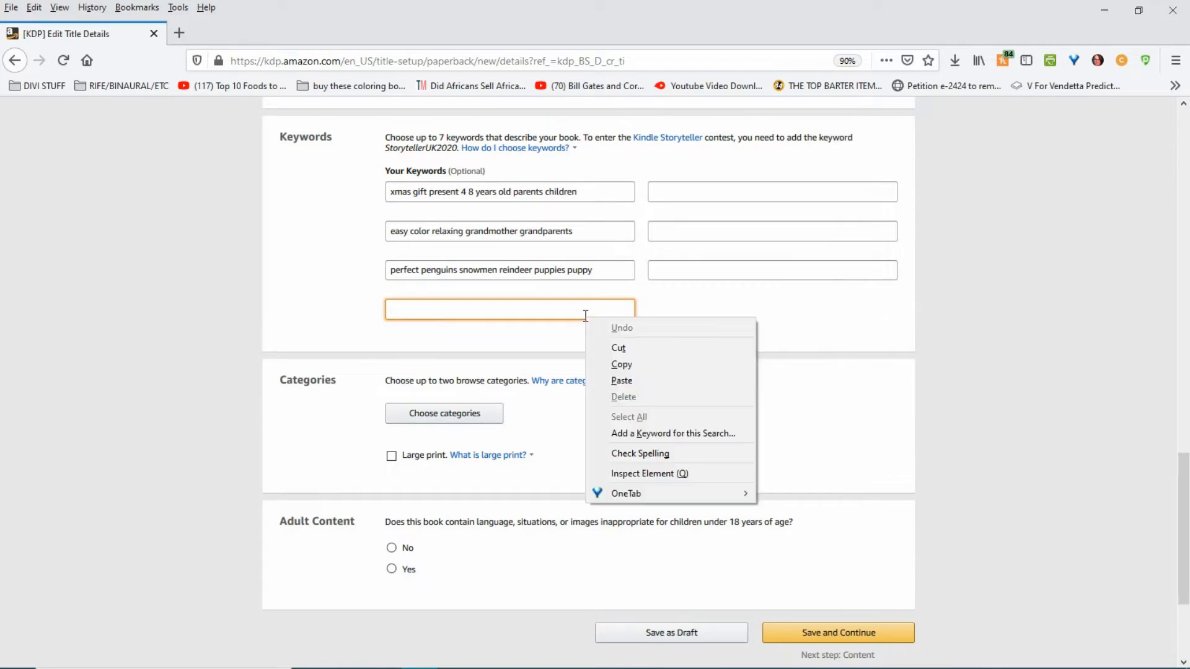
pyautogui.click(605, 381)
# Copy "focus easy hours of fun single sided boys girls" from the Notepad notes into the first keyword field of the second column
pyautogui.click(757, 657)
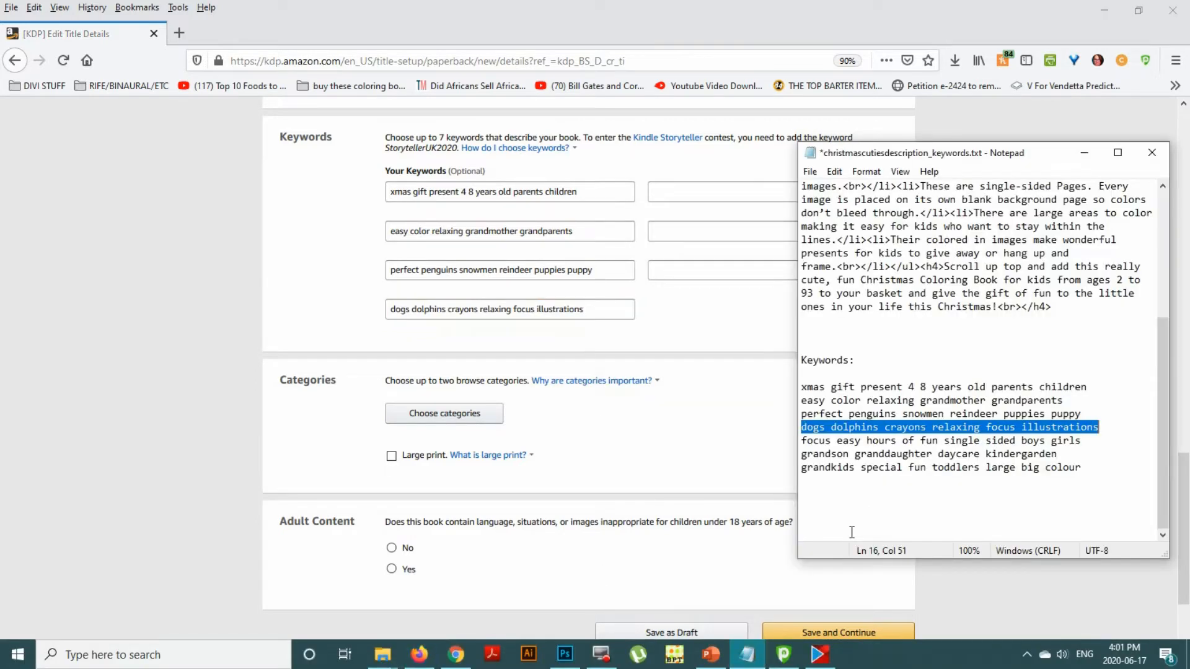
pyautogui.moveTo(802, 441); pyautogui.dragTo(1099, 444)
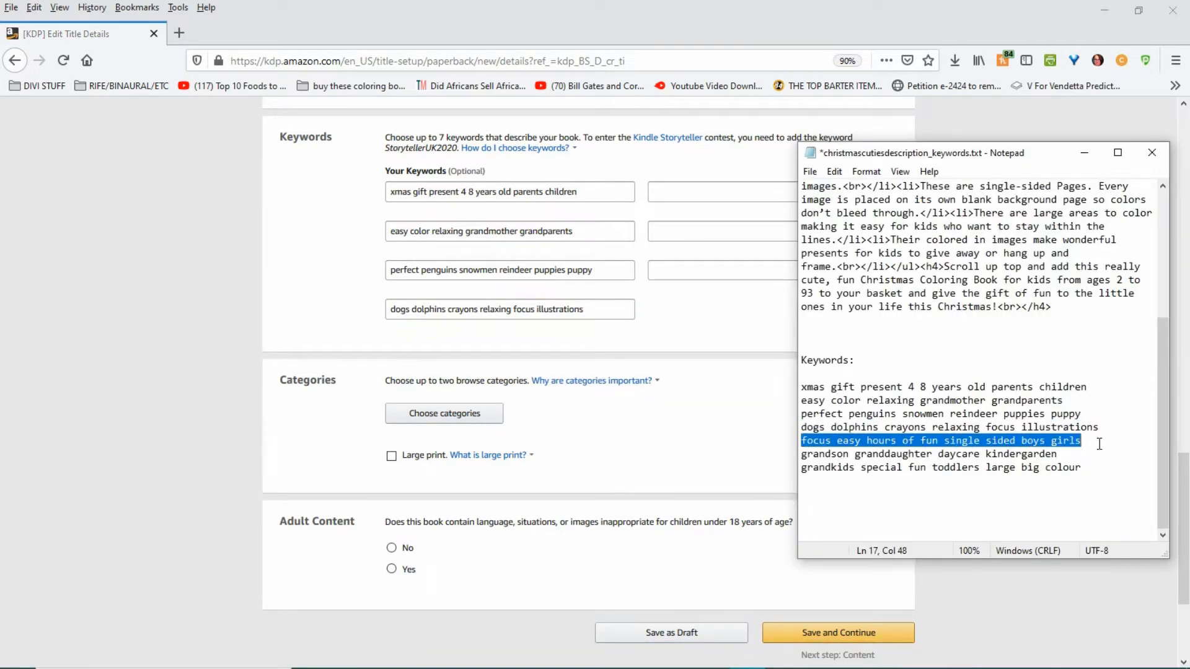
pyautogui.rightClick(1029, 437)
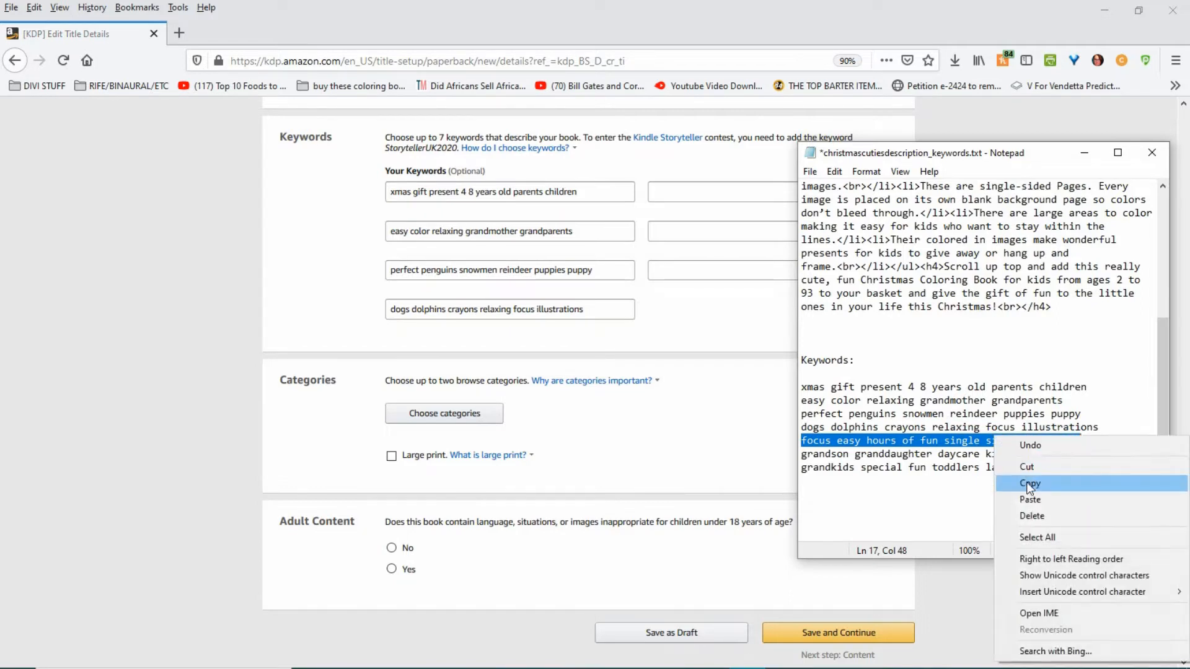
pyautogui.click(1030, 484)
pyautogui.click(791, 199)
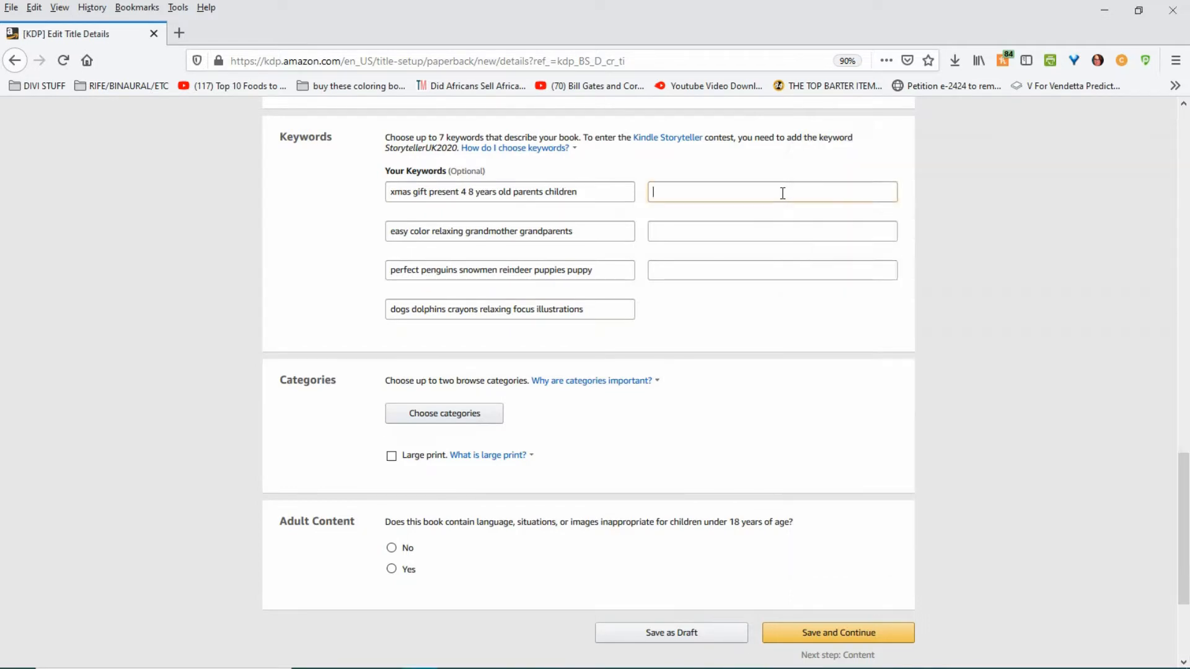
pyautogui.rightClick(782, 194)
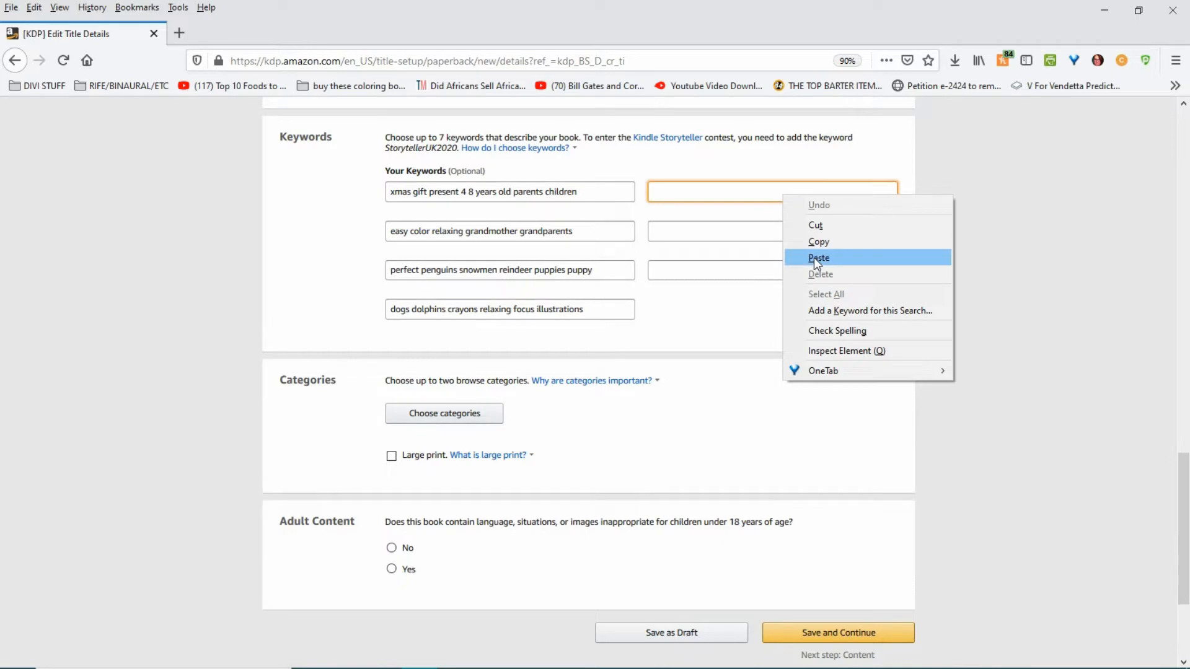
pyautogui.click(814, 257)
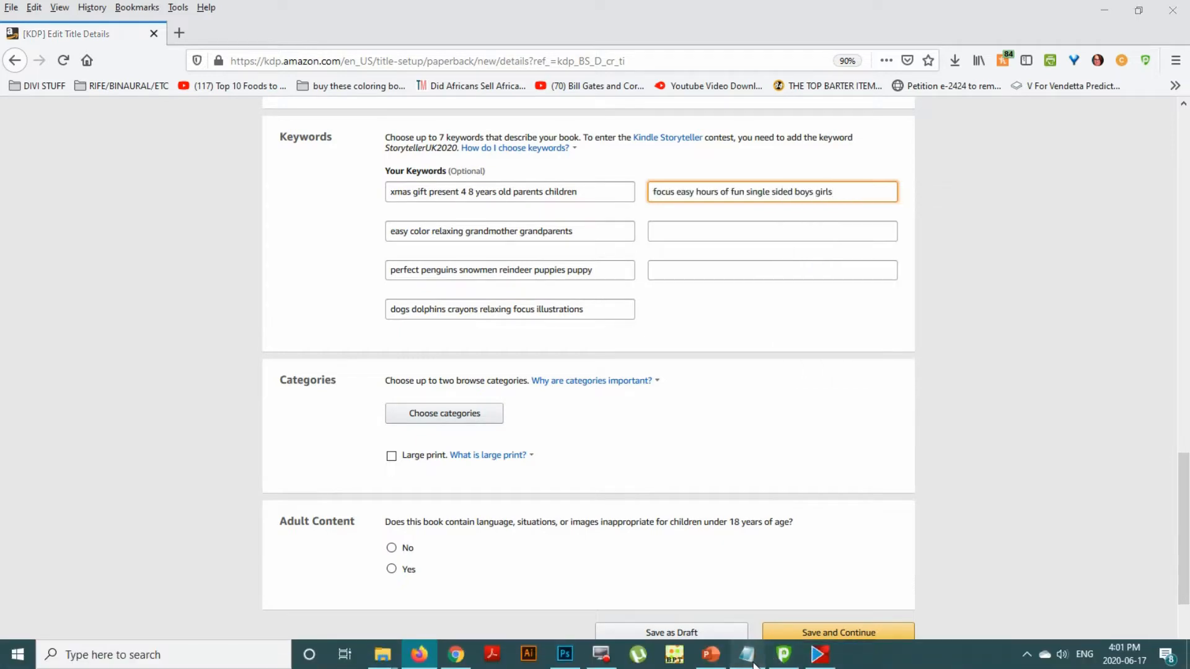
# Copy "grandson granddaughter daycare kindergarden" from the Notepad notes into the second keyword field of the second column
pyautogui.click(783, 654)
pyautogui.click(807, 454)
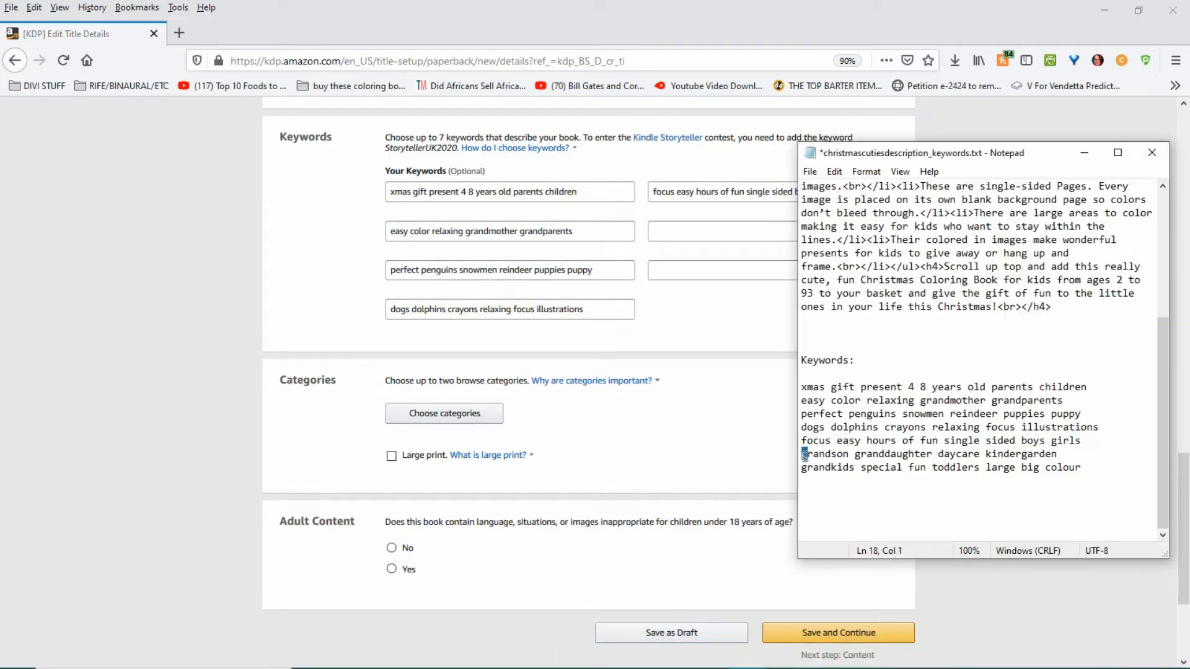
pyautogui.moveTo(822, 455); pyautogui.dragTo(1066, 452)
pyautogui.rightClick(1030, 455)
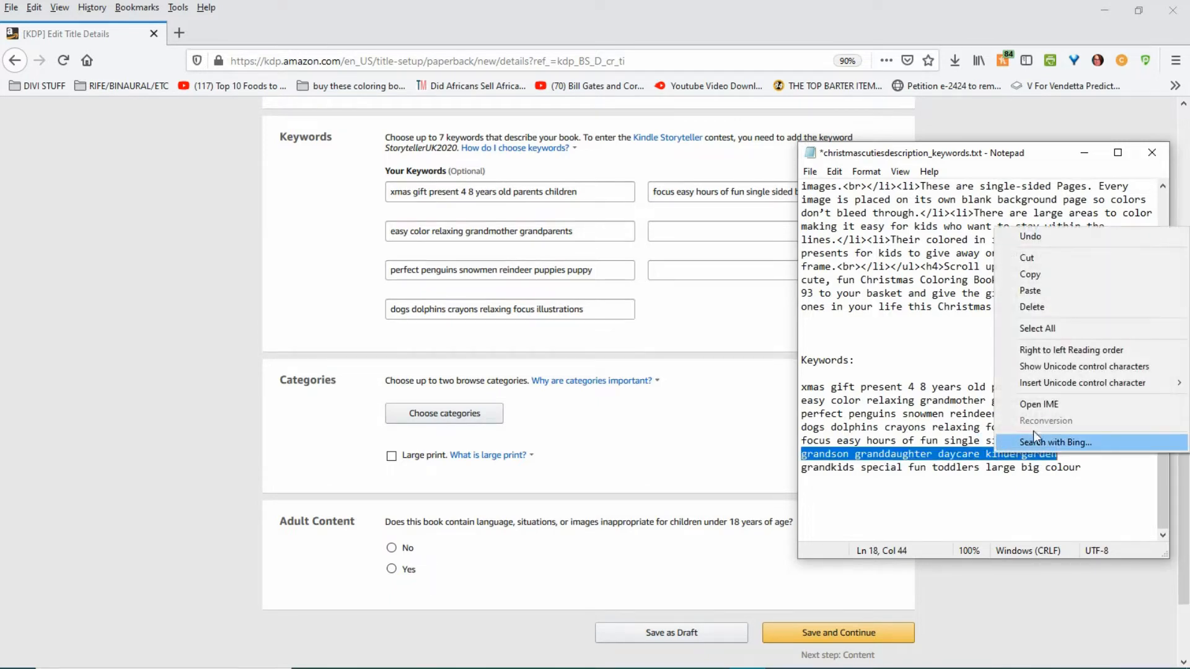
pyautogui.click(1029, 274)
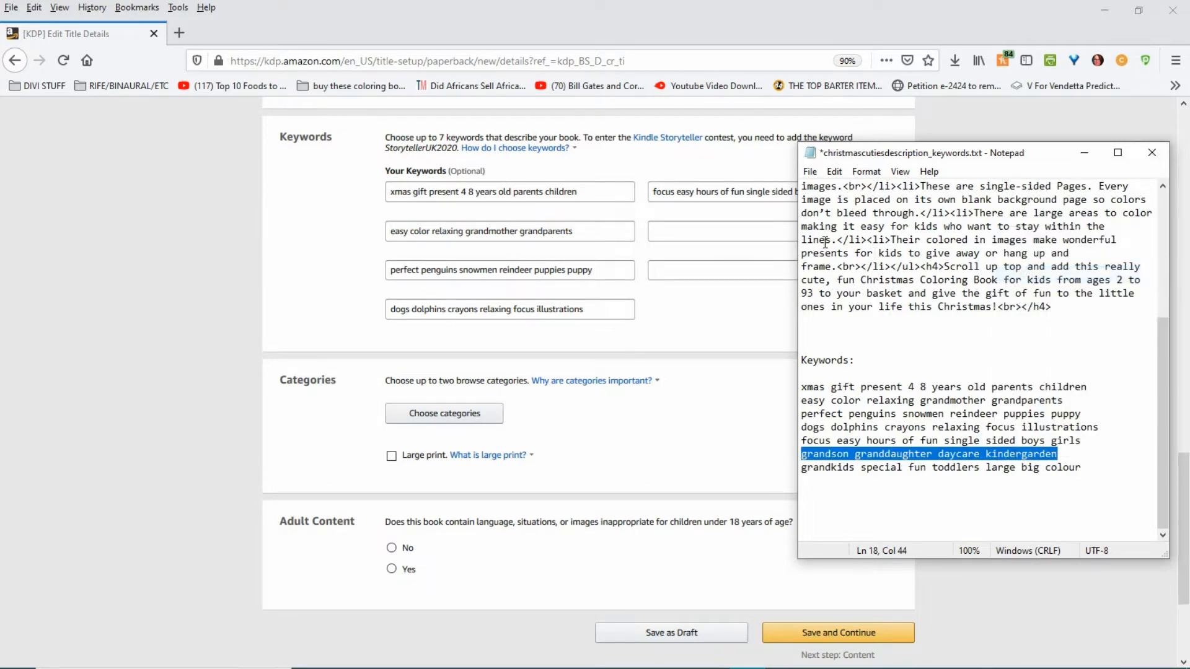
pyautogui.click(754, 234)
pyautogui.rightClick(754, 235)
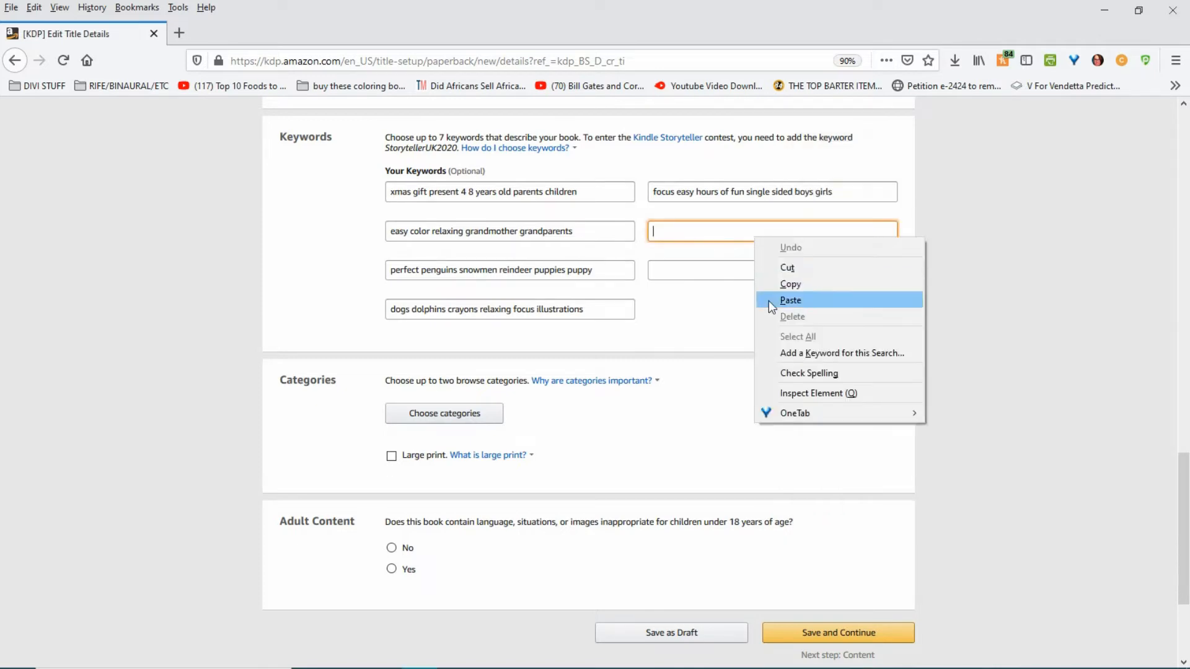
pyautogui.click(769, 300)
# Copy "grandkids special fun toddlers large big colour" from the Notepad notes into the last keyword field of the second column
pyautogui.click(749, 653)
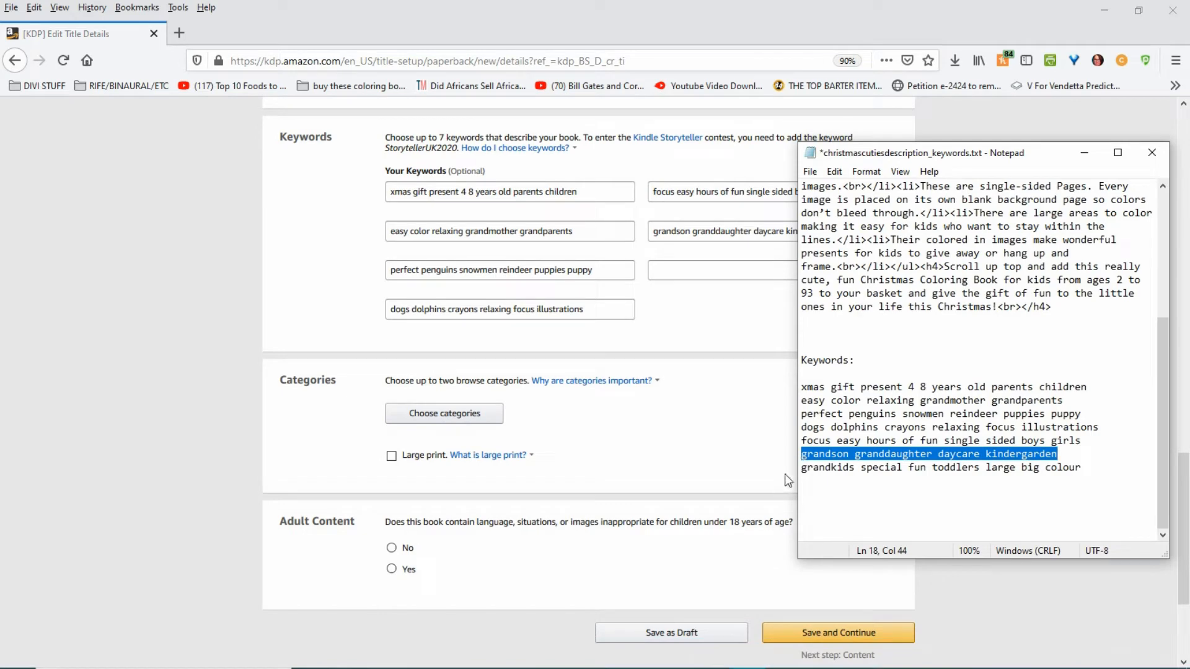
pyautogui.moveTo(803, 469); pyautogui.dragTo(1094, 461)
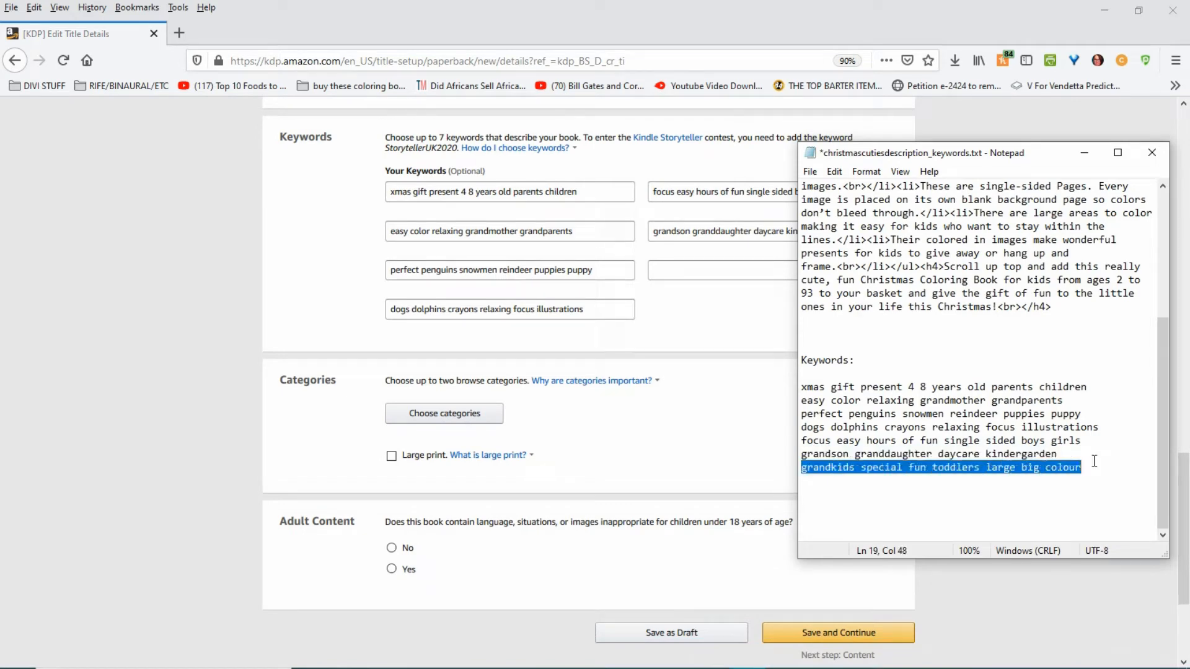
pyautogui.rightClick(1003, 463)
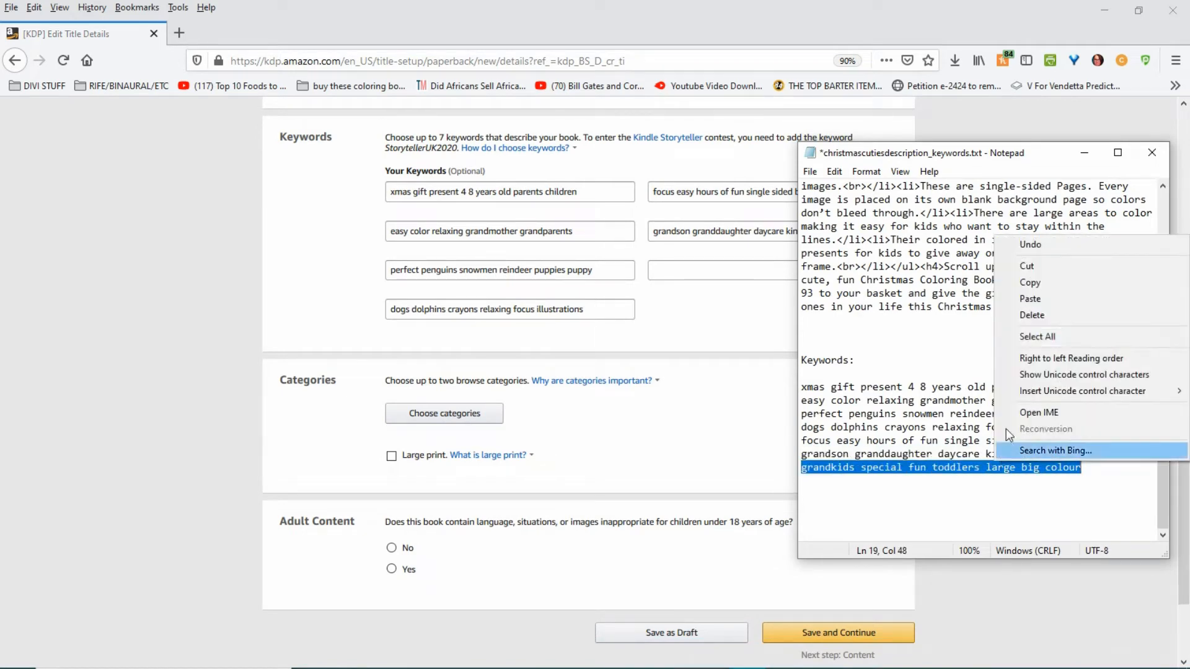
pyautogui.click(1017, 283)
pyautogui.click(724, 271)
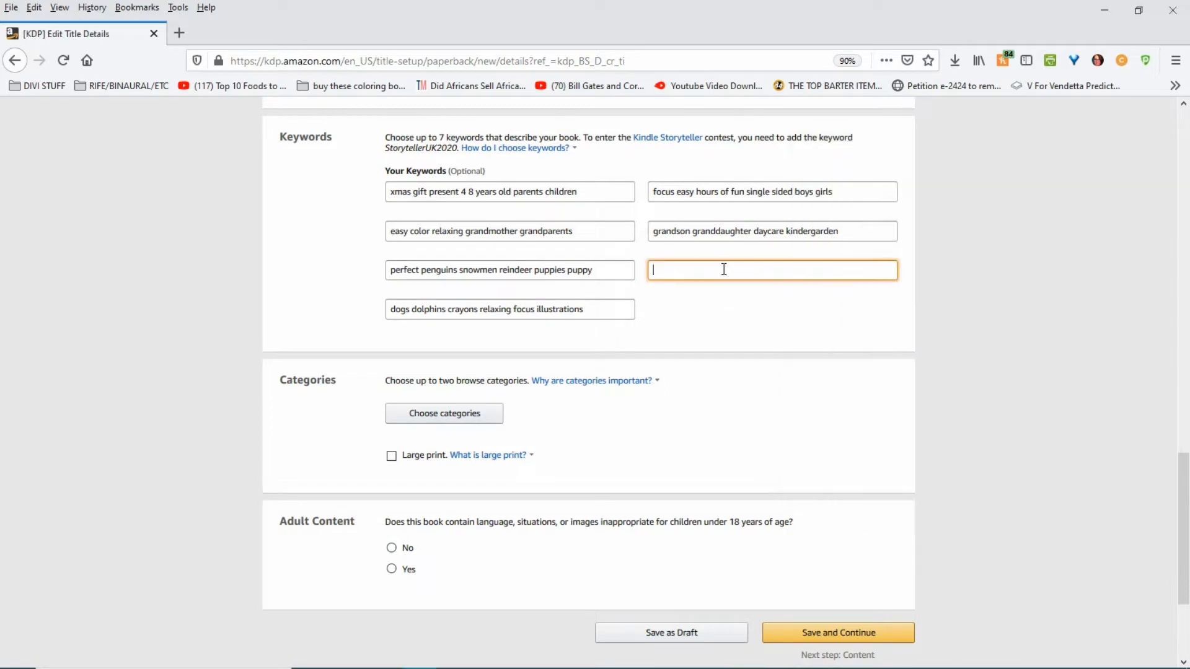
pyautogui.rightClick(723, 271)
pyautogui.click(732, 335)
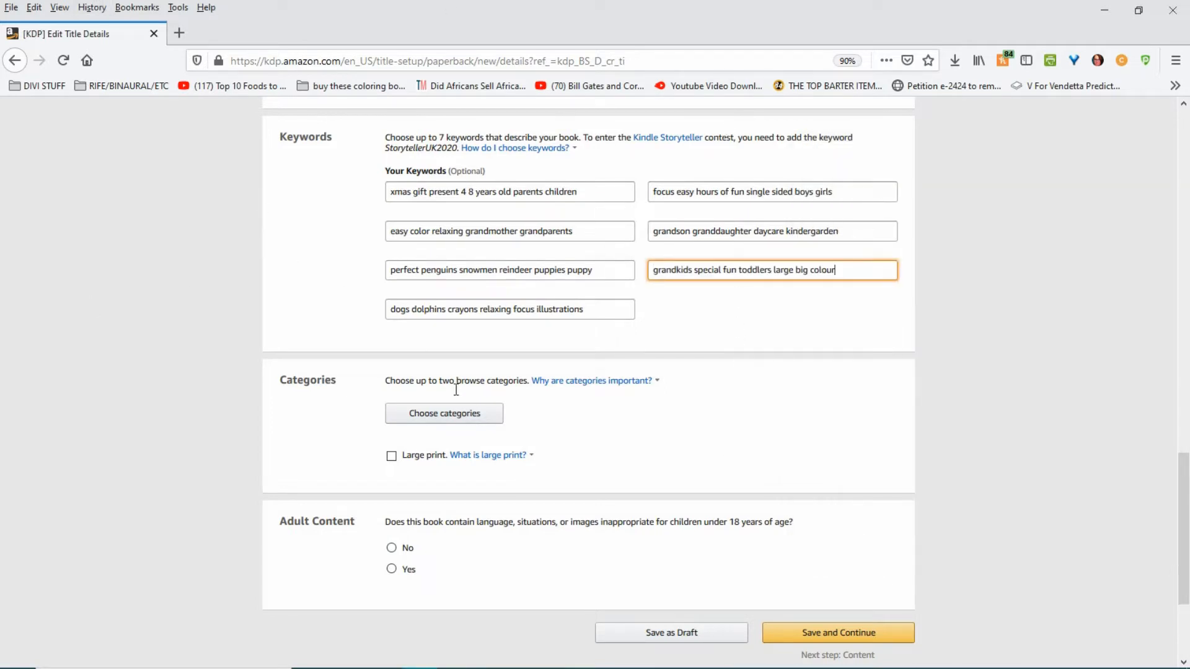
# Start choosing the book's browse categories and select Juvenile Nonfiction > Activity Books as the first one
pyautogui.click(440, 416)
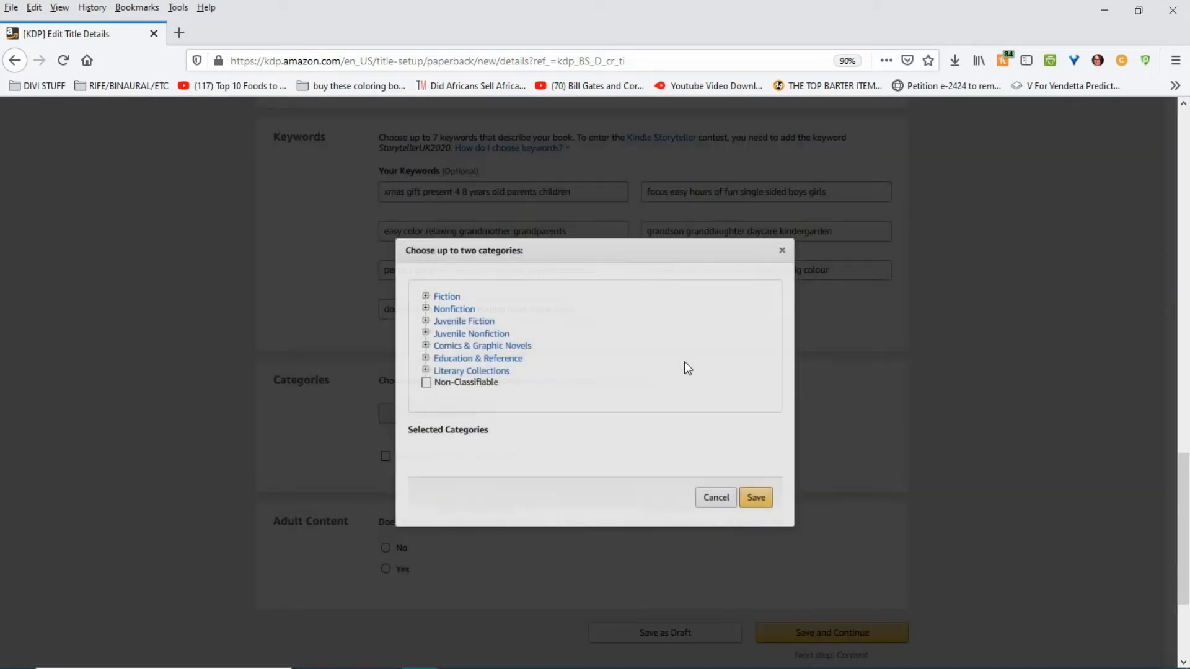
pyautogui.click(464, 334)
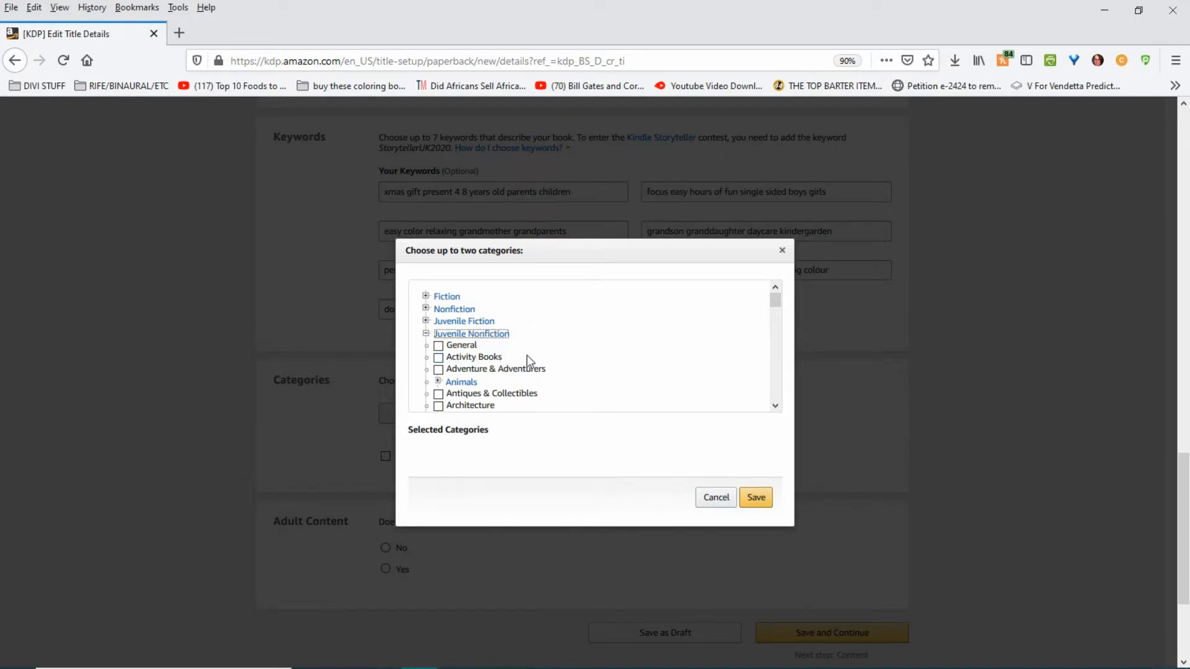
pyautogui.scroll(-2, 534, 346)
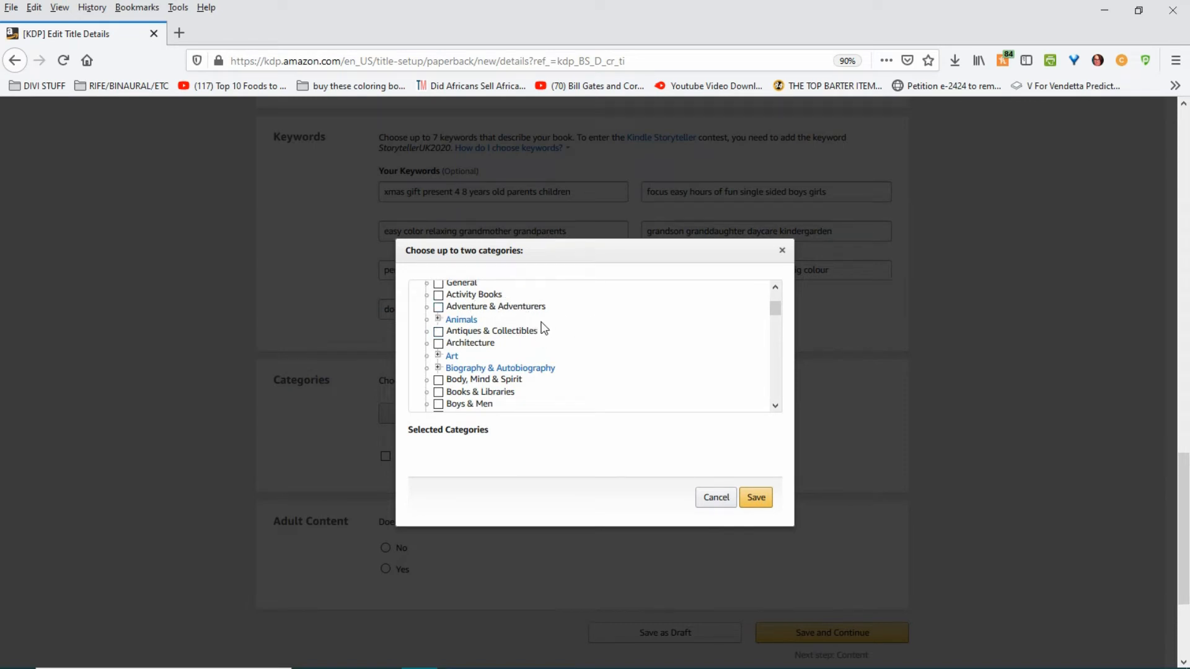
pyautogui.click(438, 295)
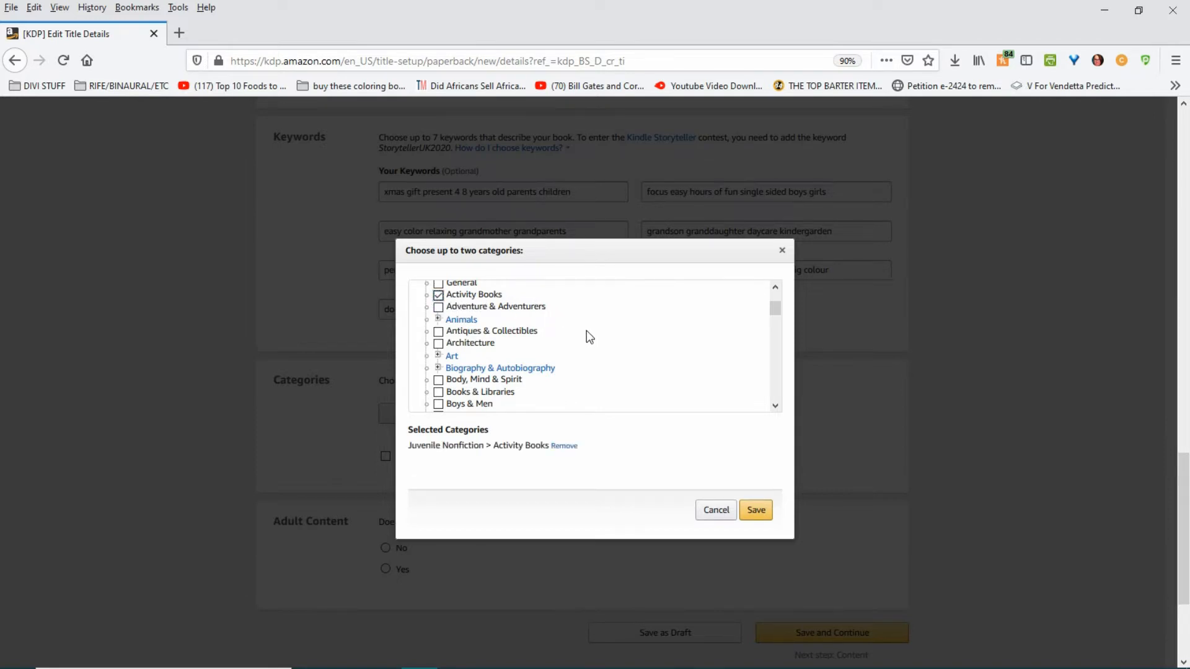
# Add Juvenile Nonfiction > Holidays & Celebrations > Christmas & Advent as the second category and save the category selection
pyautogui.scroll(-2, 586, 331)
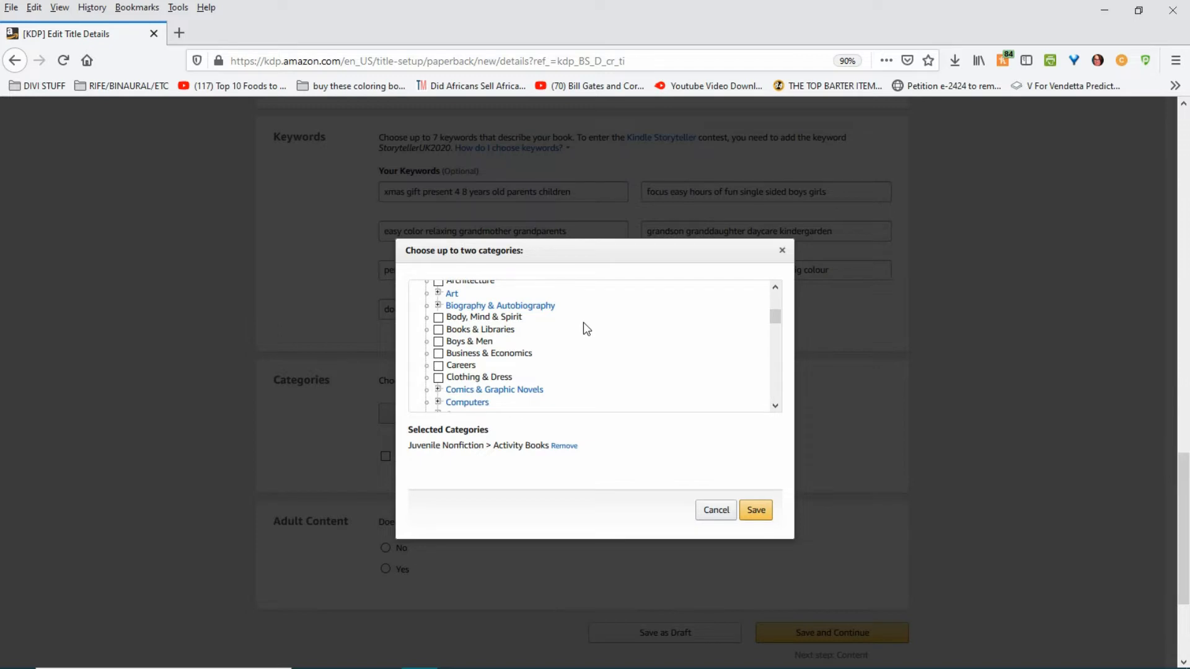
pyautogui.scroll(-4, 582, 322)
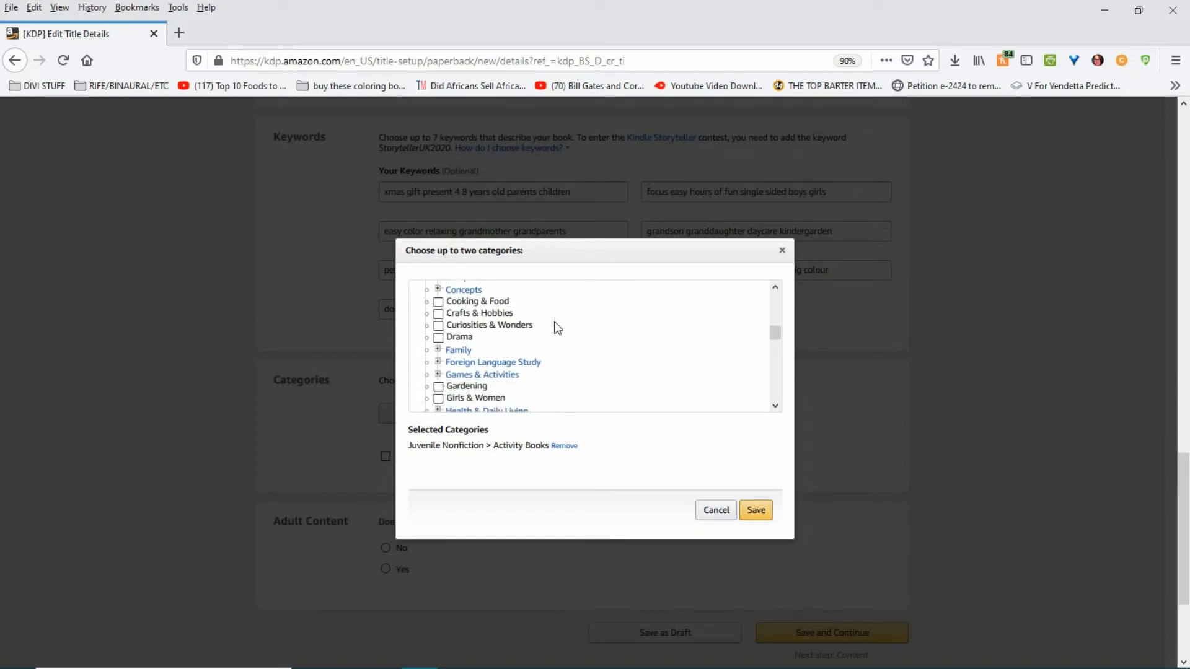
pyautogui.scroll(-2, 558, 329)
pyautogui.scroll(4, 558, 328)
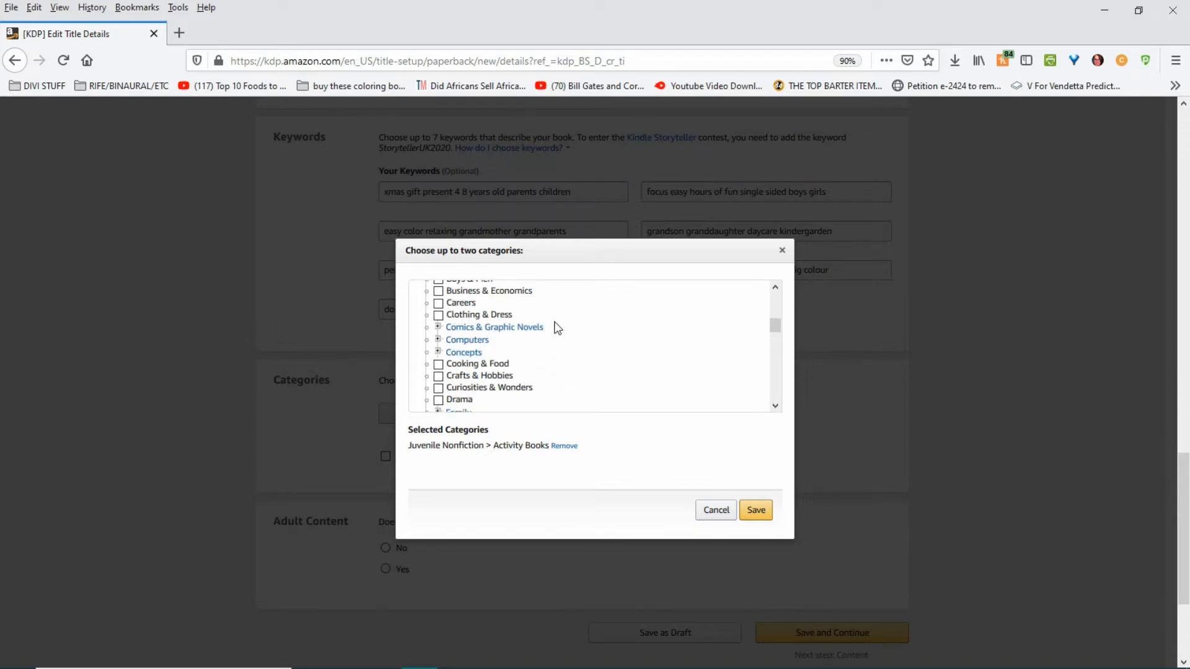
pyautogui.scroll(-2, 555, 327)
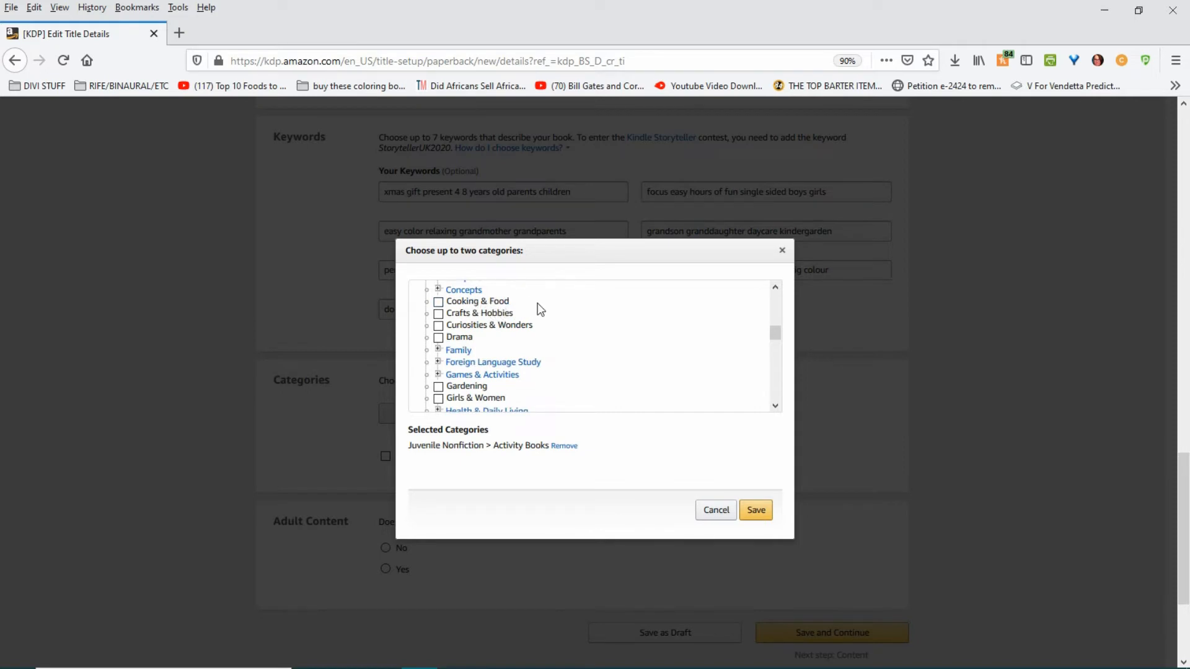
pyautogui.scroll(-2, 608, 316)
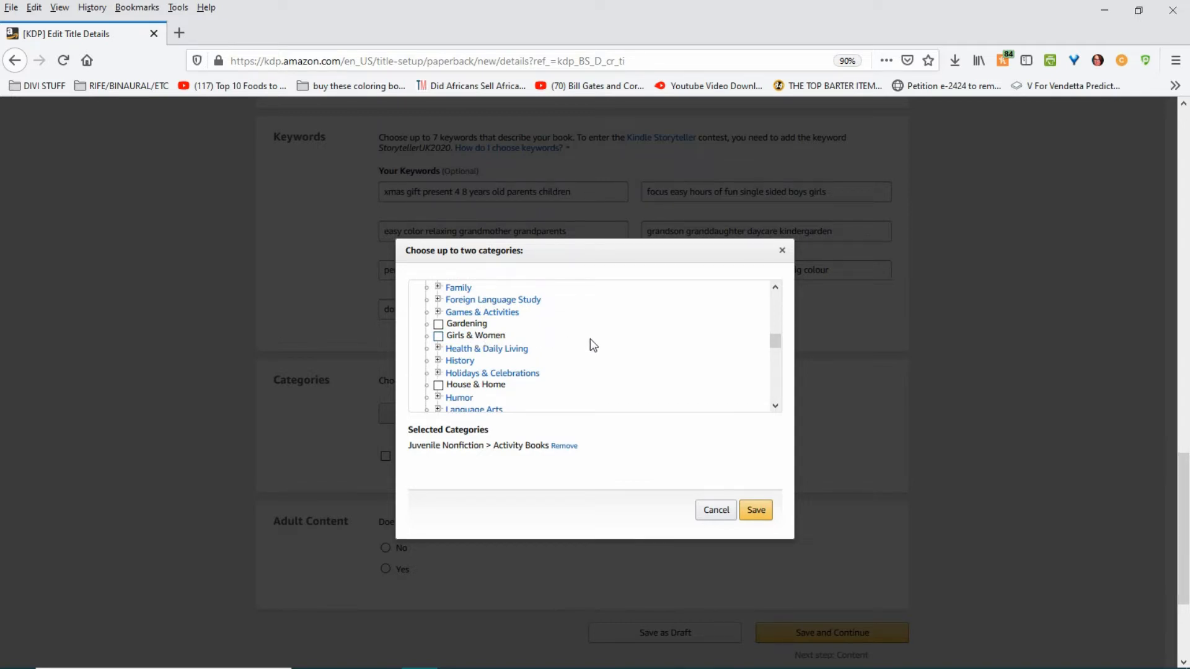
pyautogui.scroll(-2, 525, 333)
pyautogui.click(524, 311)
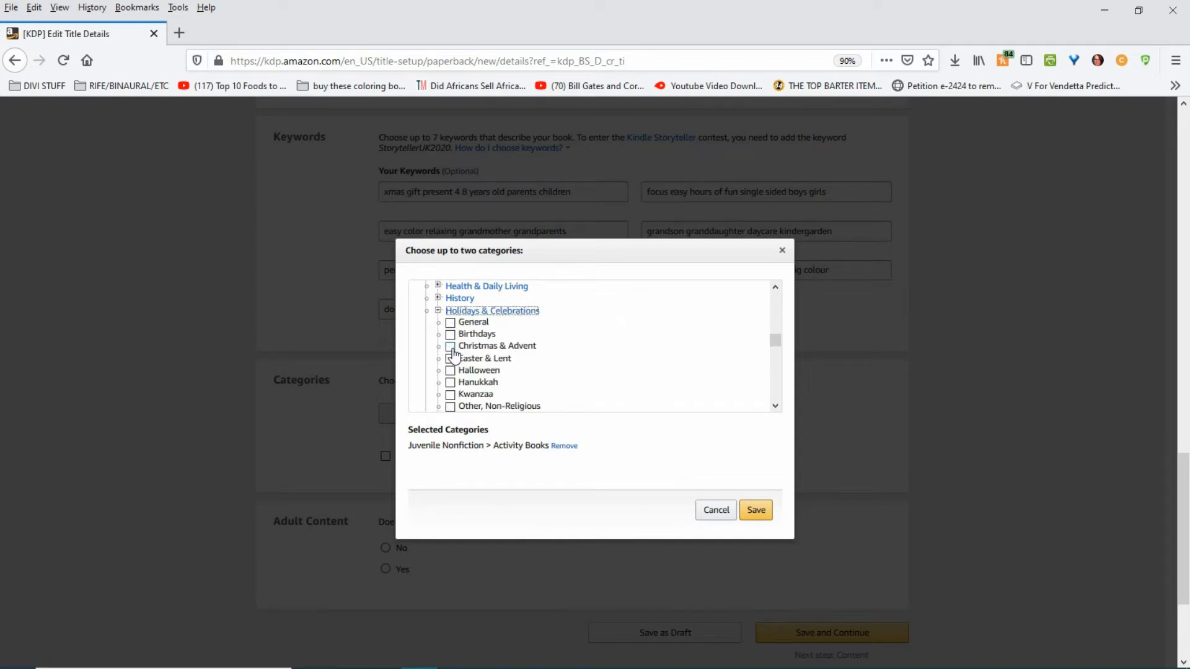
pyautogui.click(450, 347)
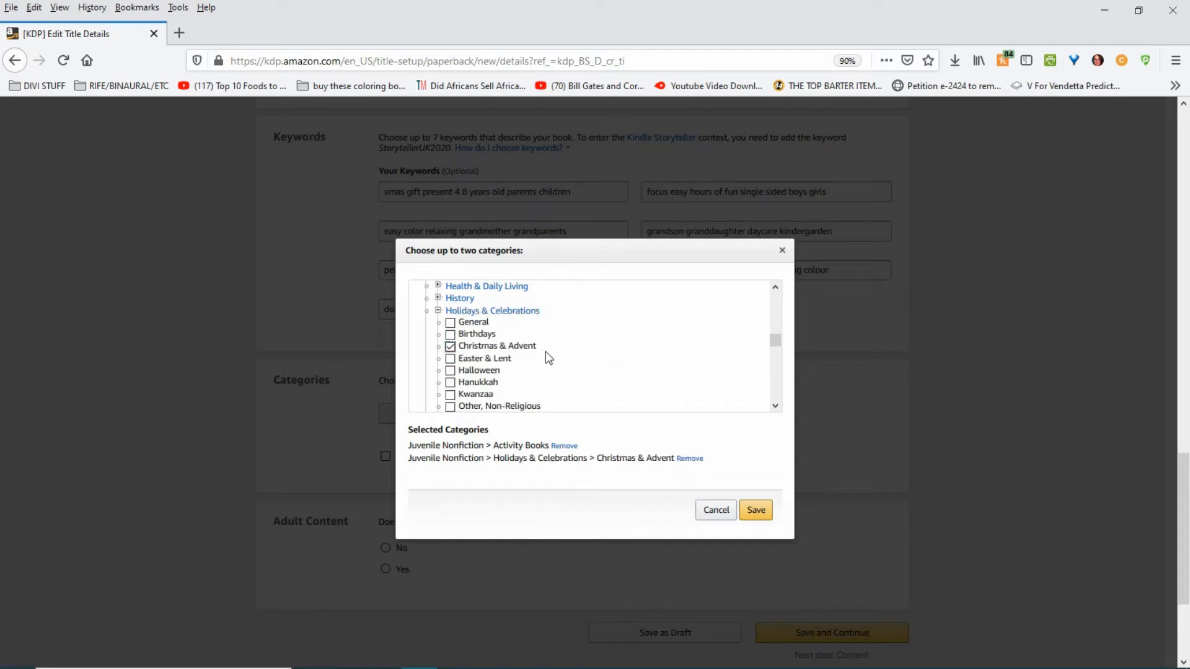
pyautogui.scroll(-4, 558, 353)
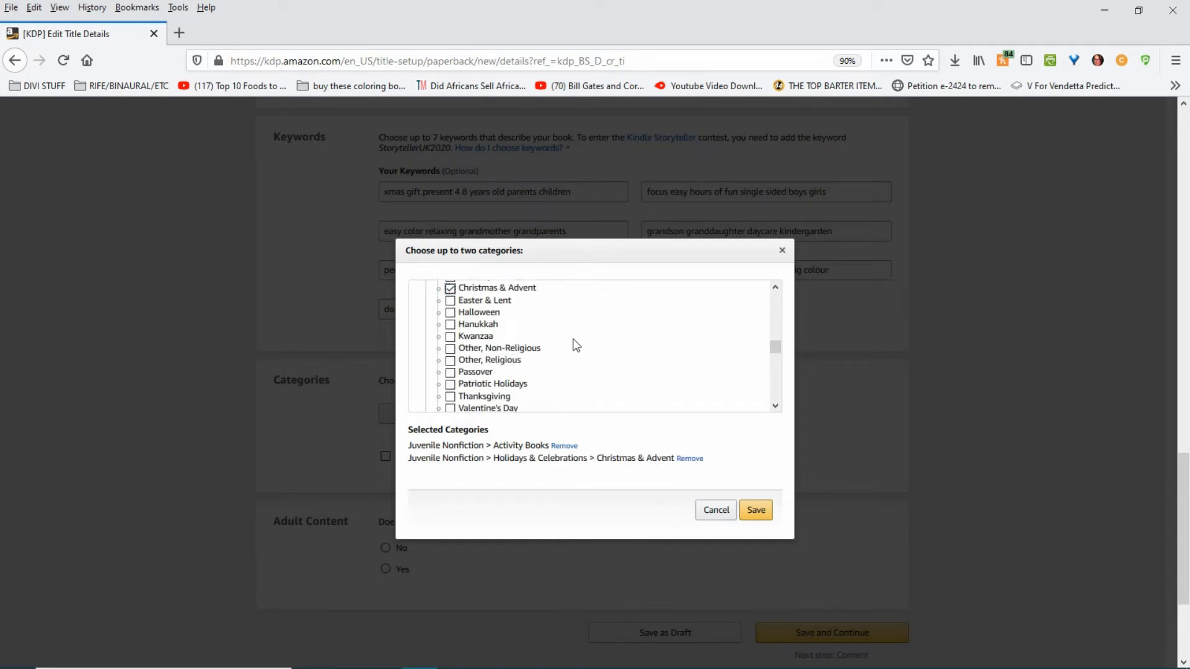
pyautogui.click(759, 516)
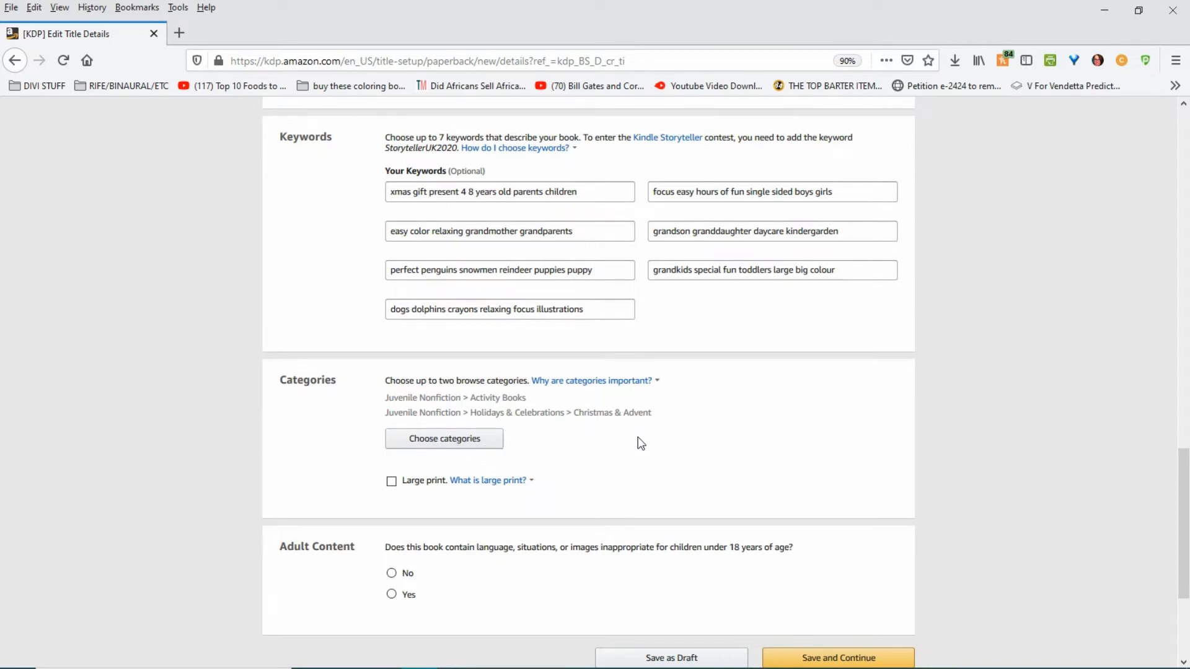
# Answer No to the adult content question, then save the paperback details and continue to the content page
pyautogui.scroll(-3, 439, 402)
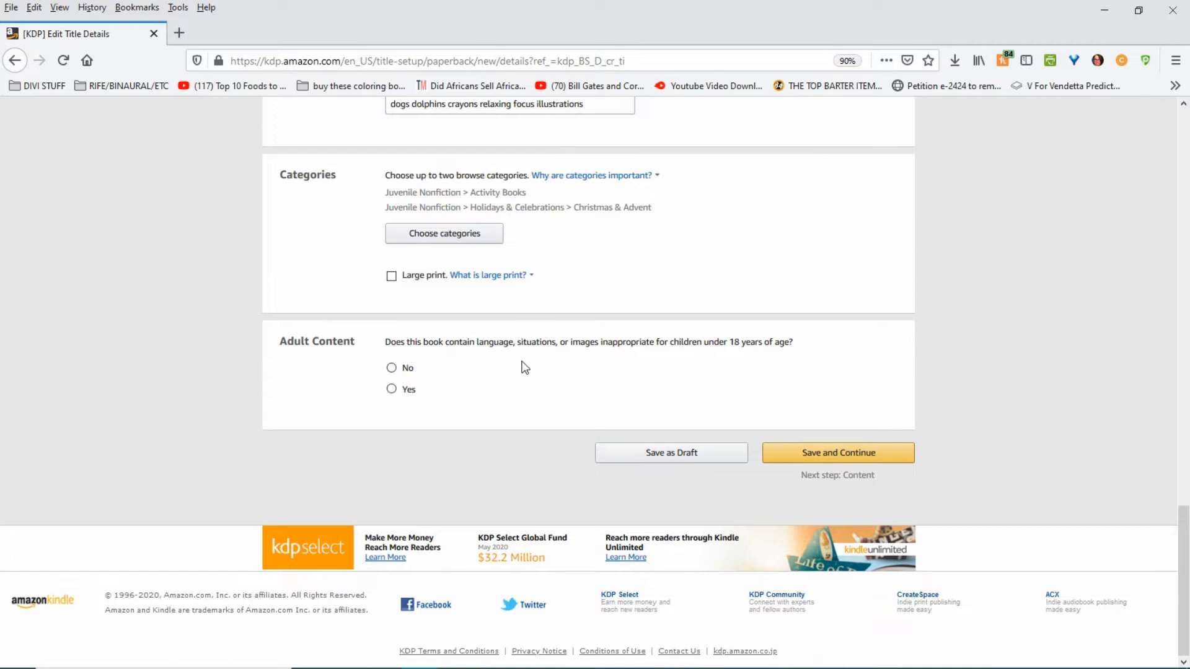
pyautogui.click(392, 368)
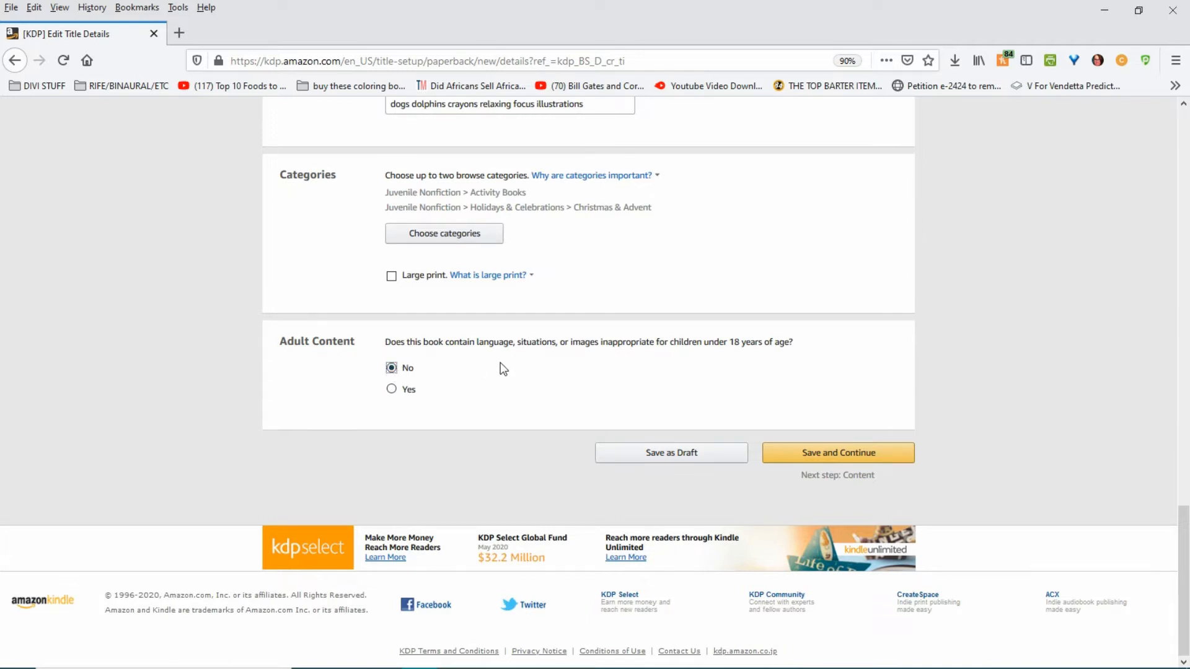
pyautogui.click(826, 456)
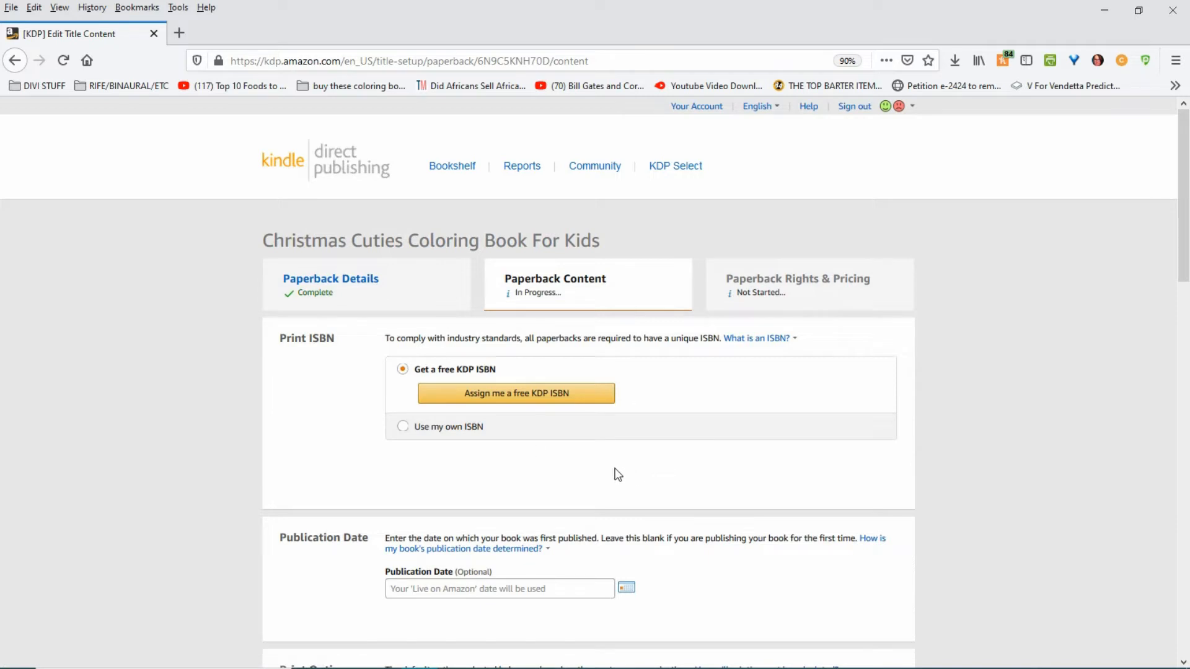
# Assign a free KDP ISBN to the paperback
pyautogui.click(532, 391)
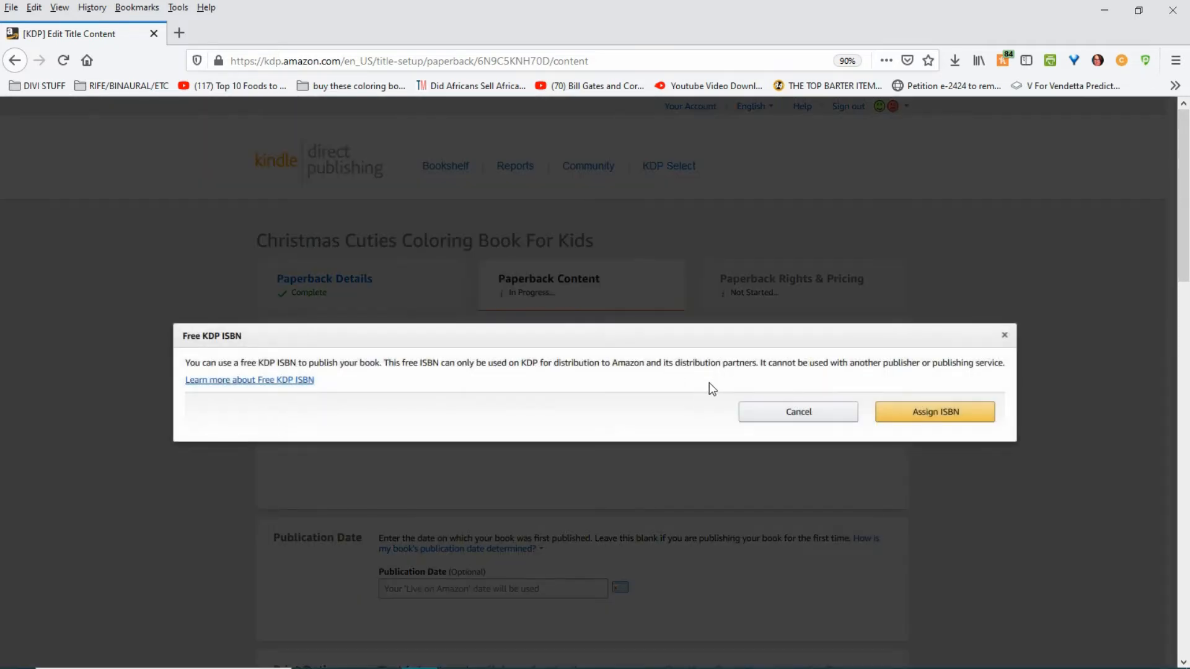
pyautogui.click(907, 415)
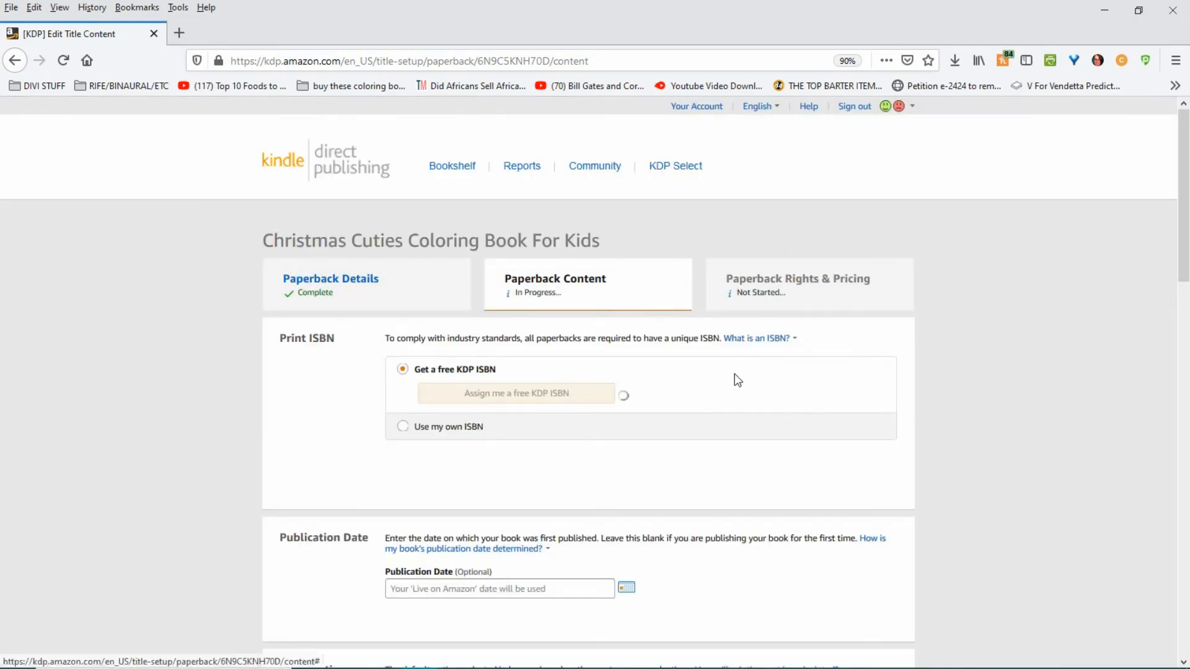
pyautogui.scroll(-2, 705, 373)
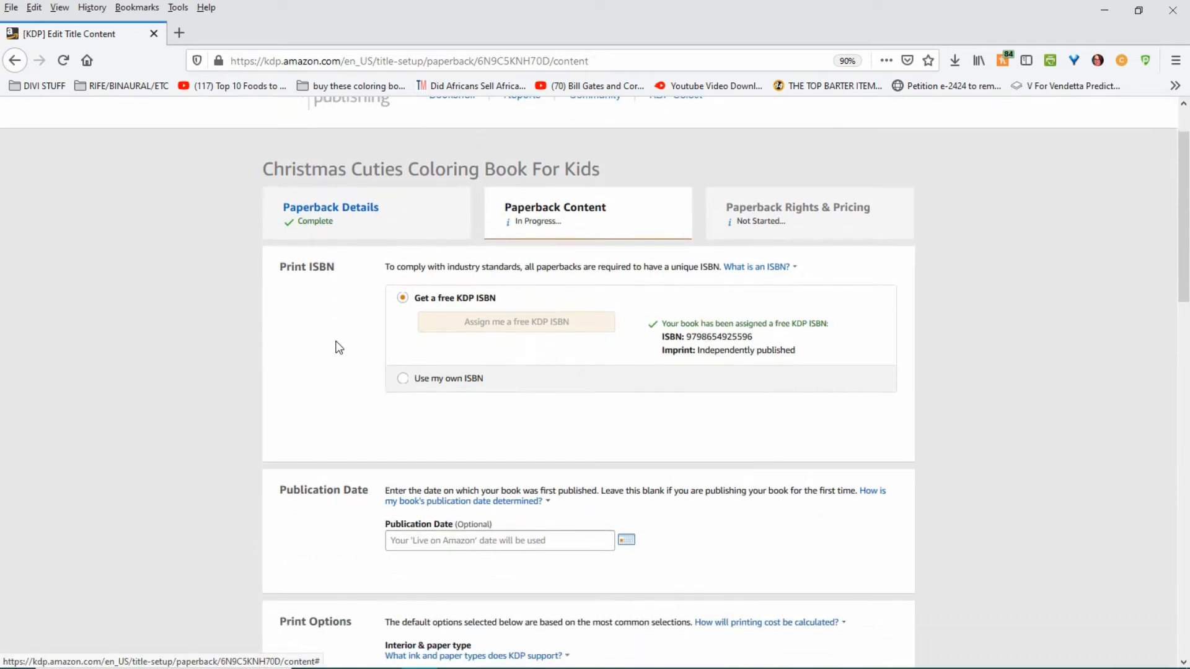
# Set the interior and paper type to black & white interior with white paper
pyautogui.scroll(-2, 623, 391)
pyautogui.scroll(-2, 616, 382)
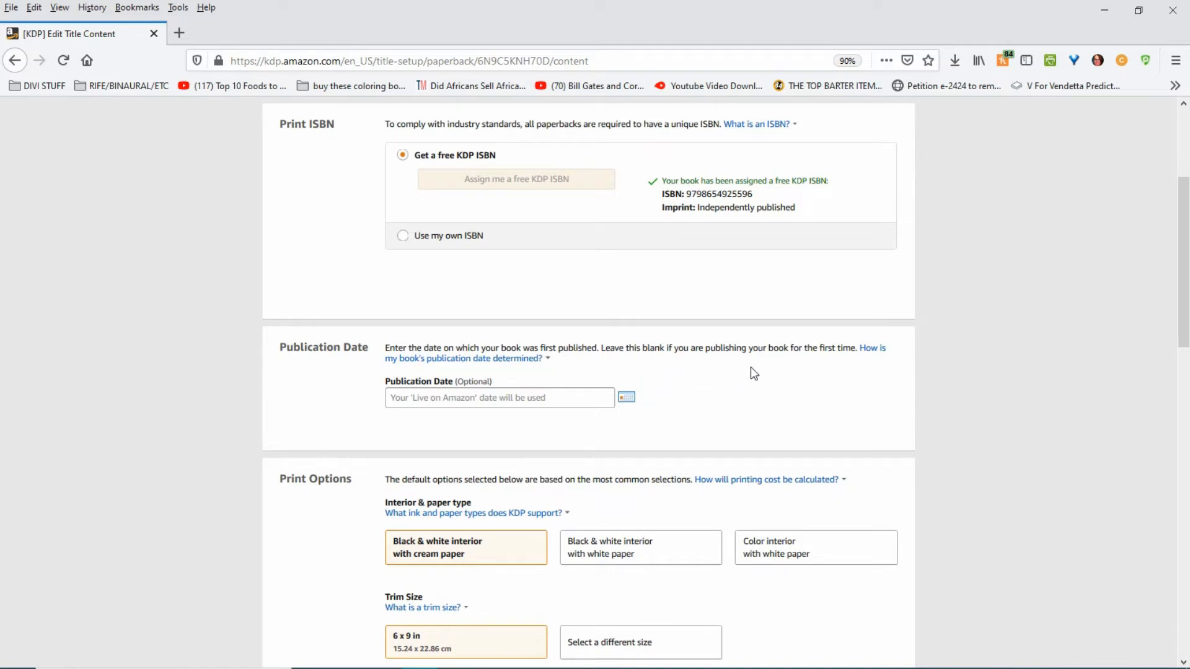
pyautogui.scroll(-5, 746, 367)
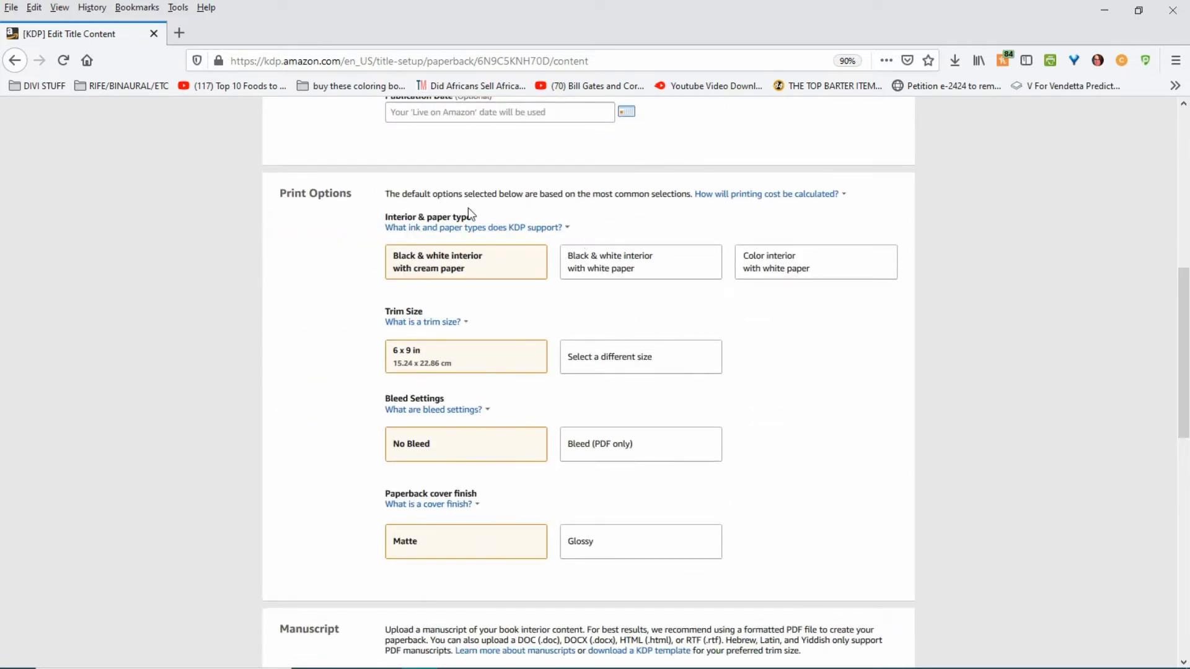
pyautogui.click(652, 272)
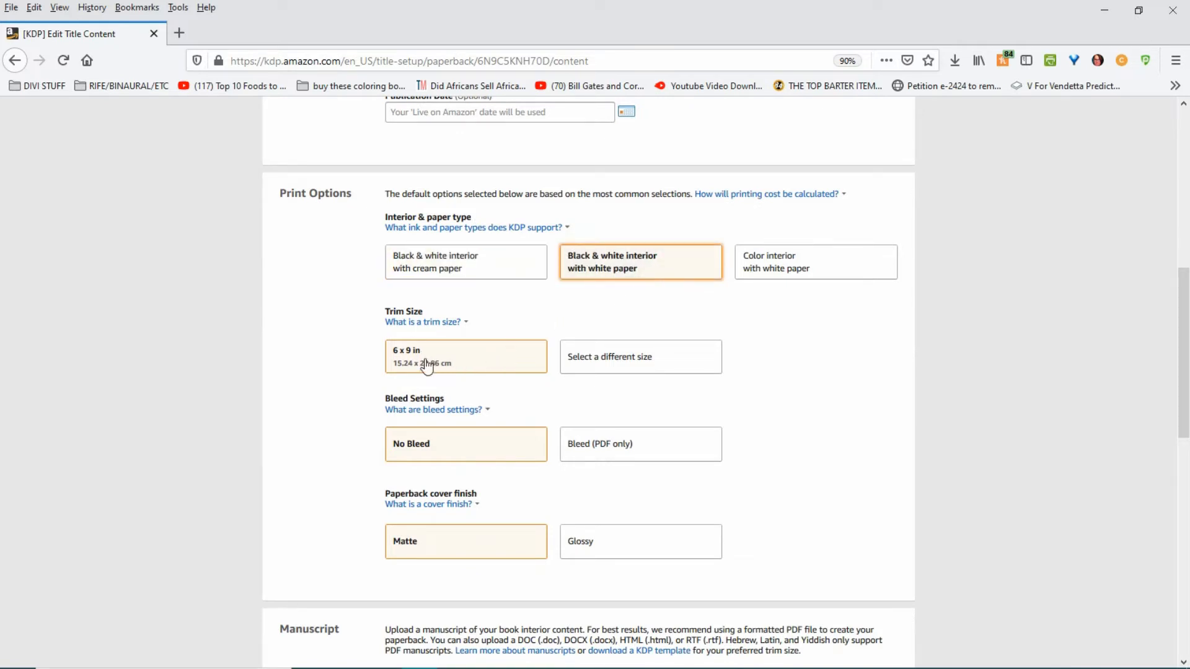
# Set the trim size to 8.5 x 11 in and the paperback cover finish to Glossy
pyautogui.click(623, 356)
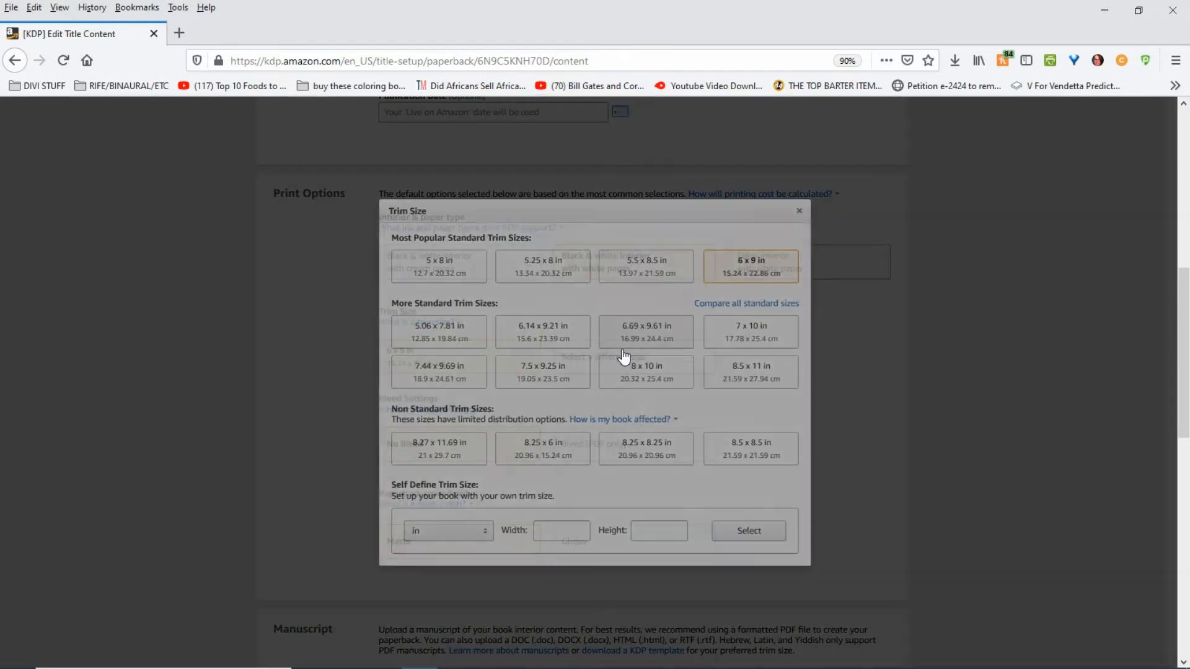
pyautogui.click(757, 369)
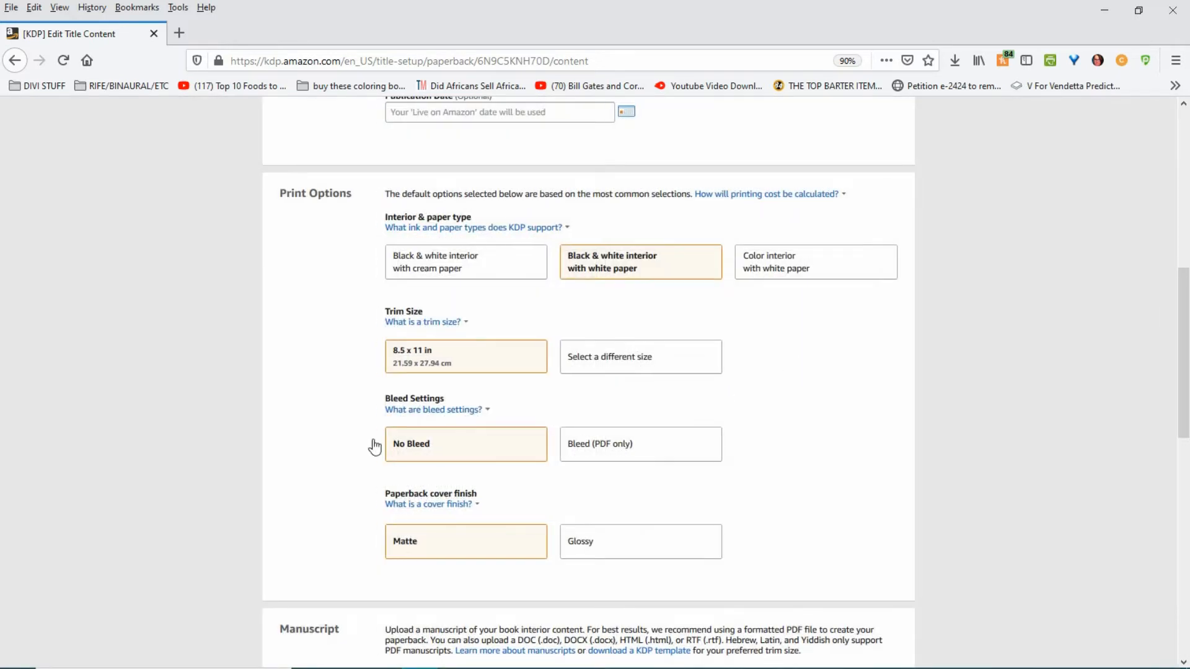
pyautogui.scroll(-2, 774, 438)
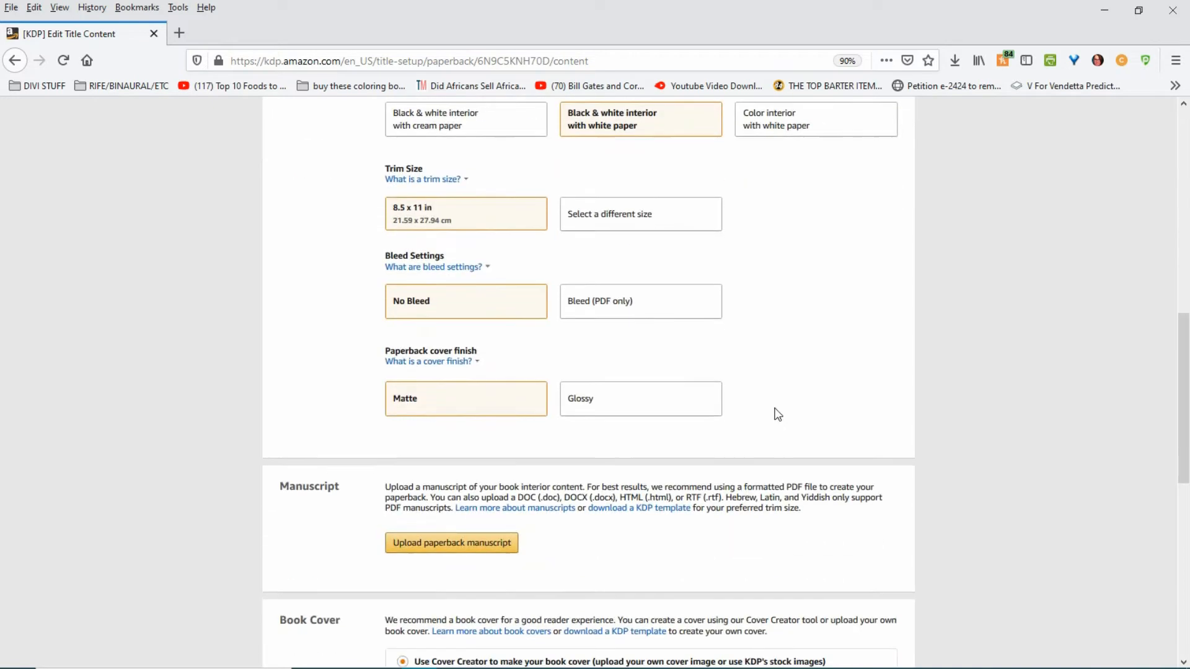
pyautogui.click(596, 403)
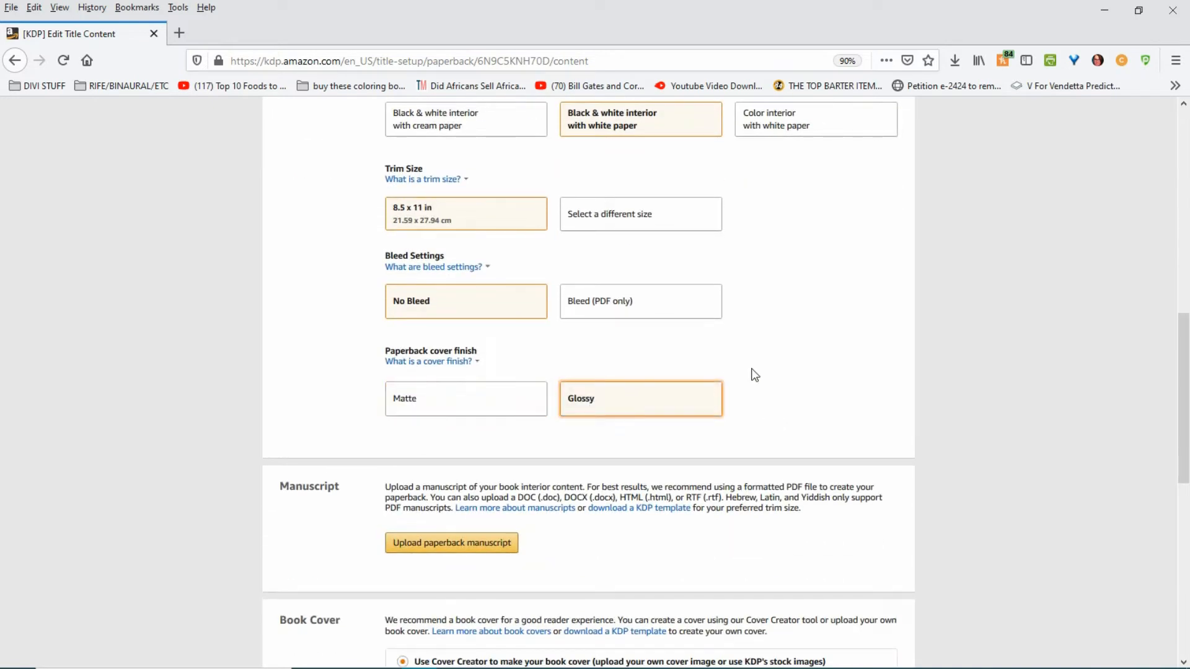
# Upload christmascutiesinterior.pdf as the paperback manuscript
pyautogui.scroll(1, 682, 298)
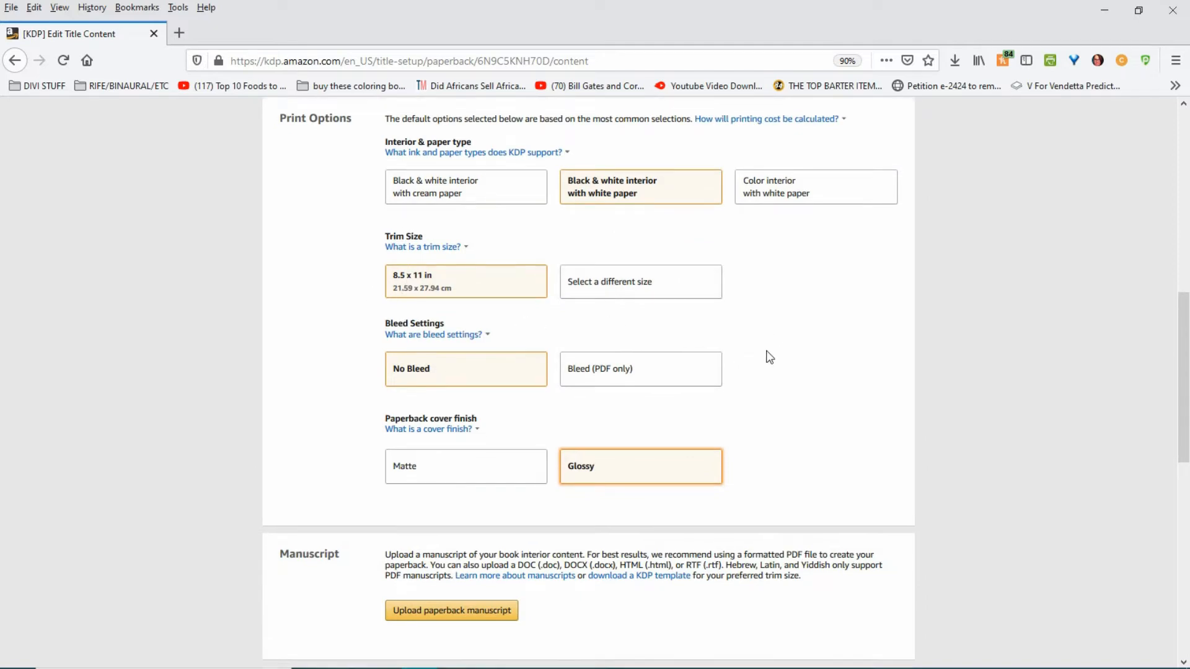
pyautogui.scroll(-4, 772, 350)
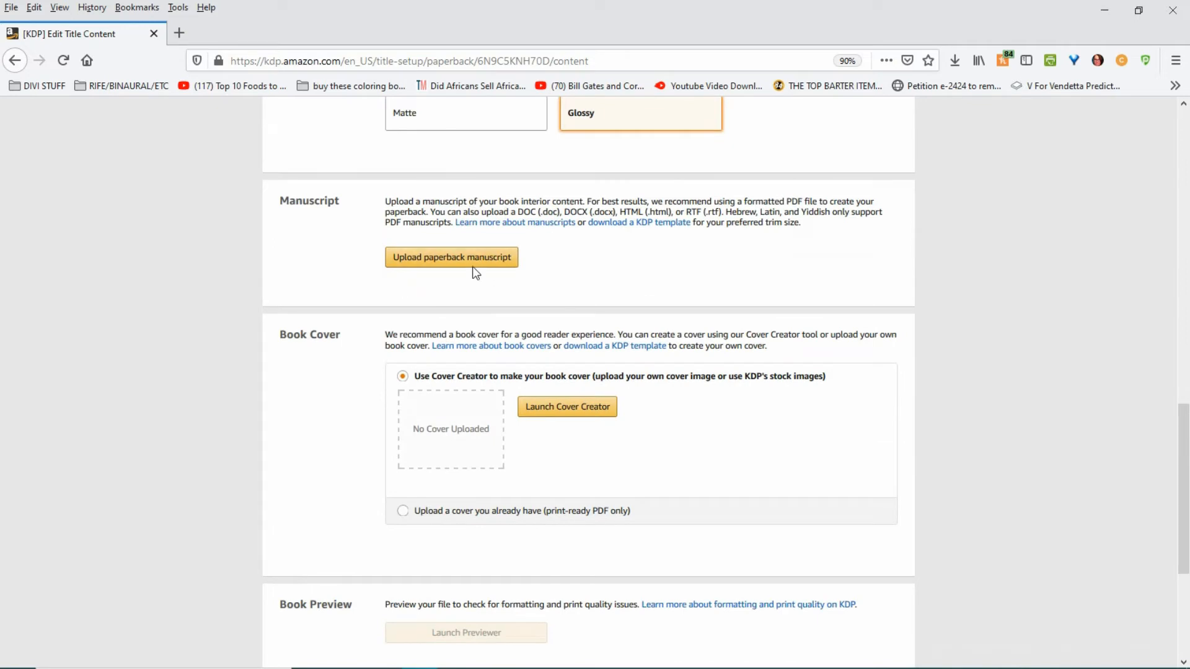
pyautogui.click(447, 258)
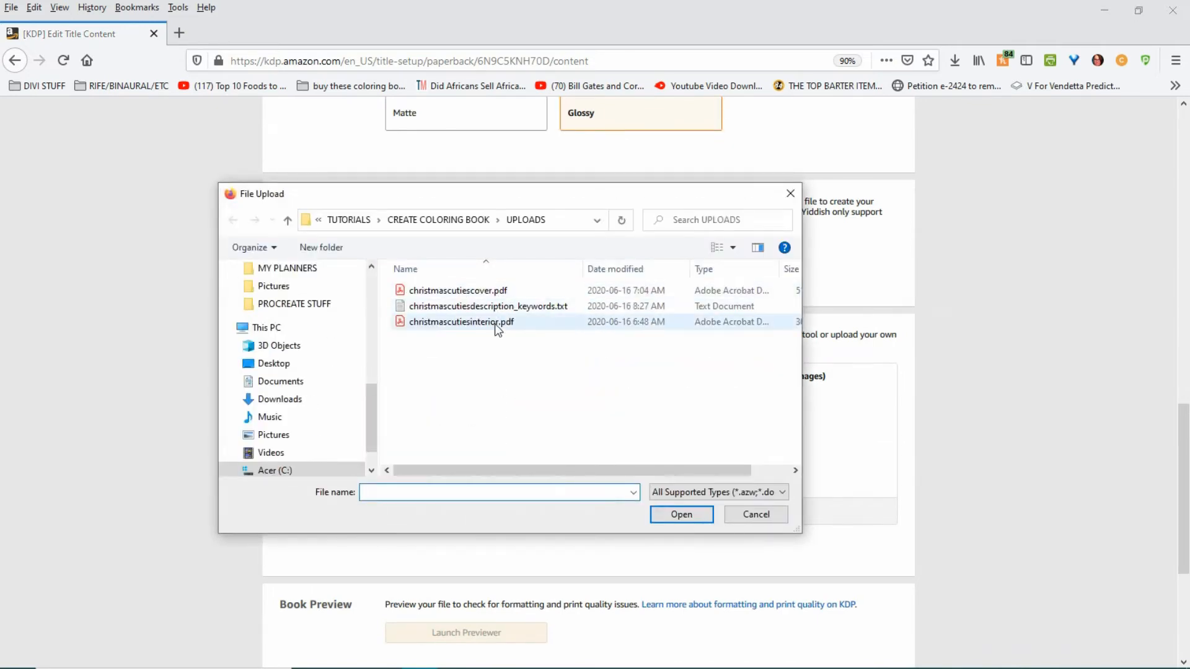
pyautogui.click(449, 329)
pyautogui.doubleClick(450, 329)
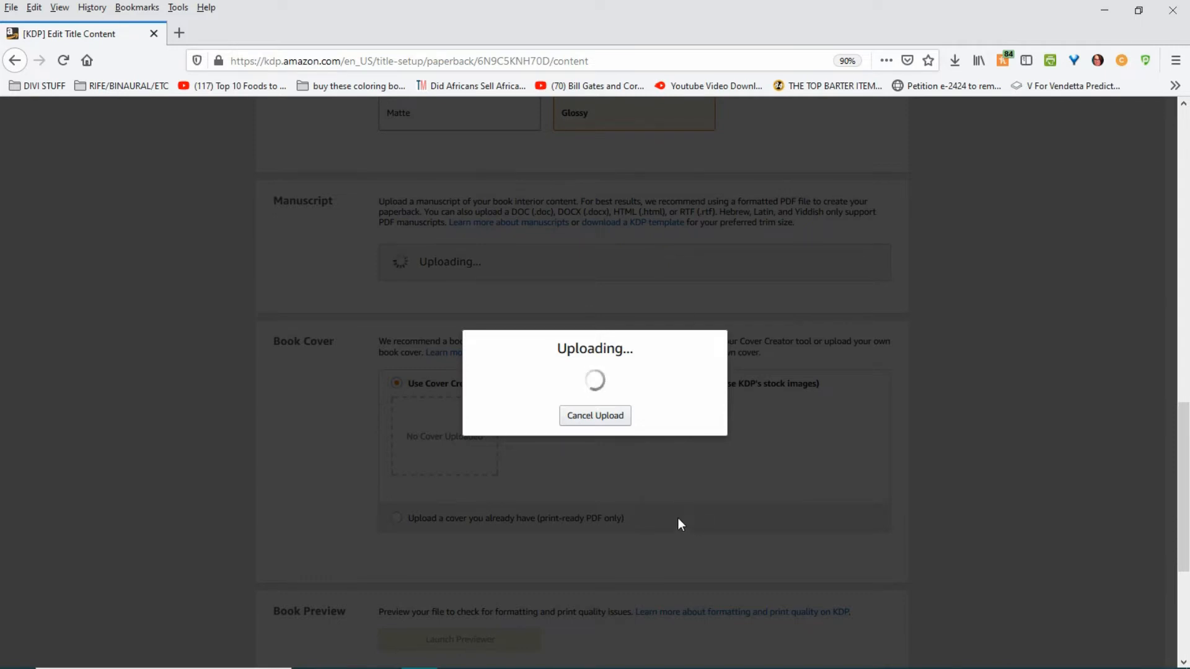
pyautogui.moveTo(794, 668)
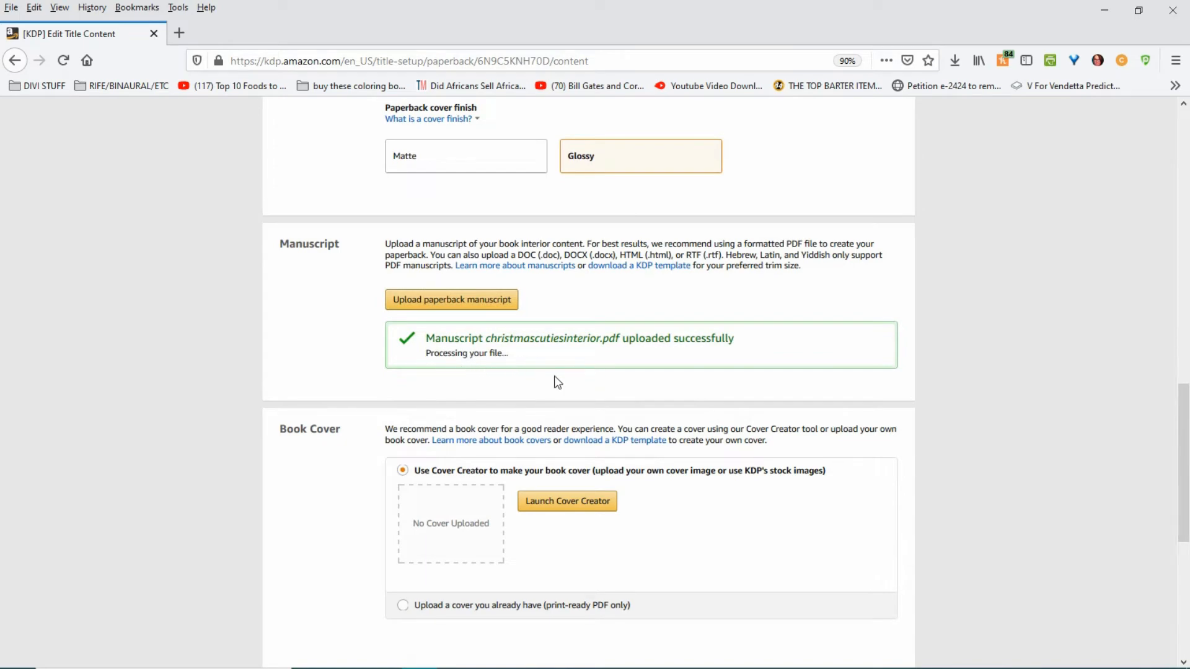
# Choose to upload an existing print-ready cover and upload christmascutiescover.pdf as the book cover
pyautogui.scroll(-2, 682, 416)
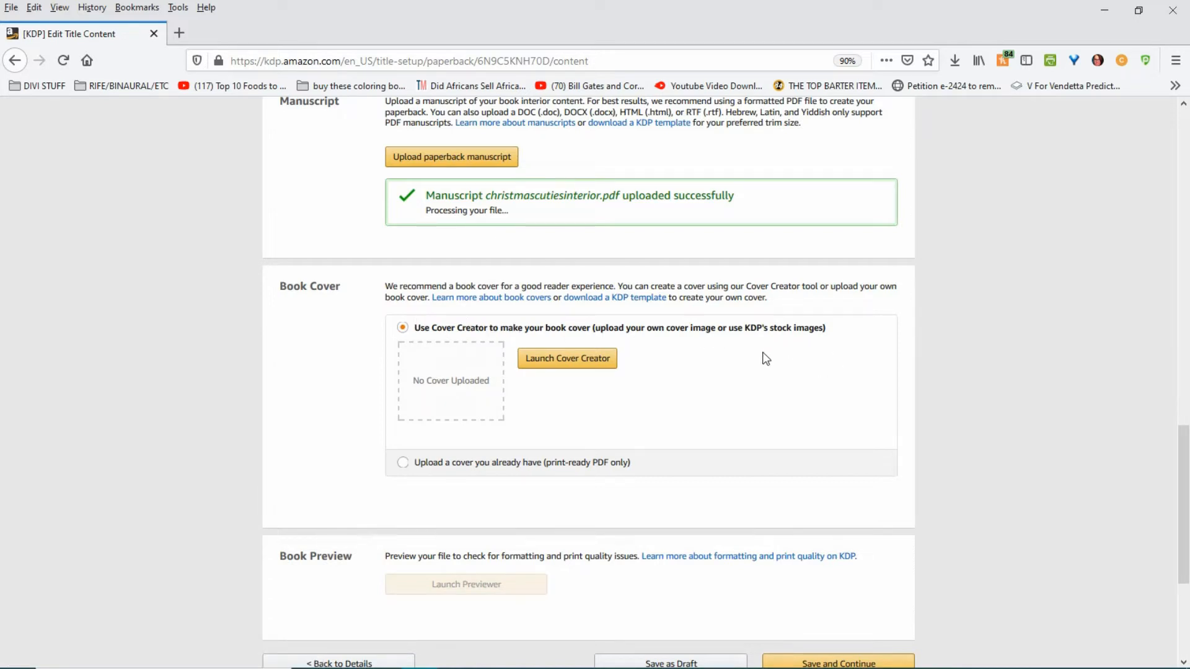
pyautogui.click(402, 463)
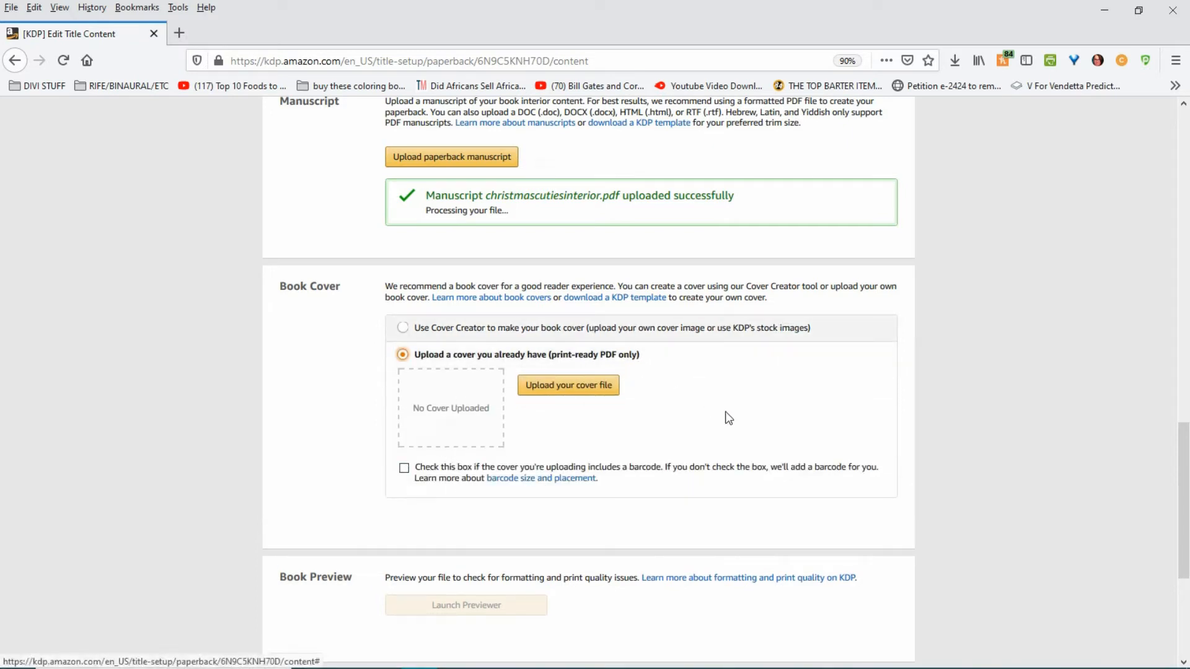
pyautogui.click(565, 390)
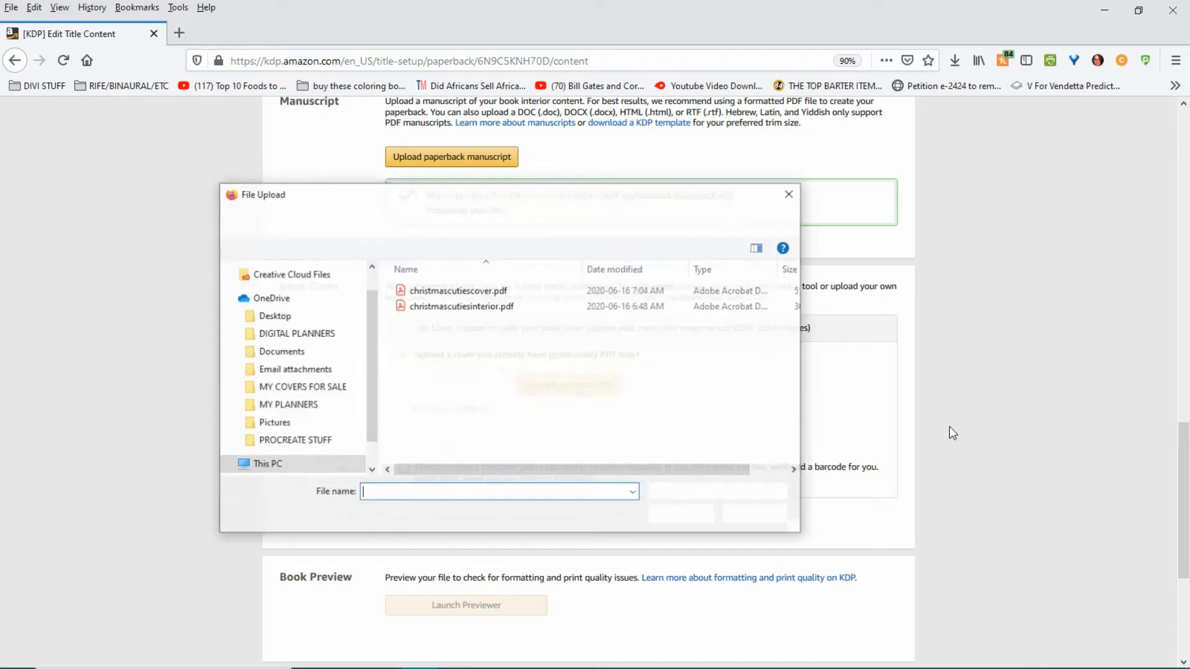
pyautogui.doubleClick(486, 289)
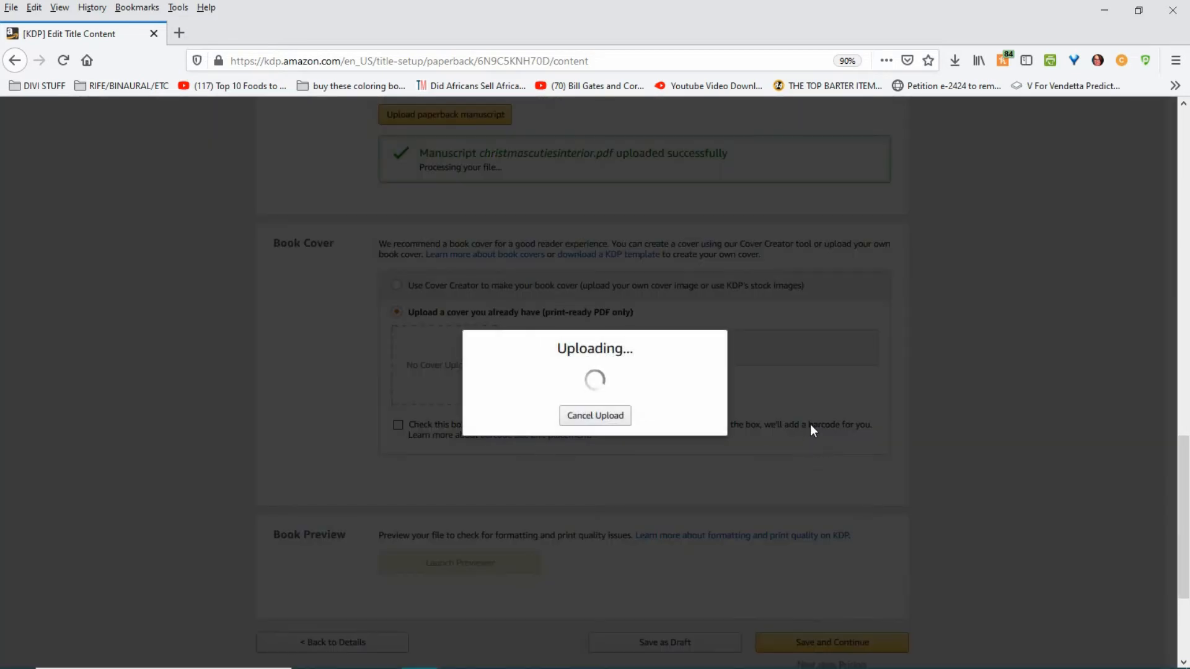
pyautogui.scroll(3, 843, 420)
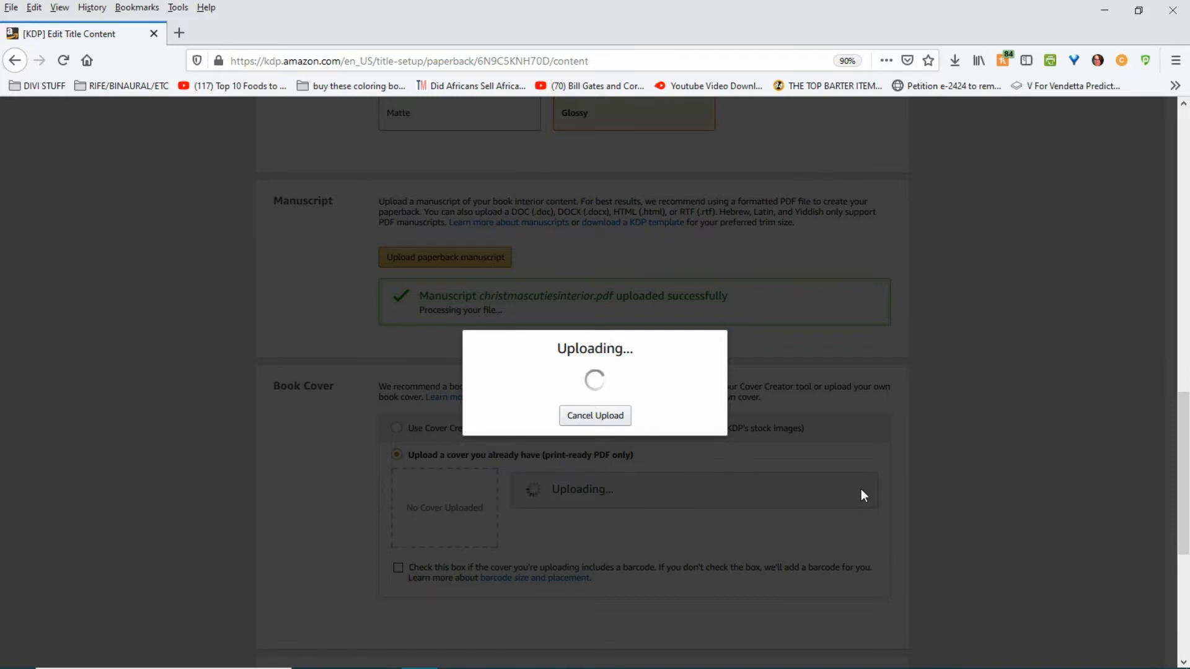
pyautogui.moveTo(819, 668)
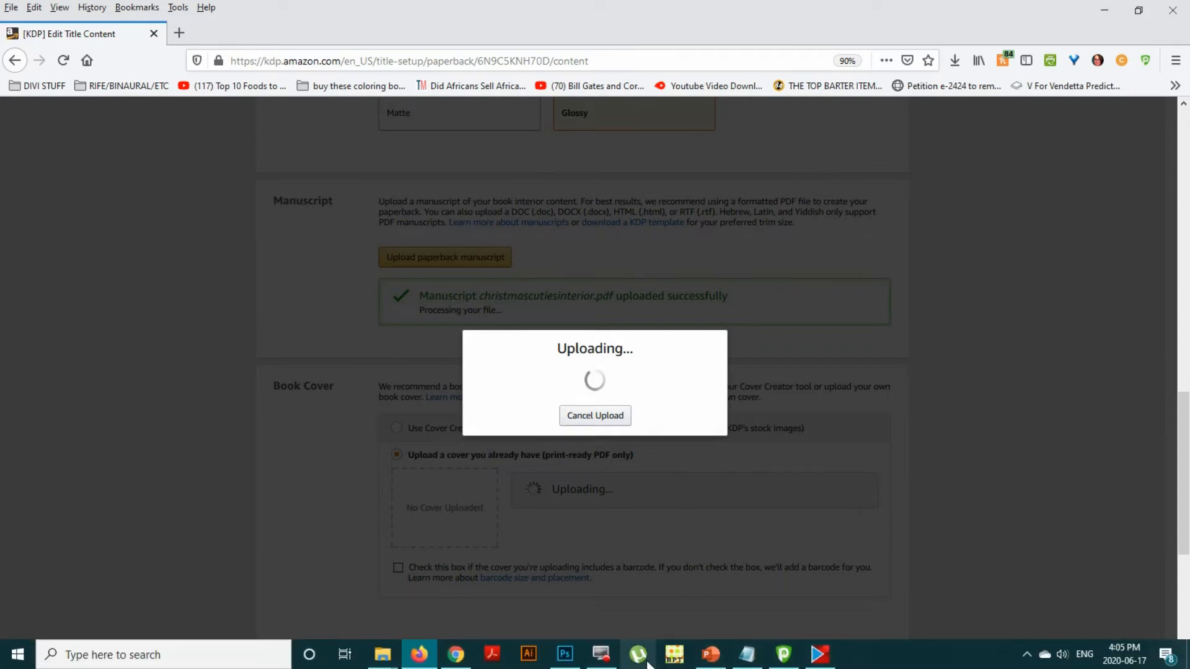
pyautogui.moveTo(608, 663)
pyautogui.moveTo(616, 628)
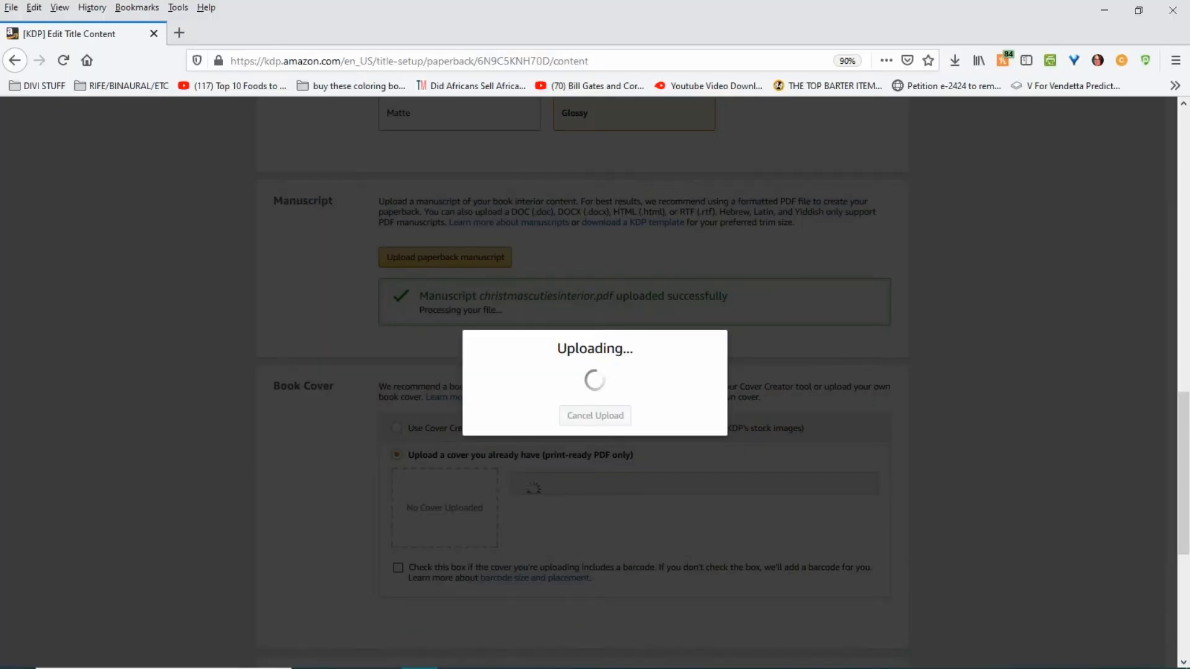
pyautogui.moveTo(726, 633)
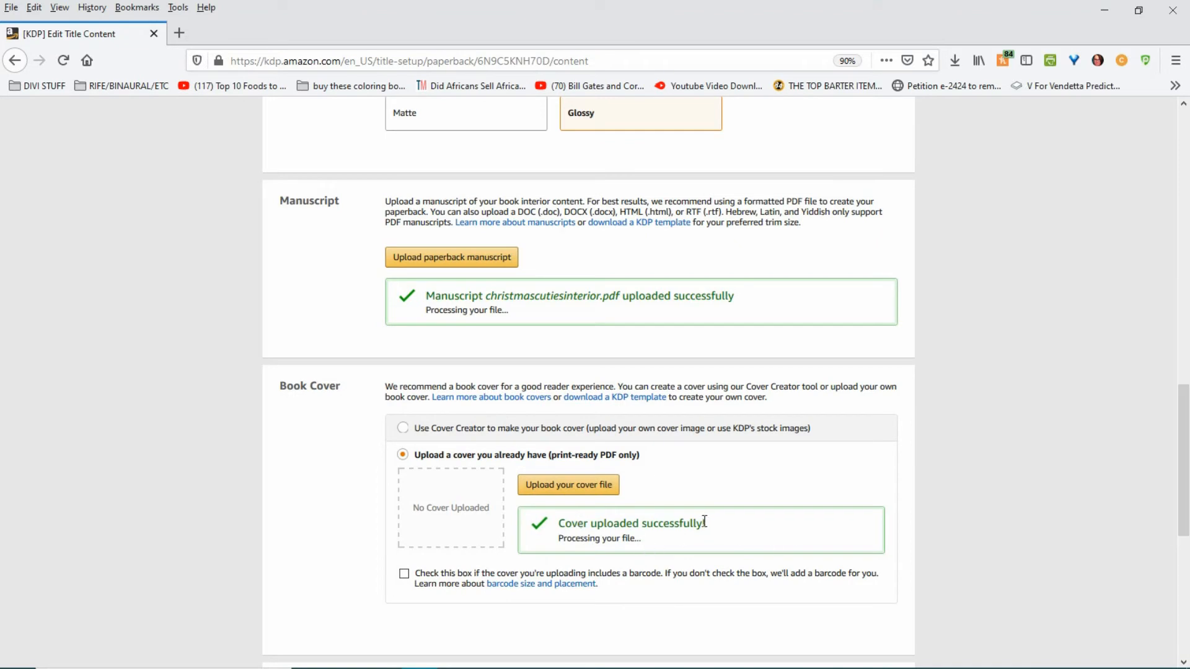
# Try to launch the book previewer for the uploaded manuscript and cover
pyautogui.scroll(-2, 730, 455)
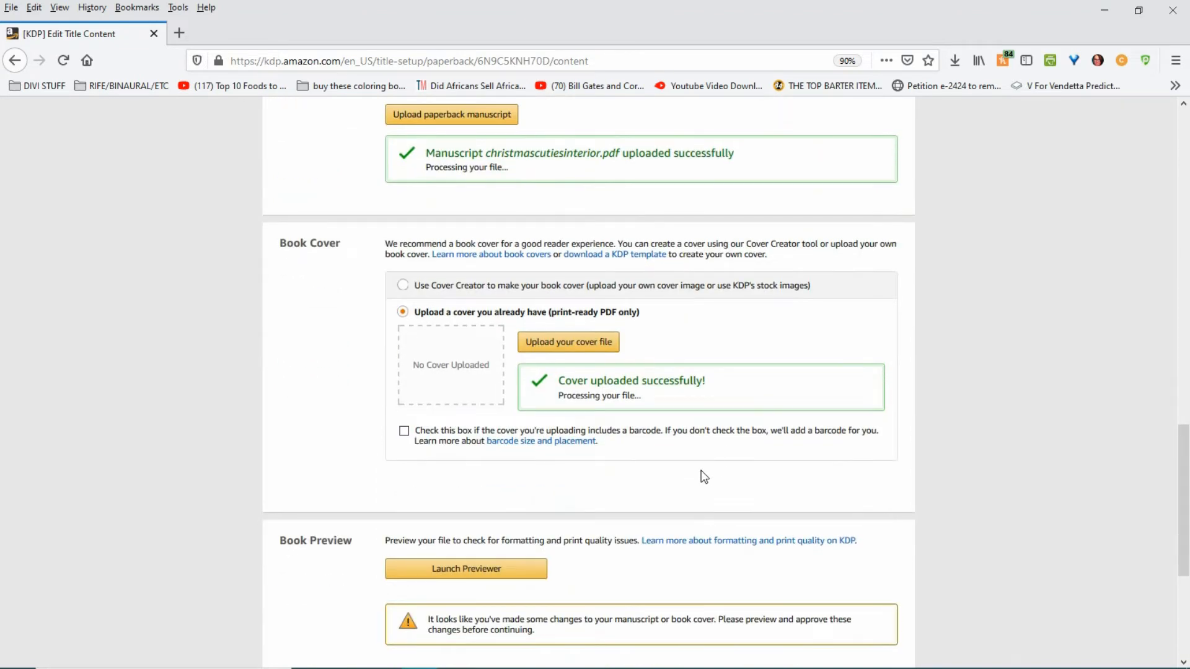
pyautogui.scroll(-1, 704, 476)
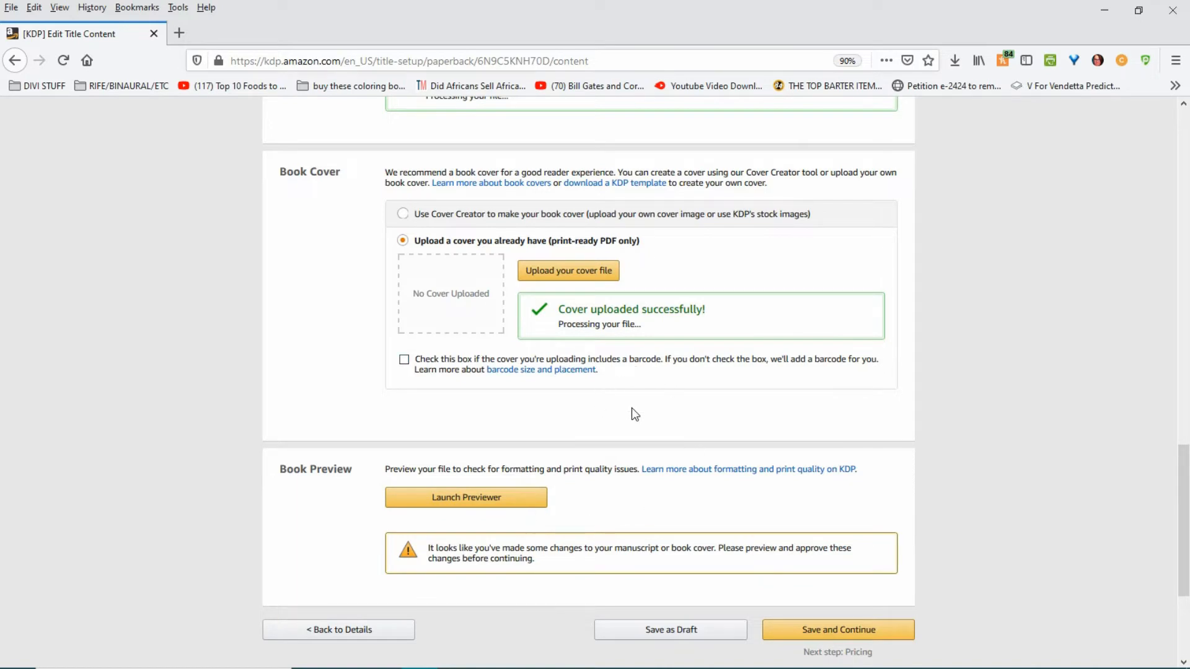
pyautogui.scroll(3, 621, 415)
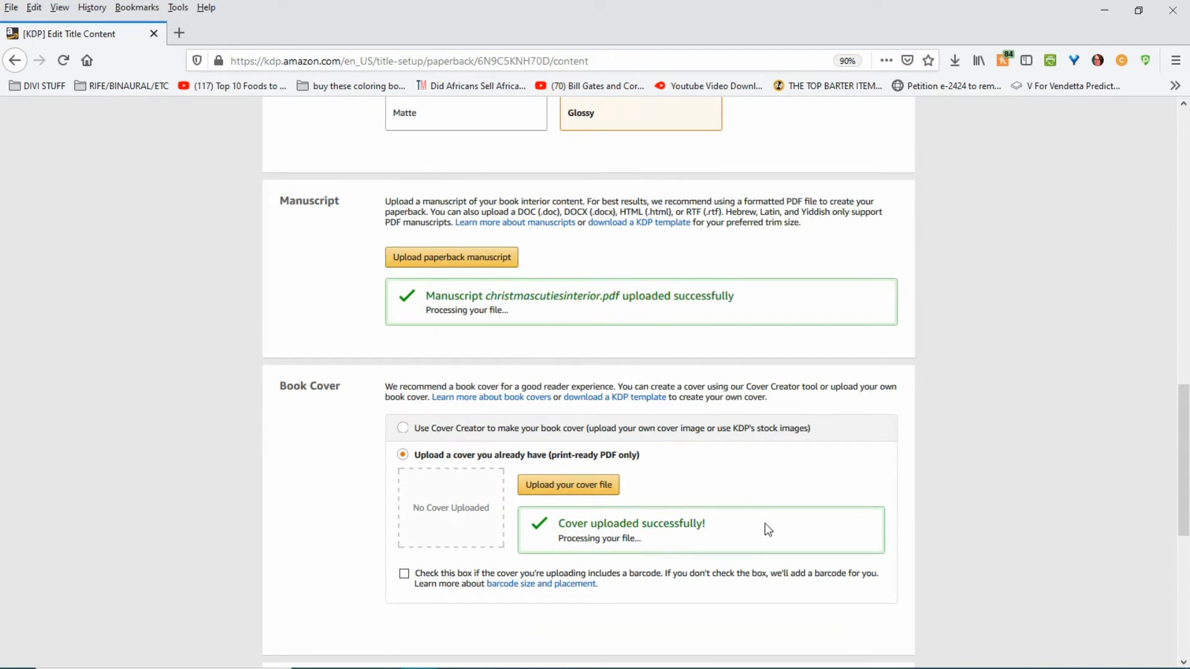
pyautogui.scroll(-2, 765, 522)
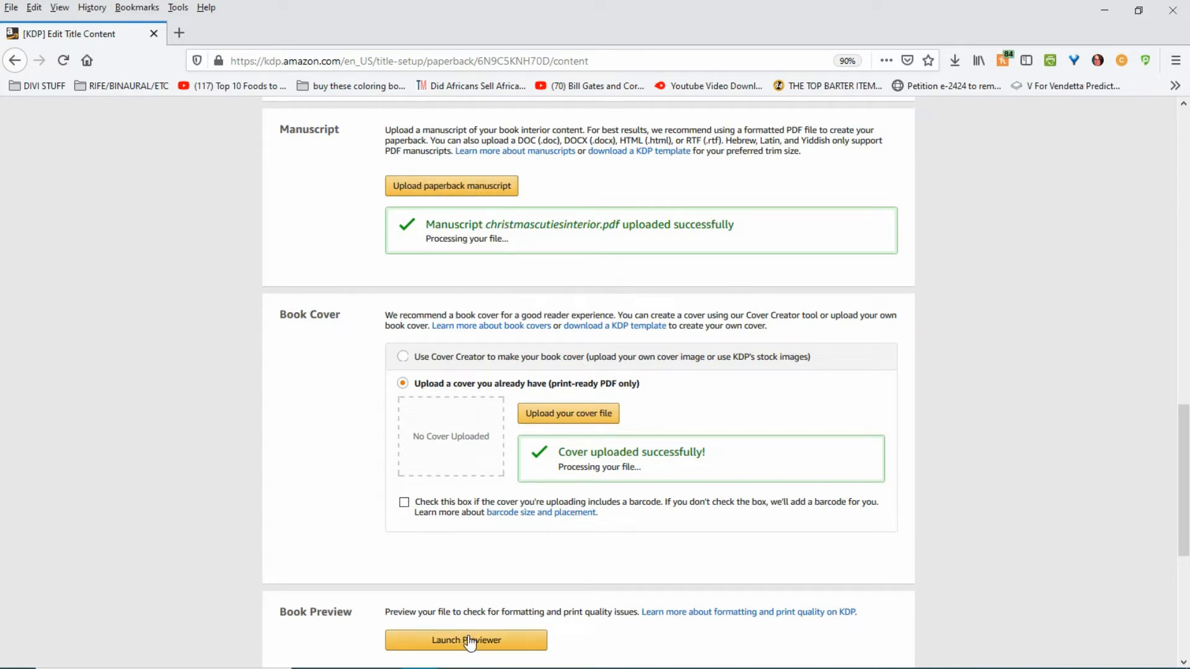
pyautogui.scroll(-2, 557, 599)
pyautogui.scroll(-1, 577, 594)
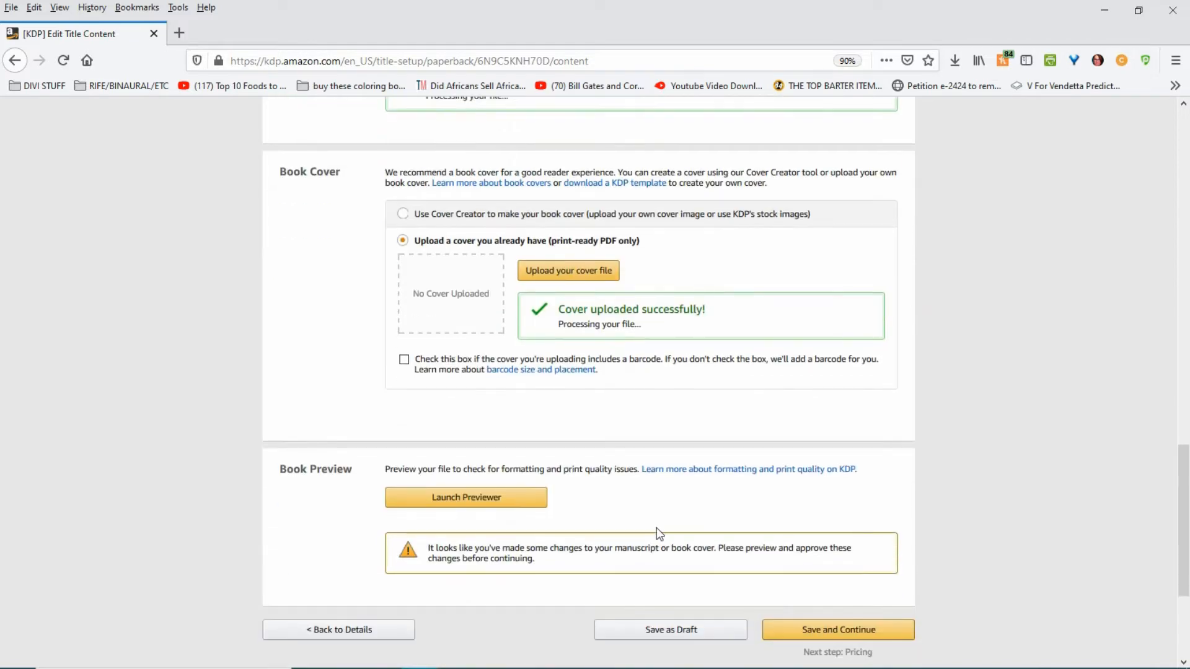
pyautogui.click(484, 502)
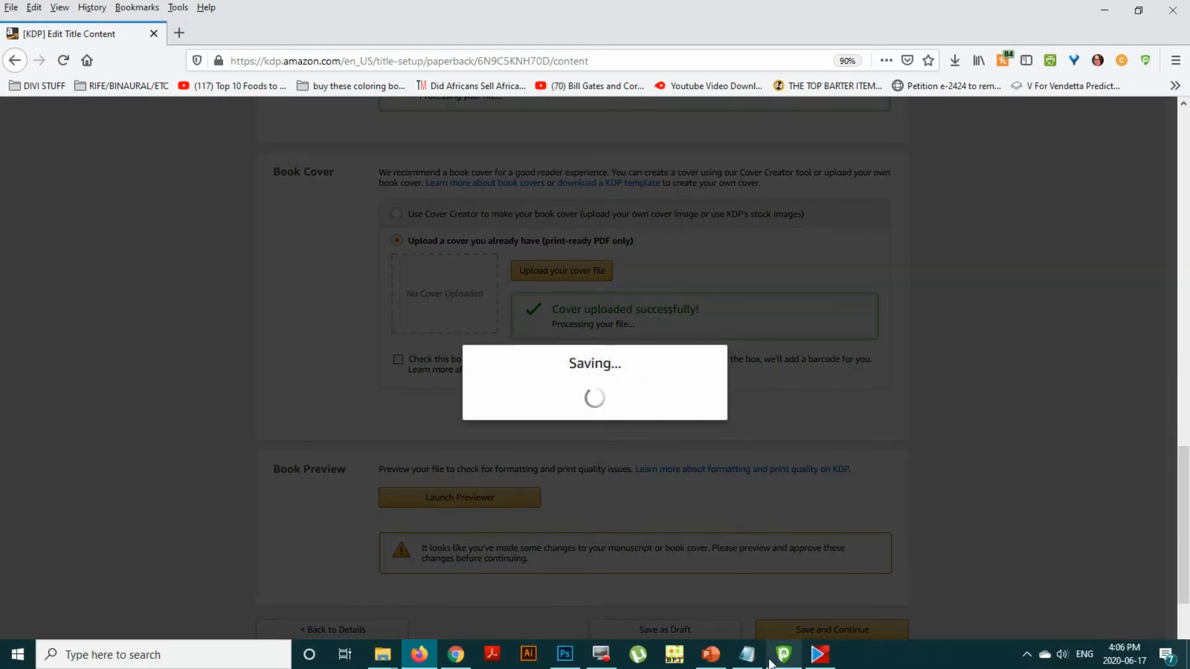
pyautogui.moveTo(602, 659)
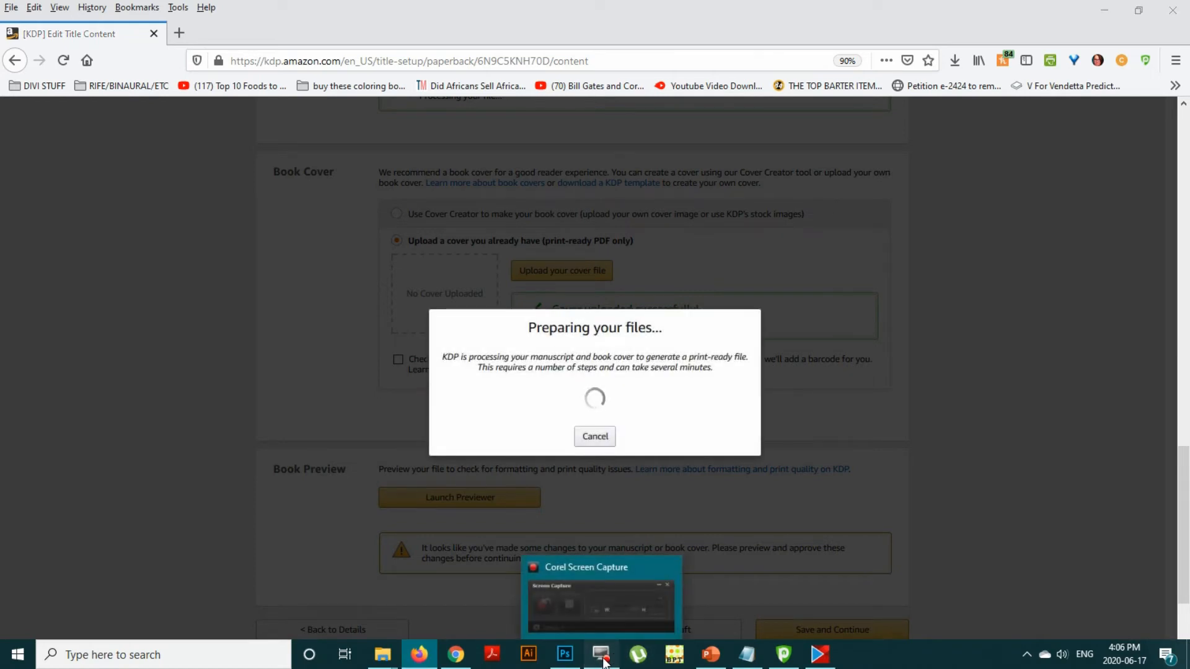
pyautogui.moveTo(553, 665)
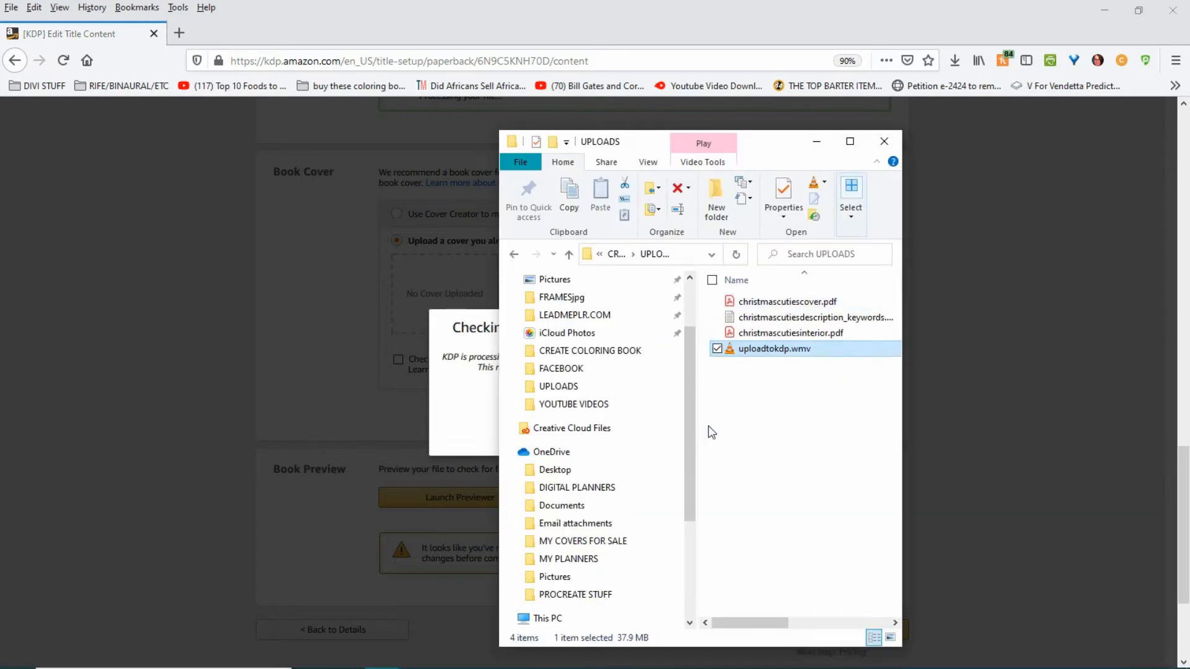
pyautogui.click(815, 142)
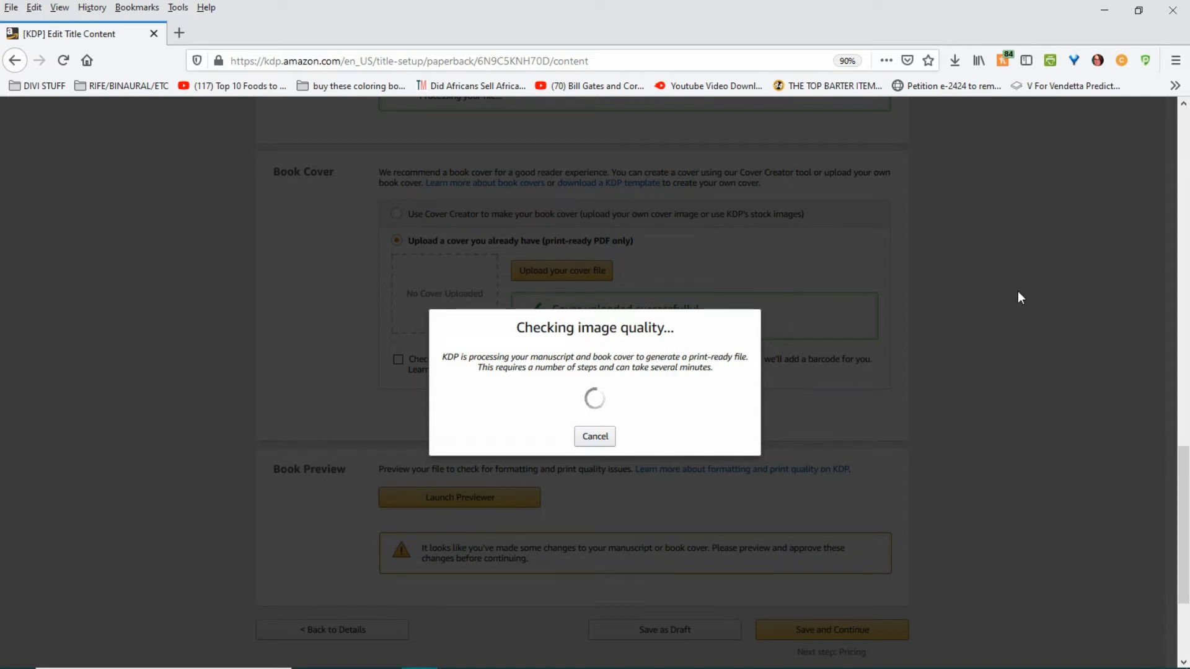
pyautogui.moveTo(733, 663)
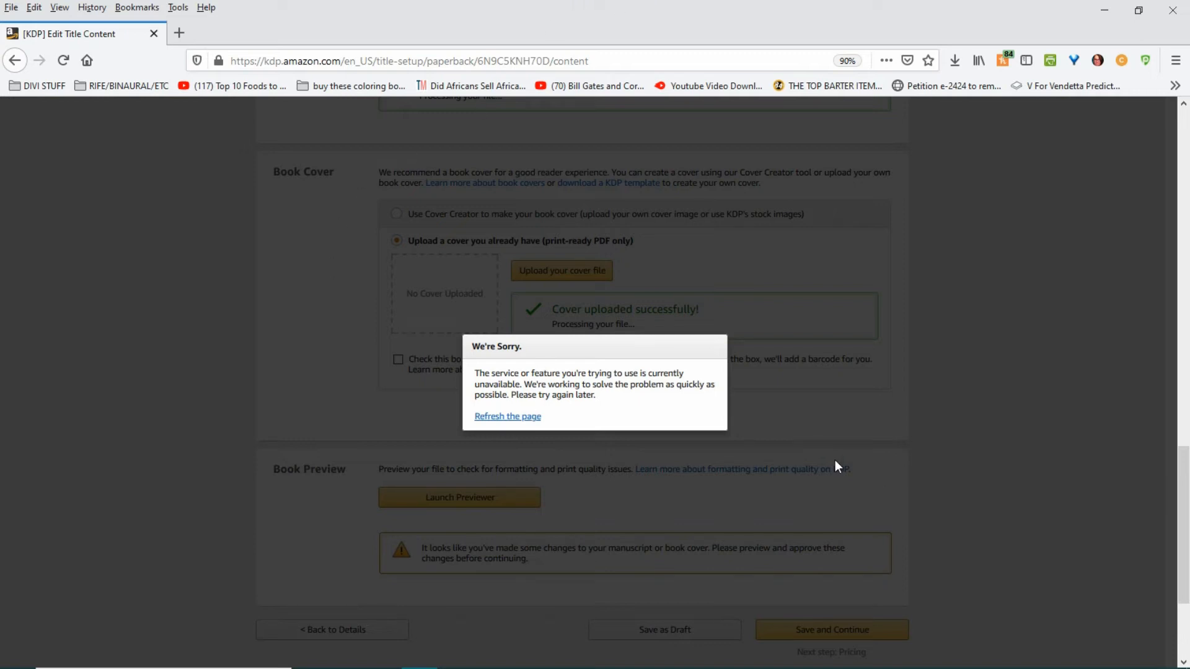
# Refresh the page and sign back in to KDP by filling in the saved account password
pyautogui.click(507, 419)
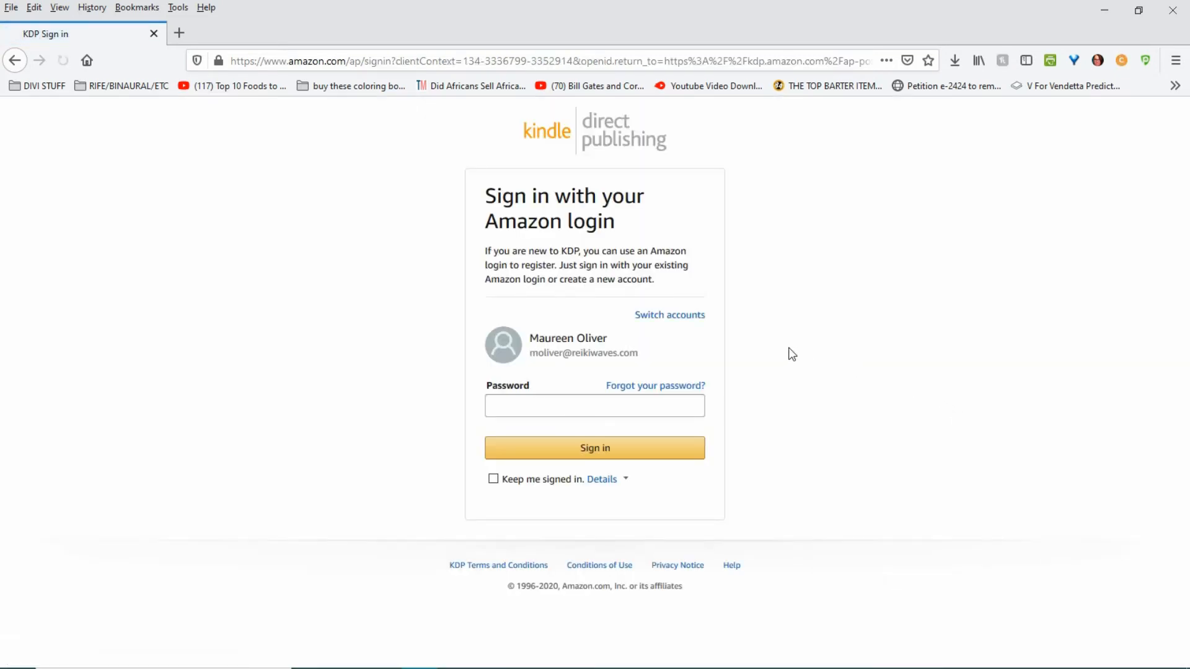
pyautogui.click(603, 403)
pyautogui.click(598, 407)
pyautogui.click(598, 409)
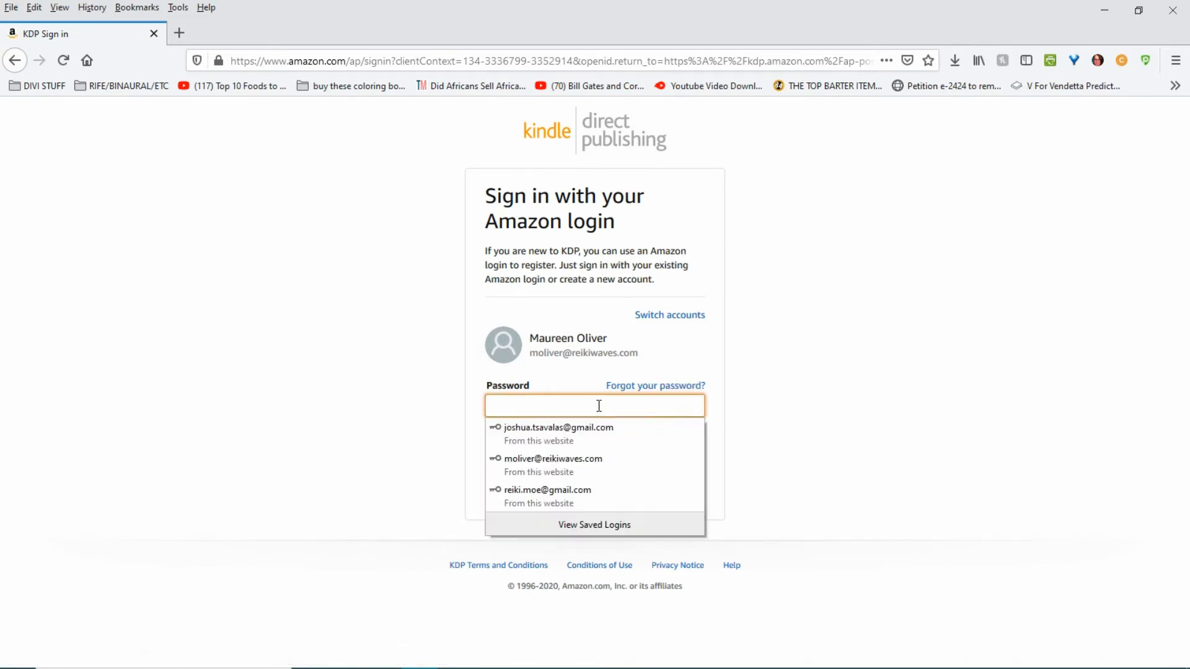
pyautogui.click(543, 458)
pyautogui.click(598, 448)
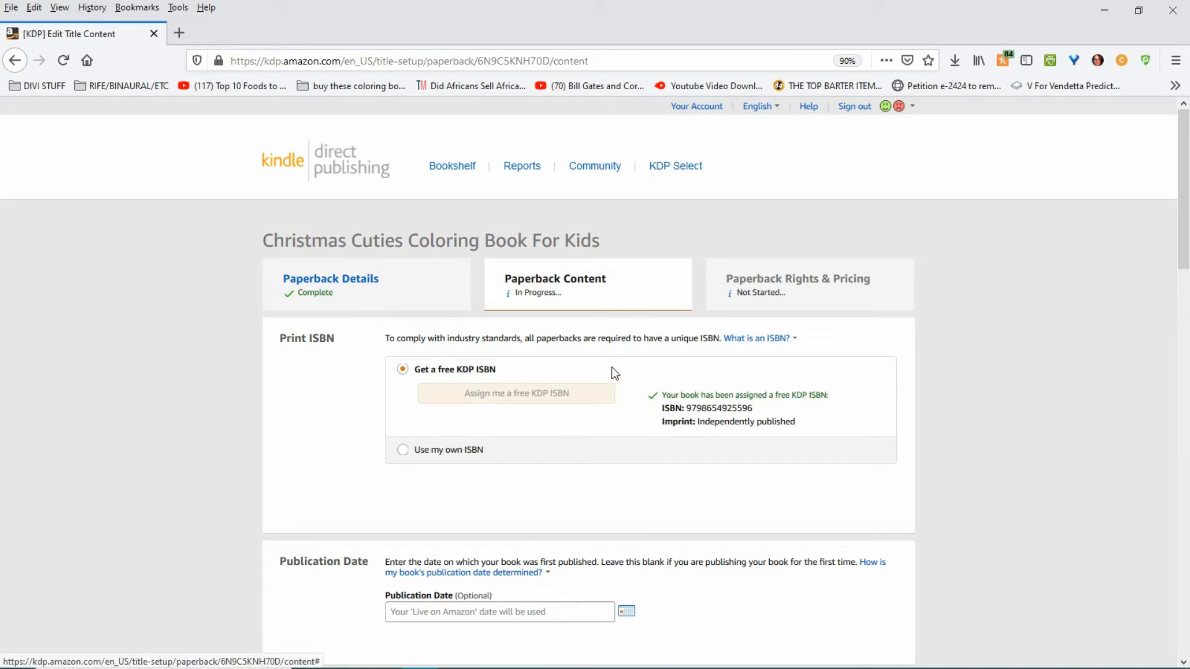
# Relaunch the Print Previewer from the Book Preview section of the paperback content page
pyautogui.scroll(-5, 615, 373)
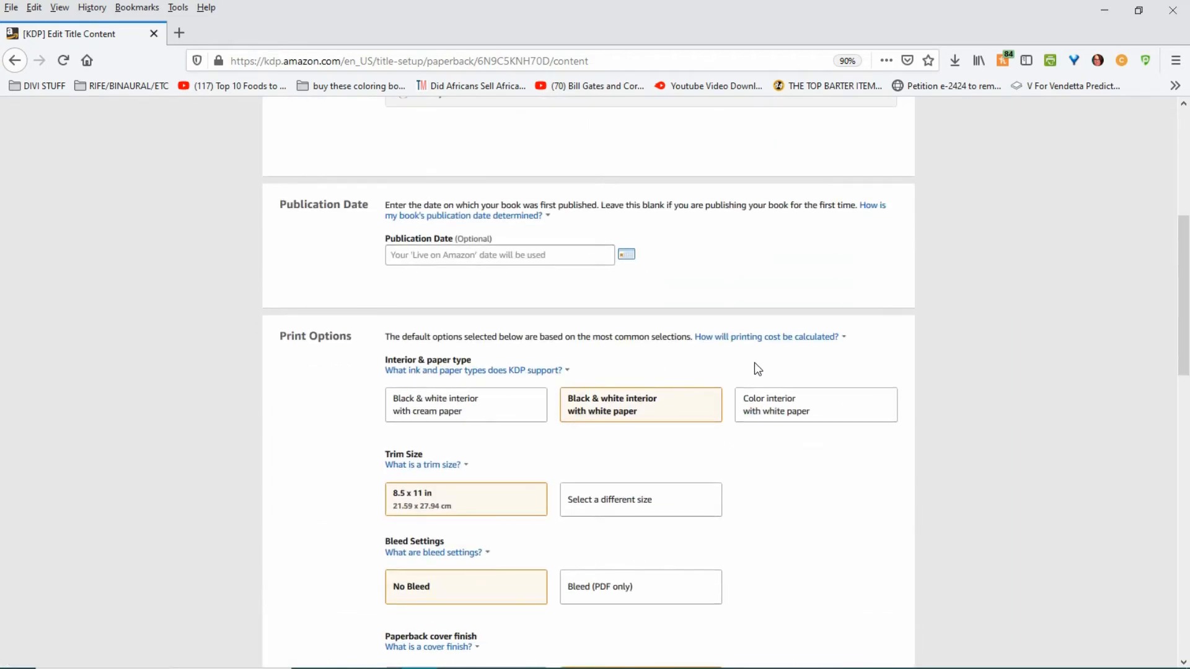
pyautogui.scroll(-8, 755, 365)
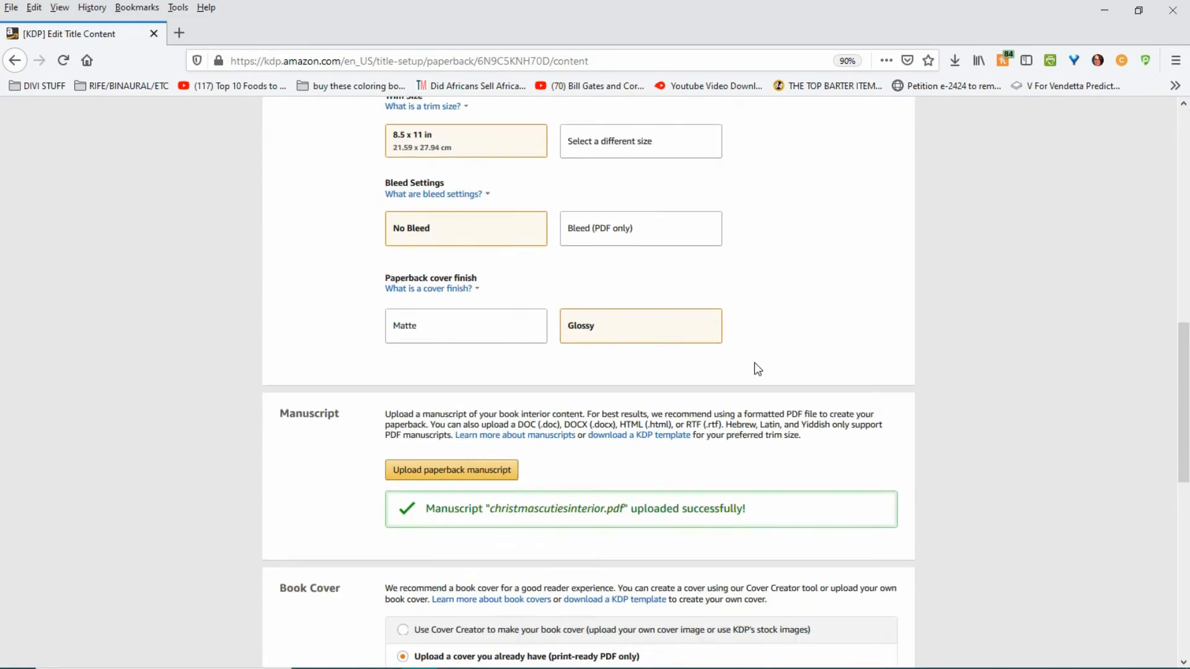
pyautogui.scroll(-3, 755, 363)
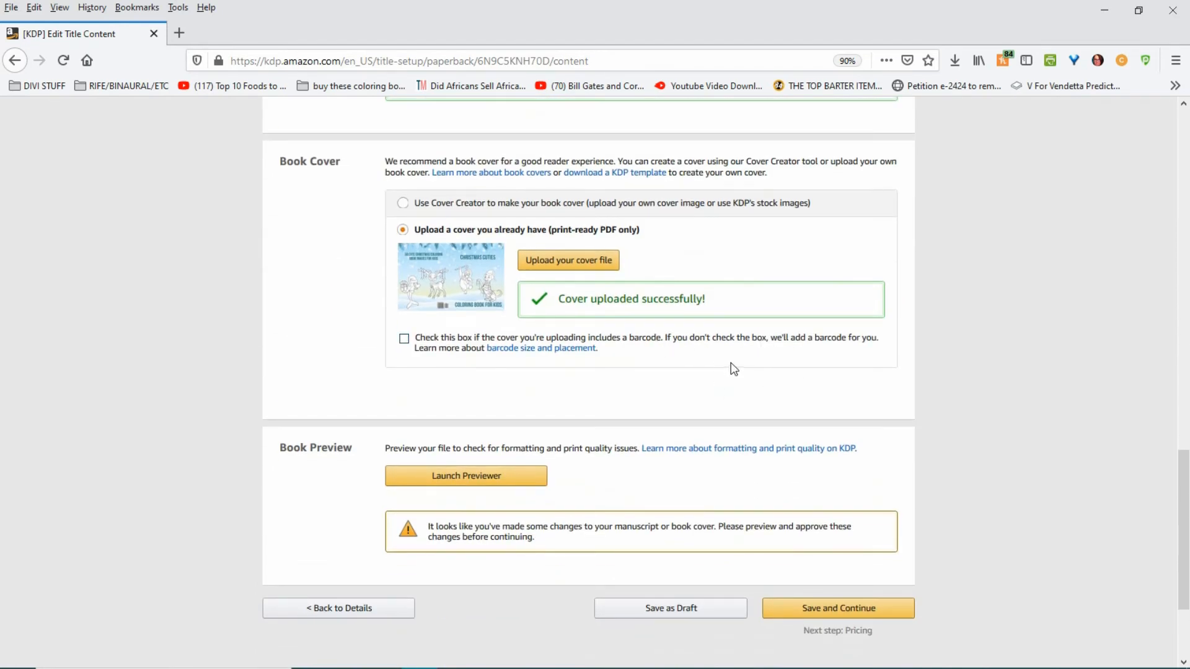
pyautogui.scroll(-1, 734, 369)
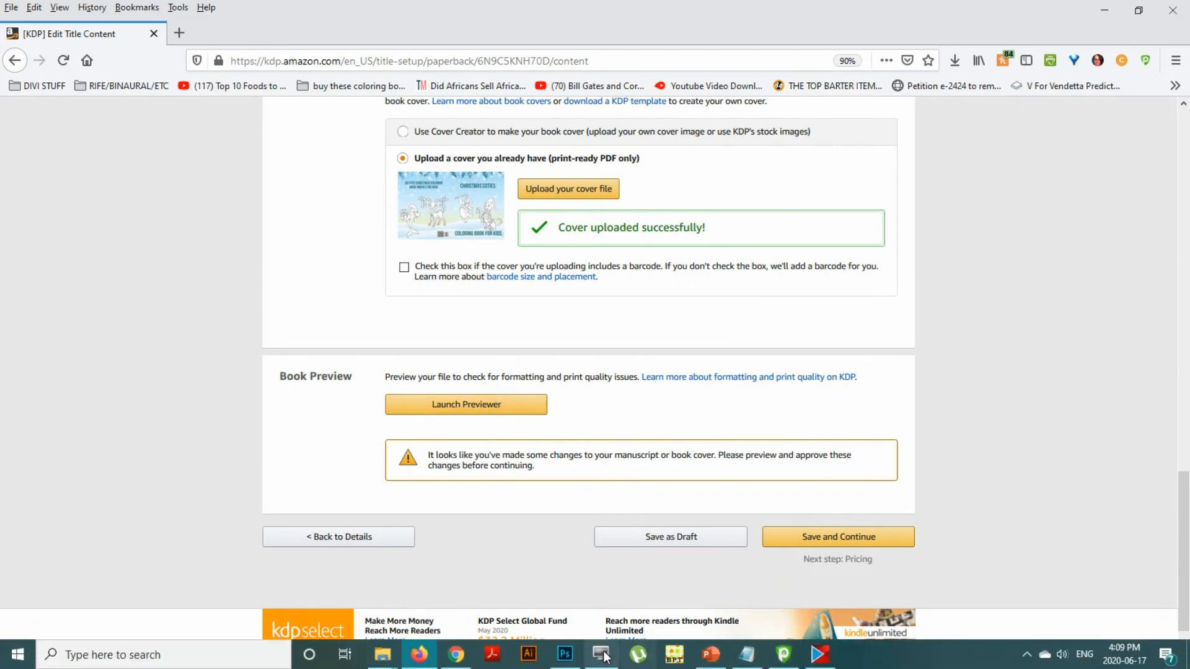
pyautogui.moveTo(606, 656)
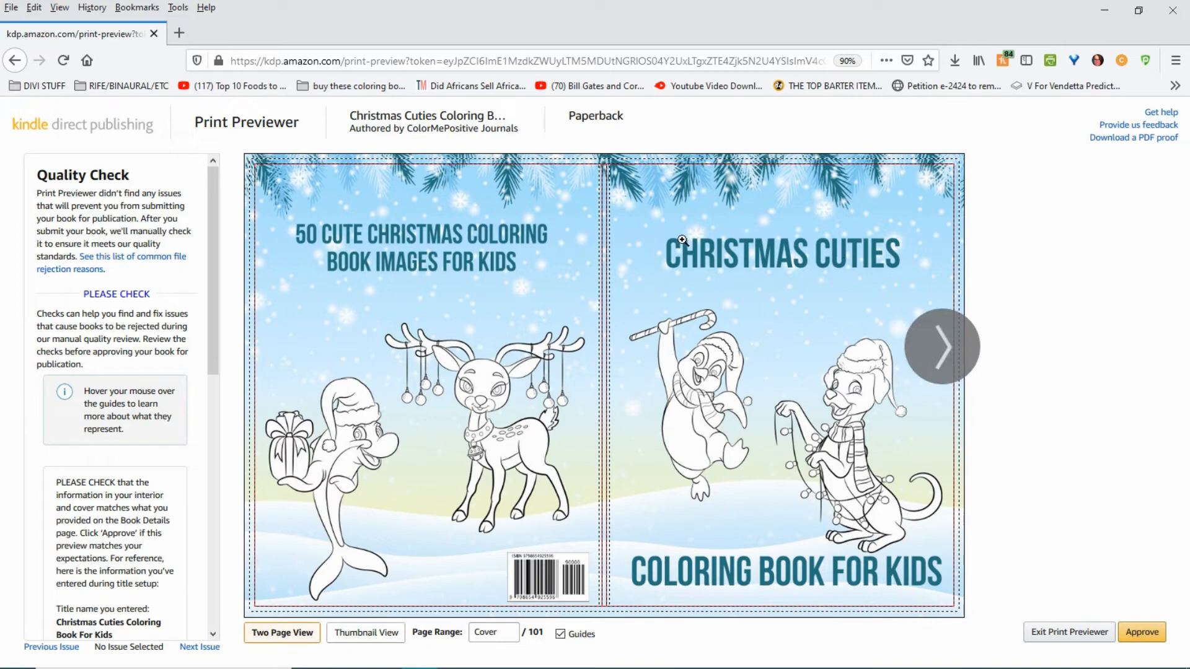
# Read the Quality Check notes in the Print Previewer and page forward from the cover through the first interior spreads
pyautogui.moveTo(768, 662)
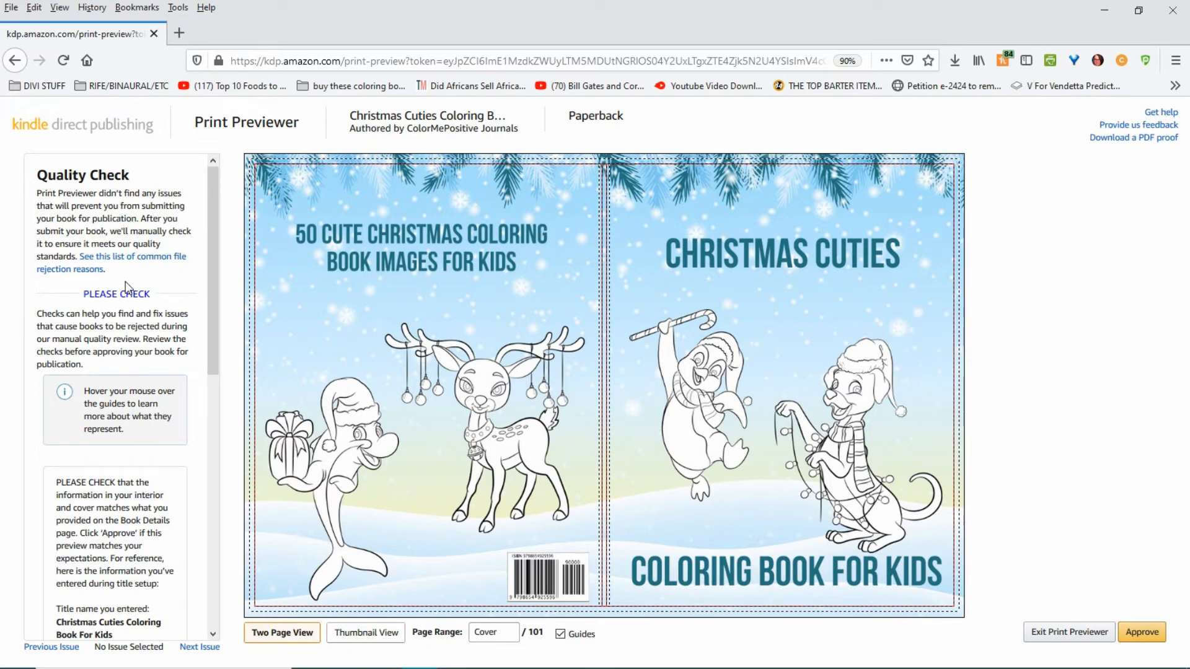
pyautogui.scroll(-4, 112, 309)
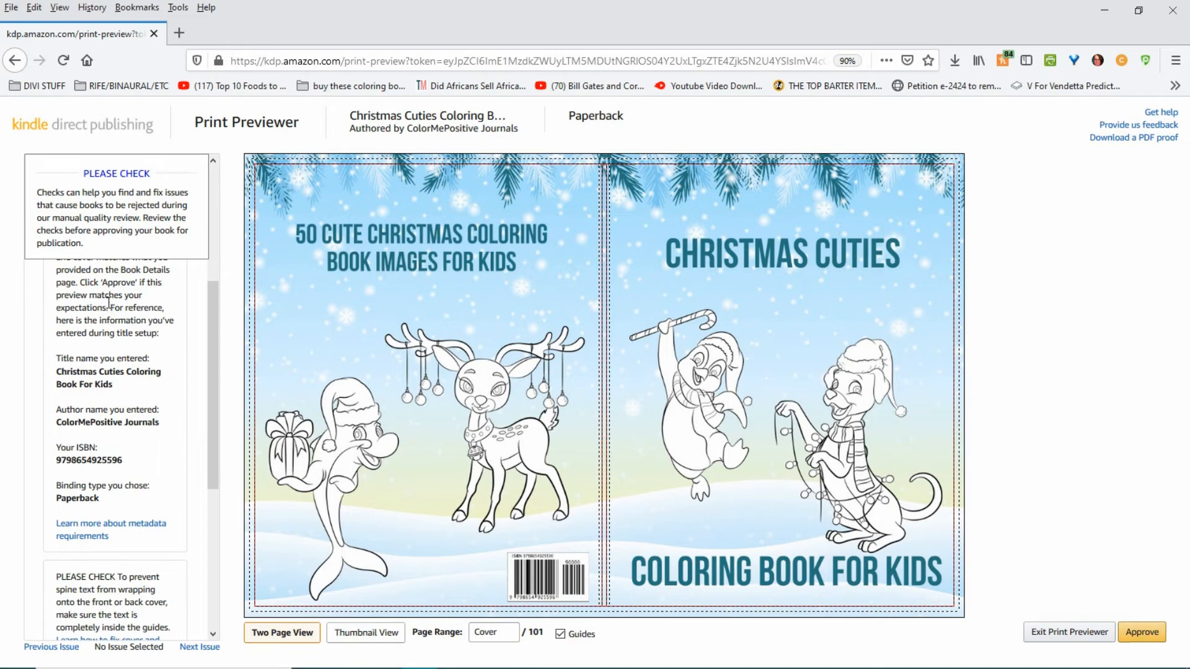
pyautogui.scroll(3, 109, 308)
pyautogui.scroll(1, 100, 283)
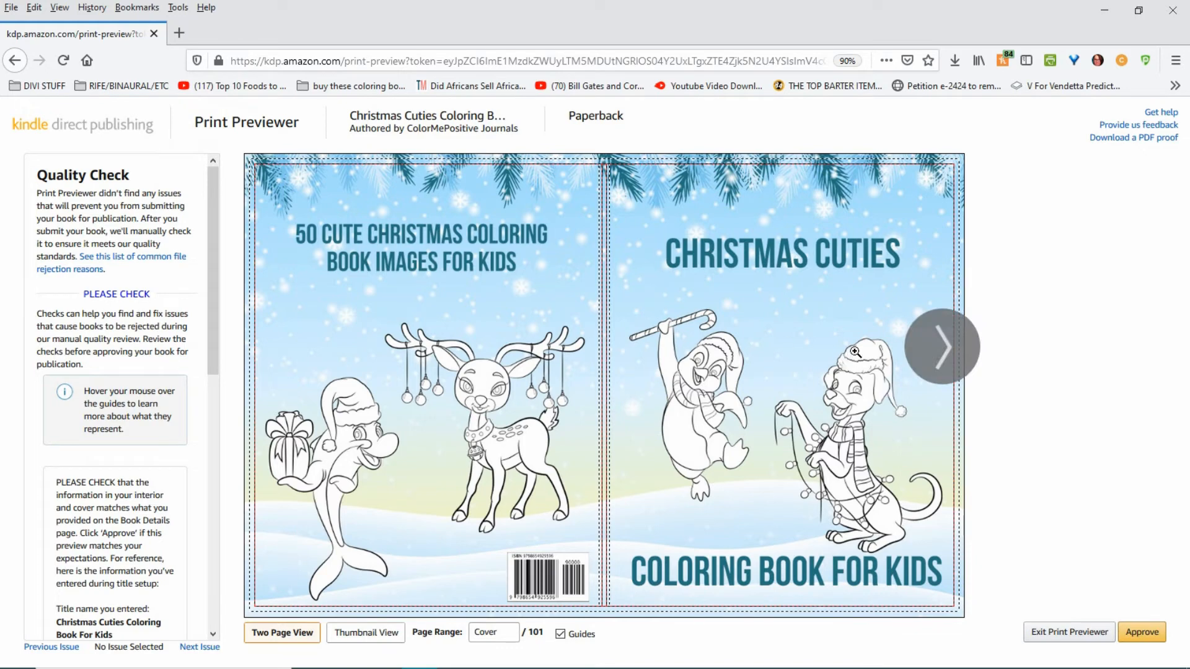
pyautogui.click(944, 352)
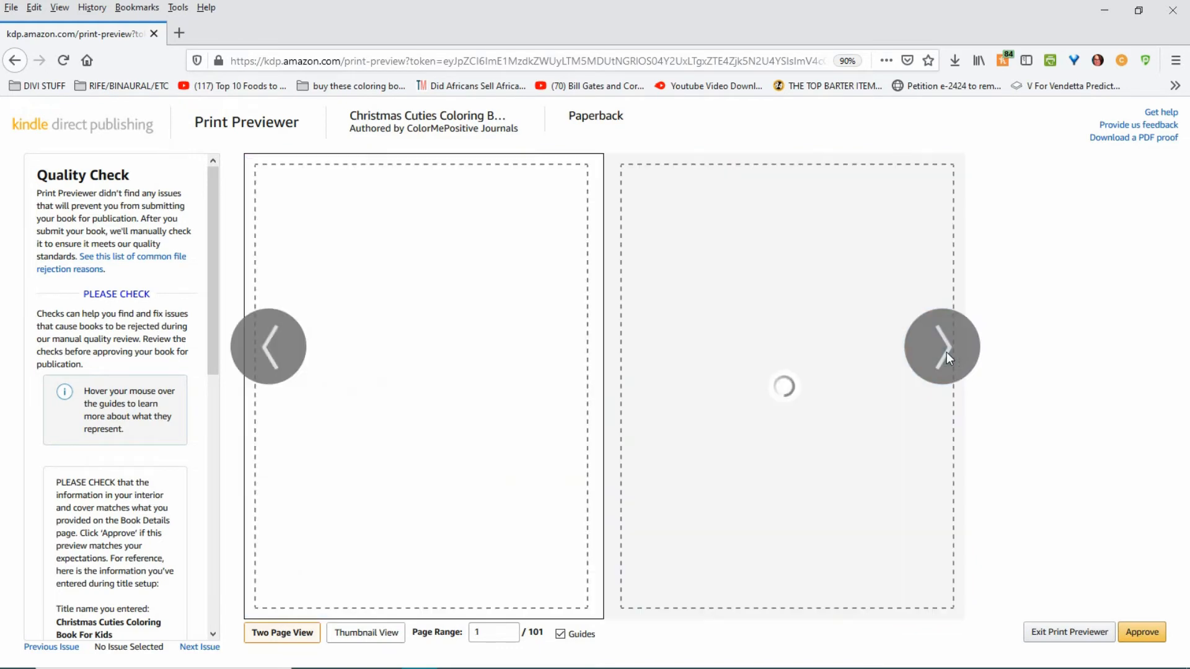
pyautogui.click(946, 352)
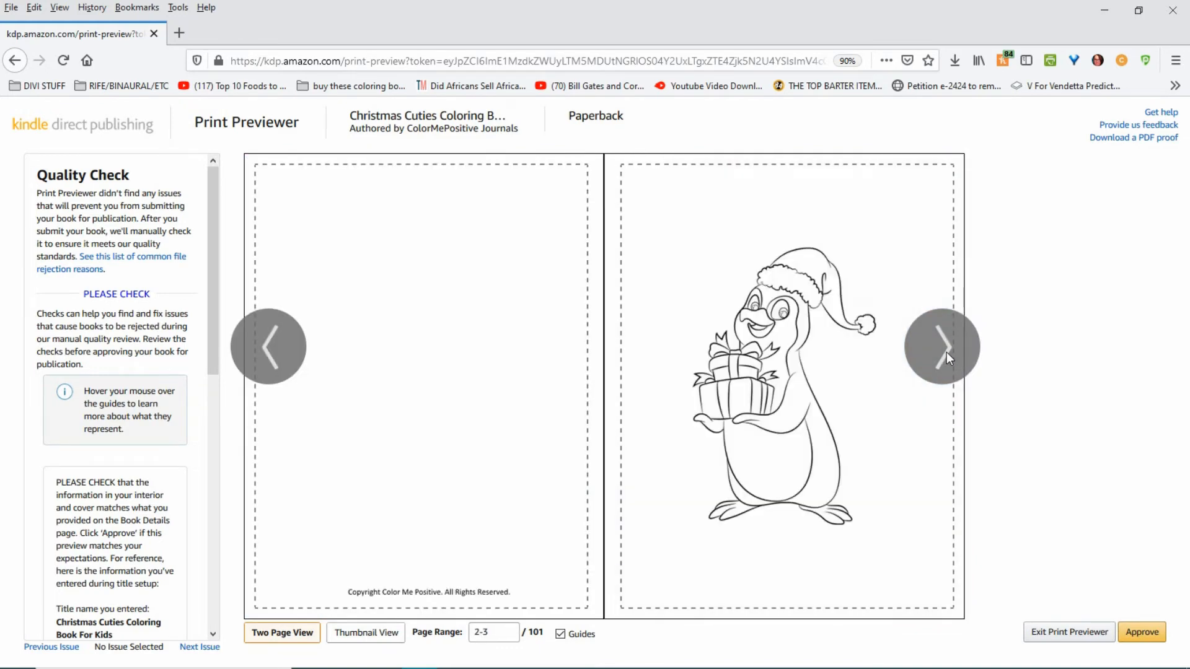
pyautogui.click(946, 352)
pyautogui.click(946, 352)
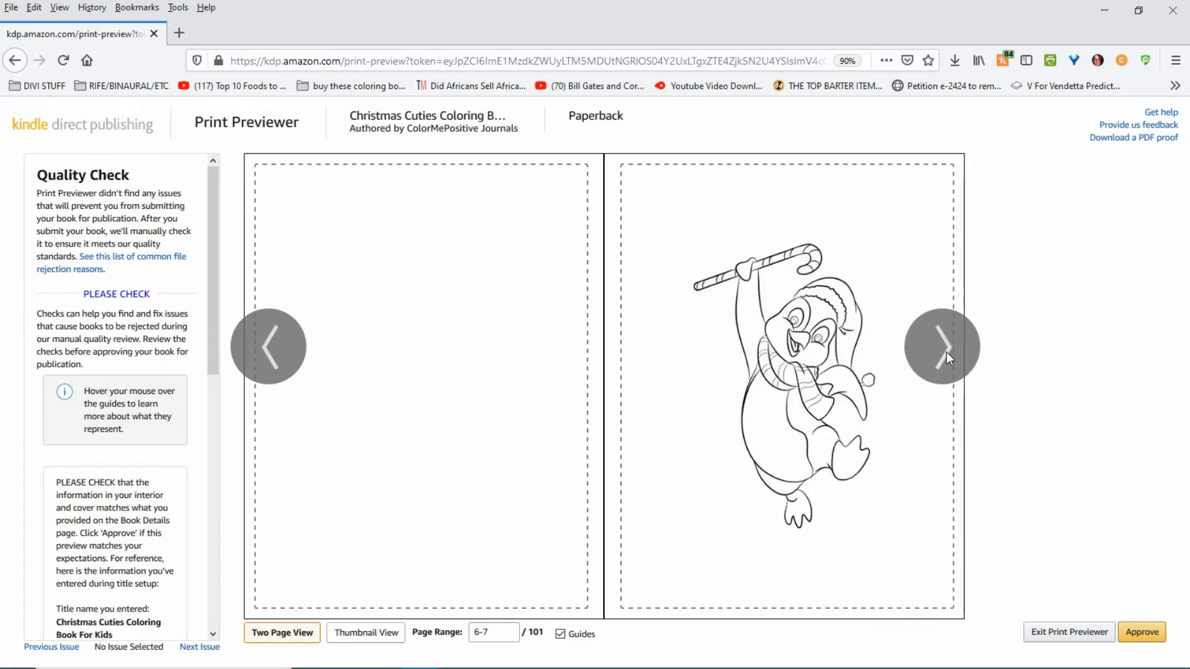
pyautogui.click(946, 352)
pyautogui.click(947, 349)
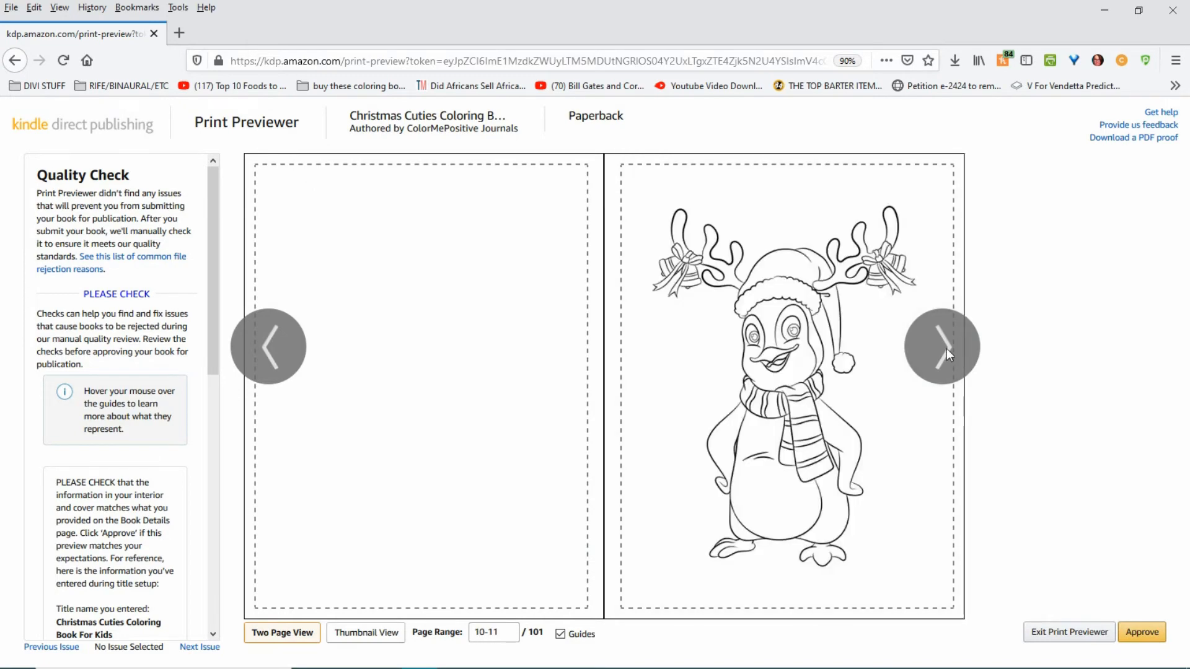
pyautogui.click(947, 349)
# Page back through the interior spreads to the cover and examine the cover layout against the guides
pyautogui.click(270, 352)
pyautogui.click(270, 352)
pyautogui.click(270, 351)
pyautogui.click(270, 351)
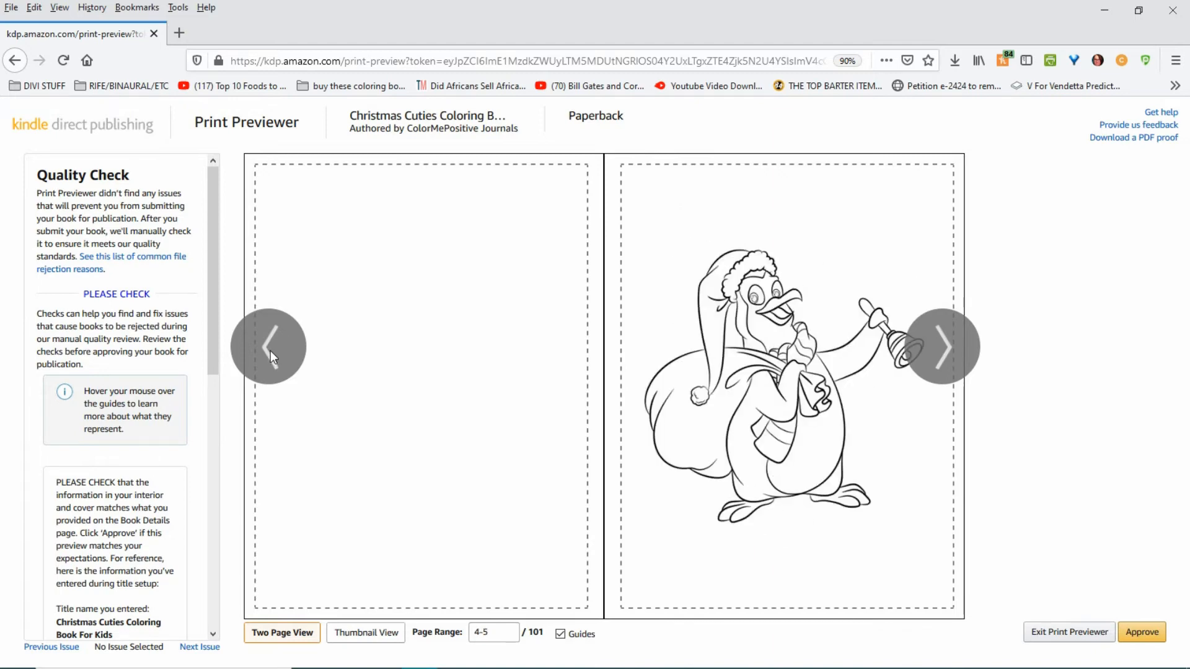
pyautogui.click(270, 349)
pyautogui.click(271, 346)
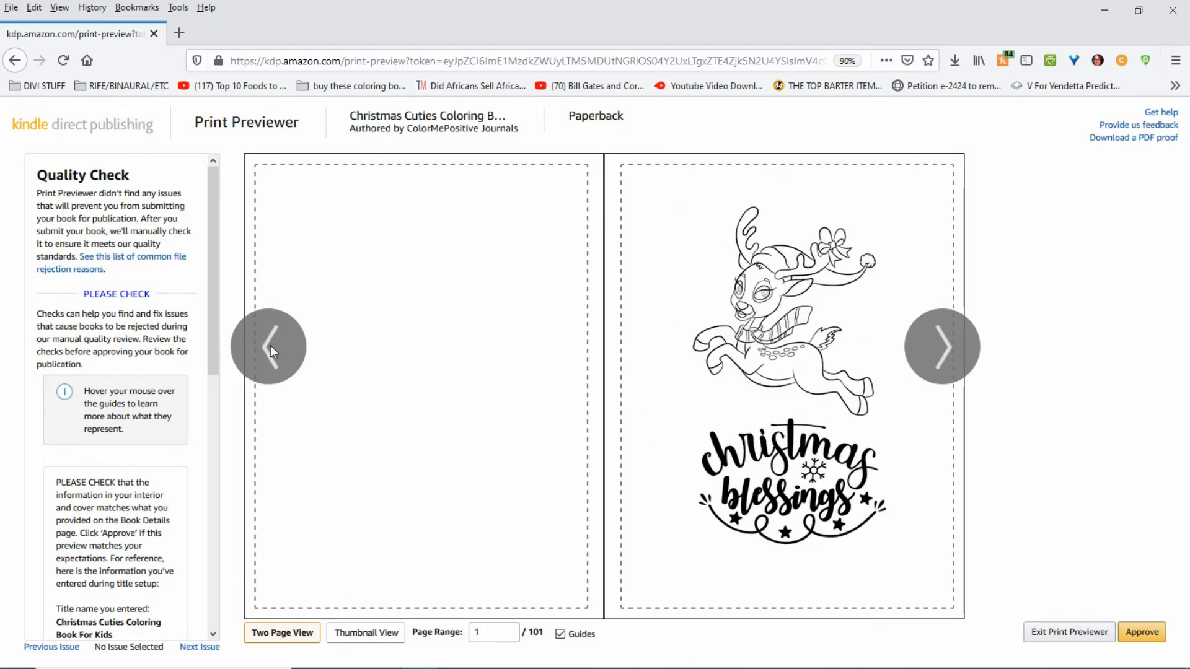
pyautogui.click(270, 345)
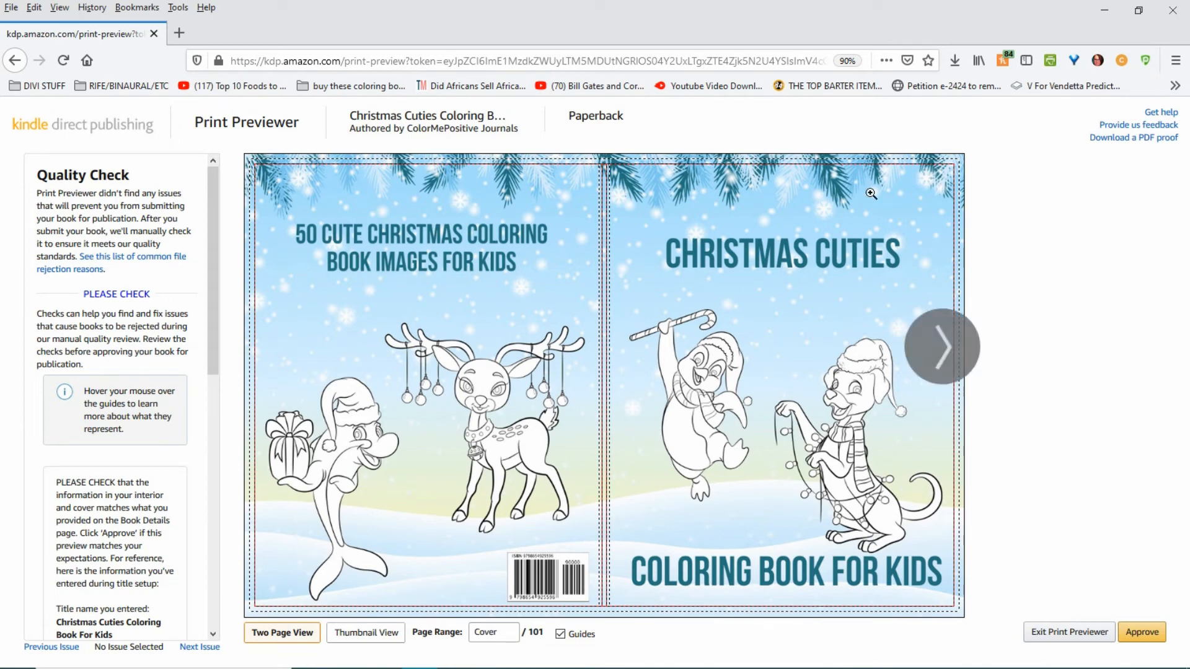
pyautogui.moveTo(871, 194)
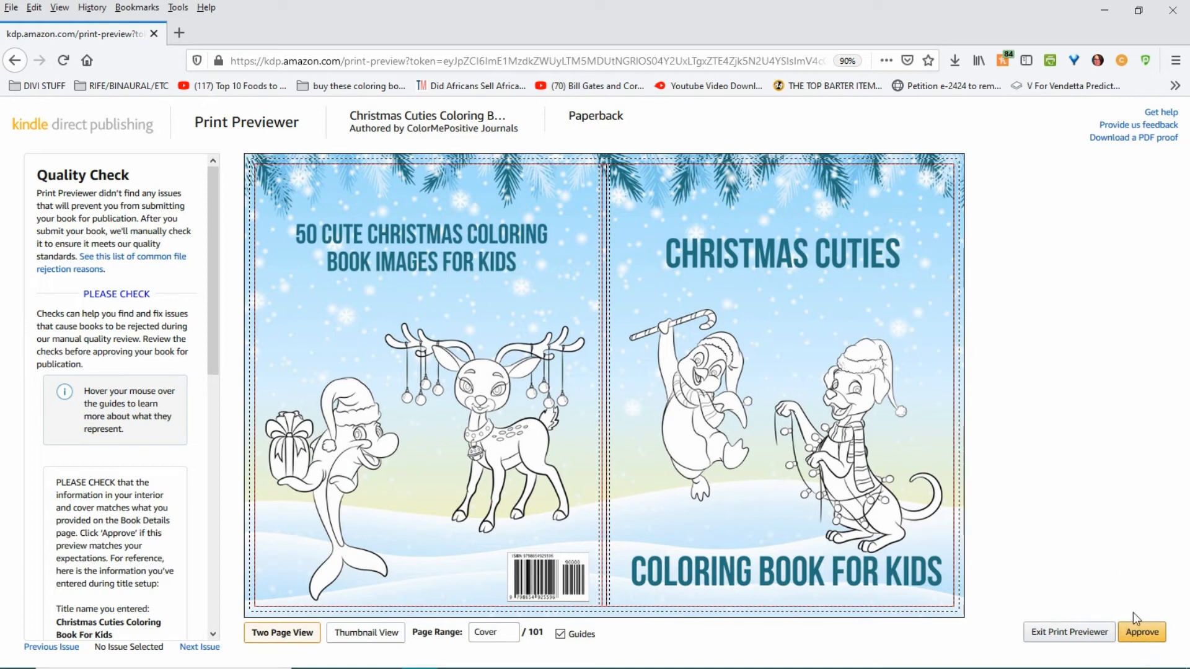
# Approve the print preview, then save the paperback content and continue to the Rights & Pricing stage
pyautogui.click(1142, 634)
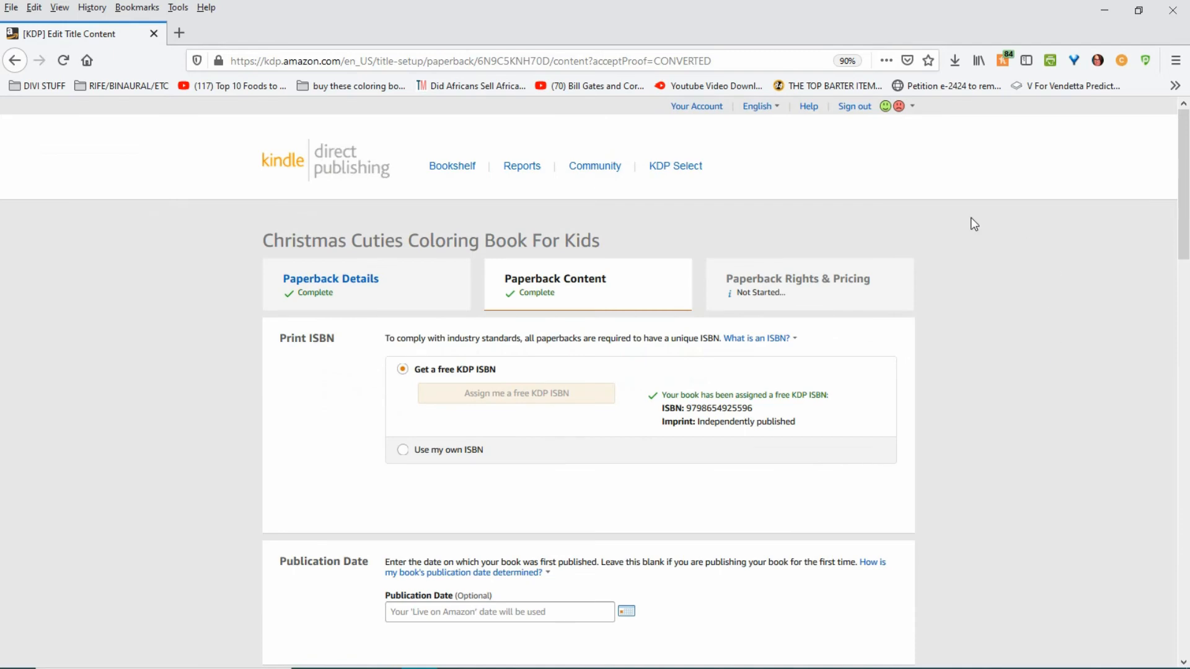
pyautogui.scroll(-5, 904, 400)
pyautogui.scroll(-15, 902, 396)
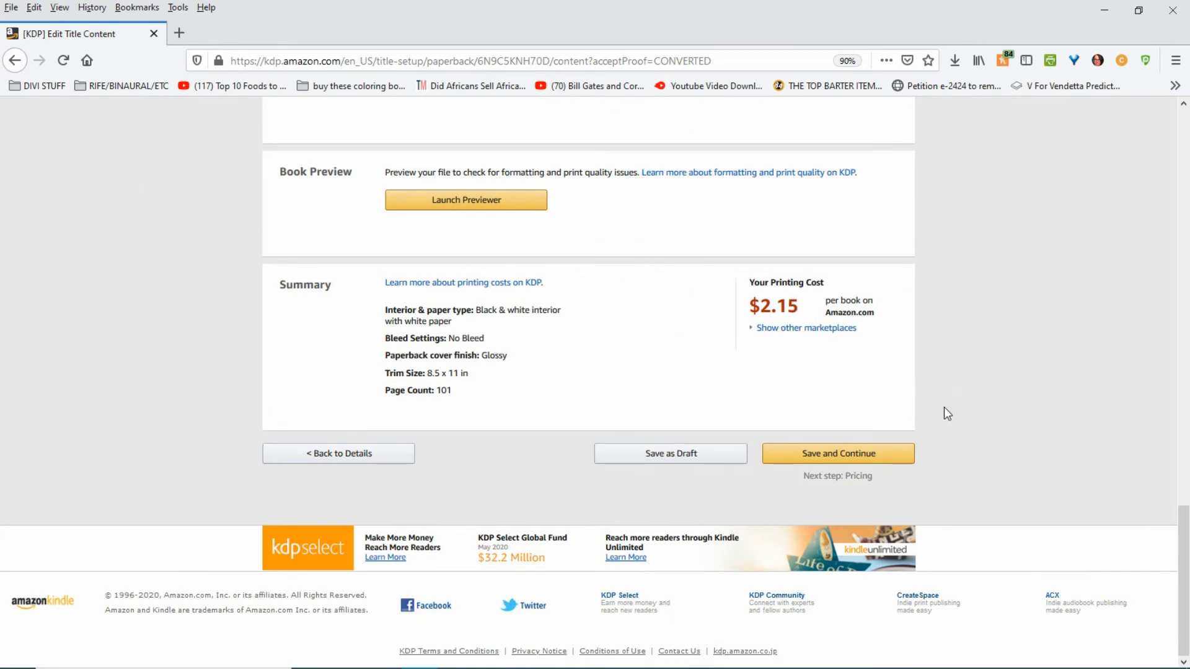
pyautogui.click(848, 459)
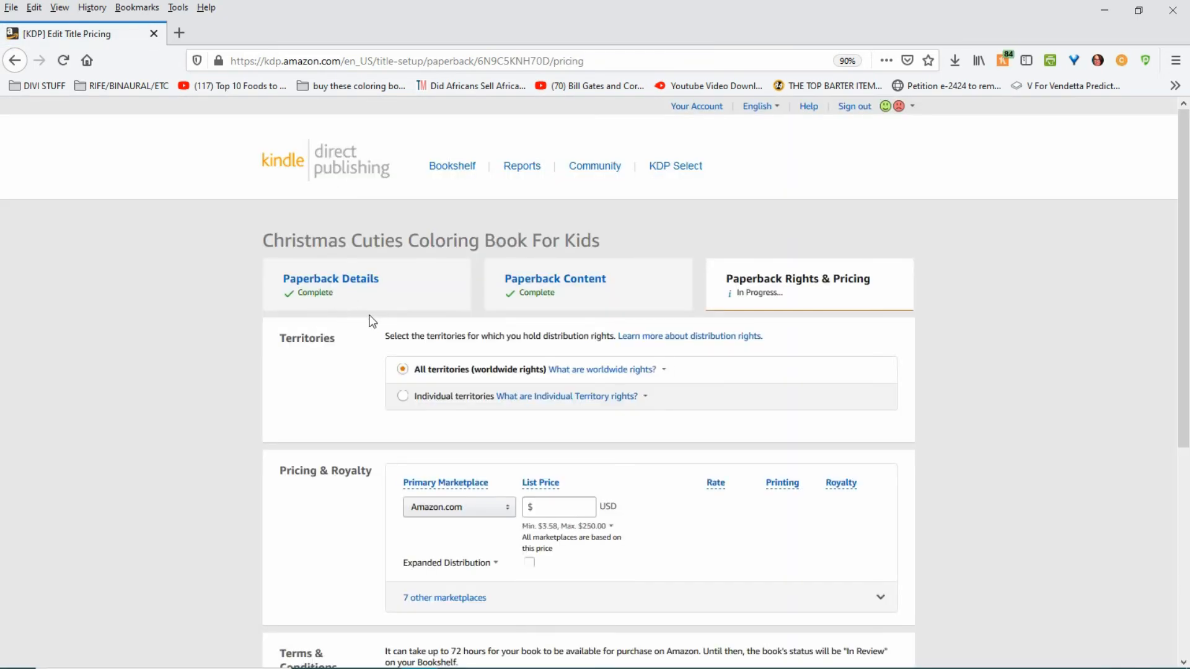
# Set the Amazon.com list price to 6.99 USD and enable Expanded Distribution for the paperback
pyautogui.scroll(-2, 367, 314)
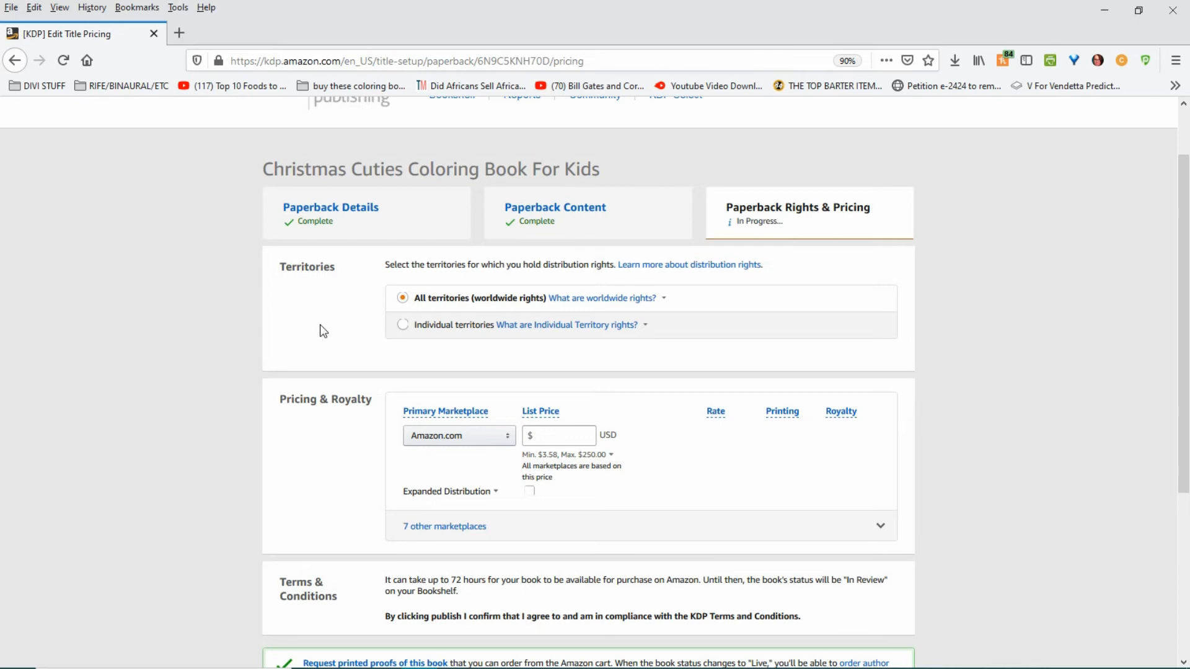
pyautogui.scroll(-2, 315, 328)
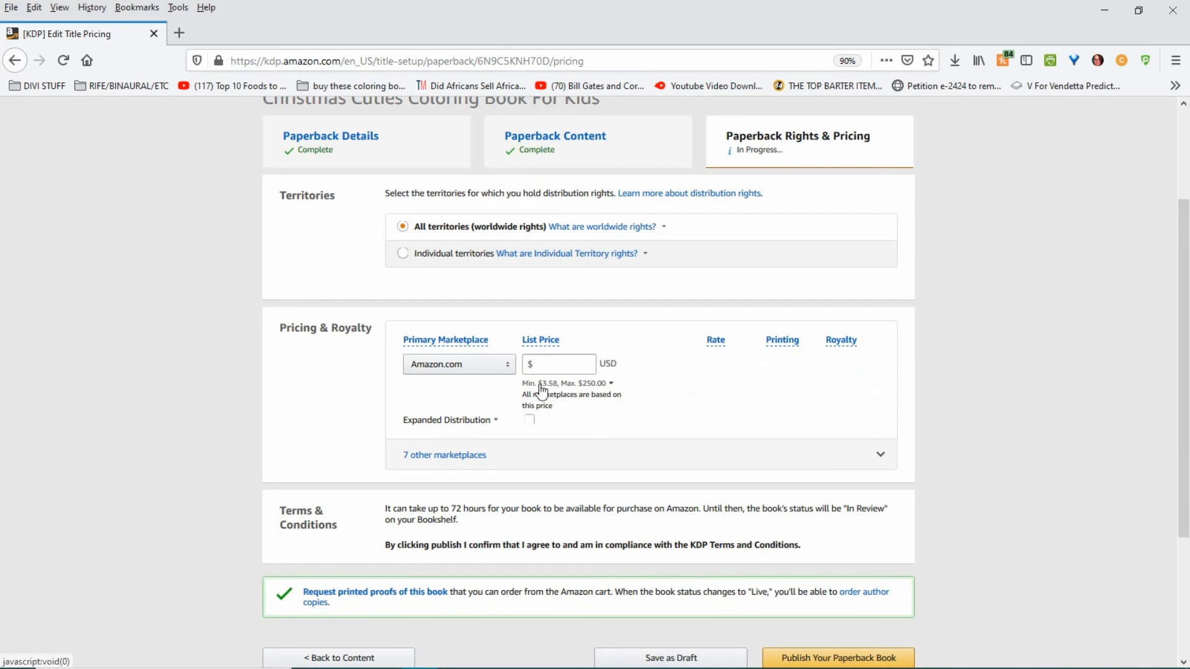
pyautogui.click(541, 385)
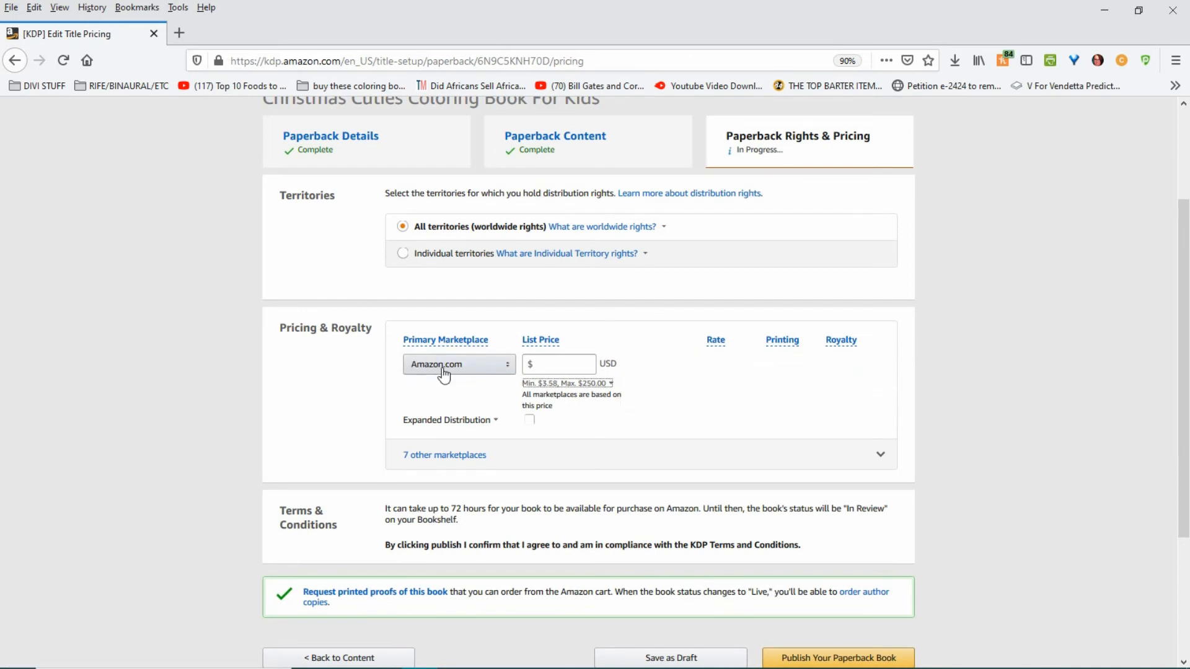
pyautogui.click(558, 367)
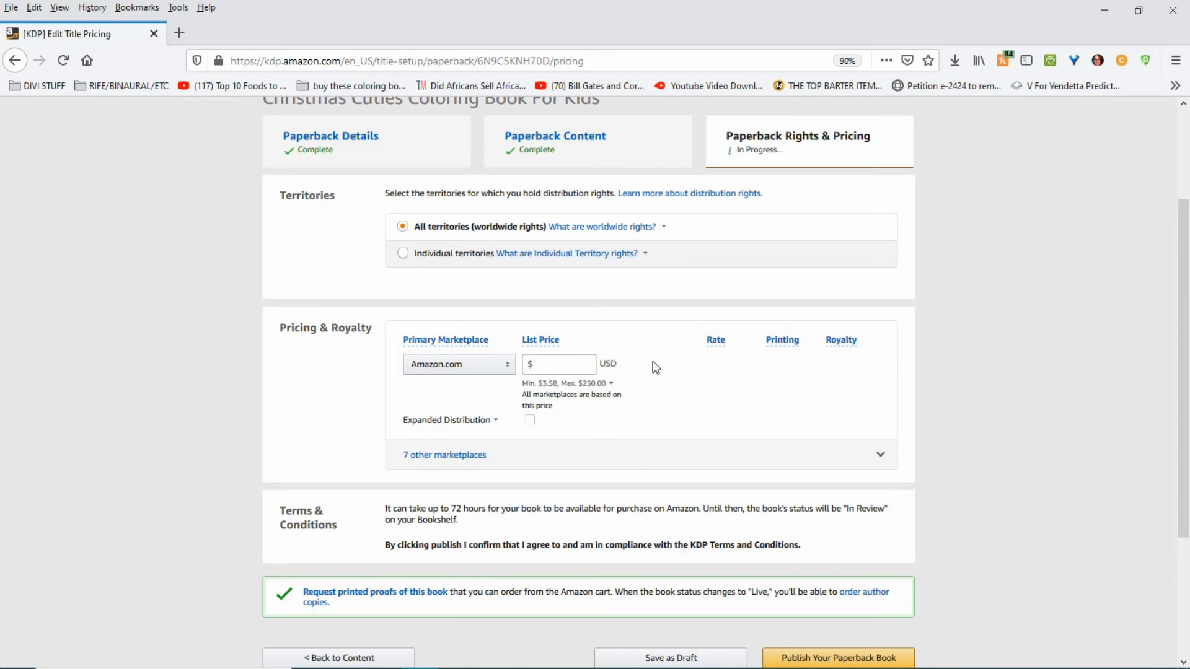
pyautogui.click(572, 369)
pyautogui.write('6.99')
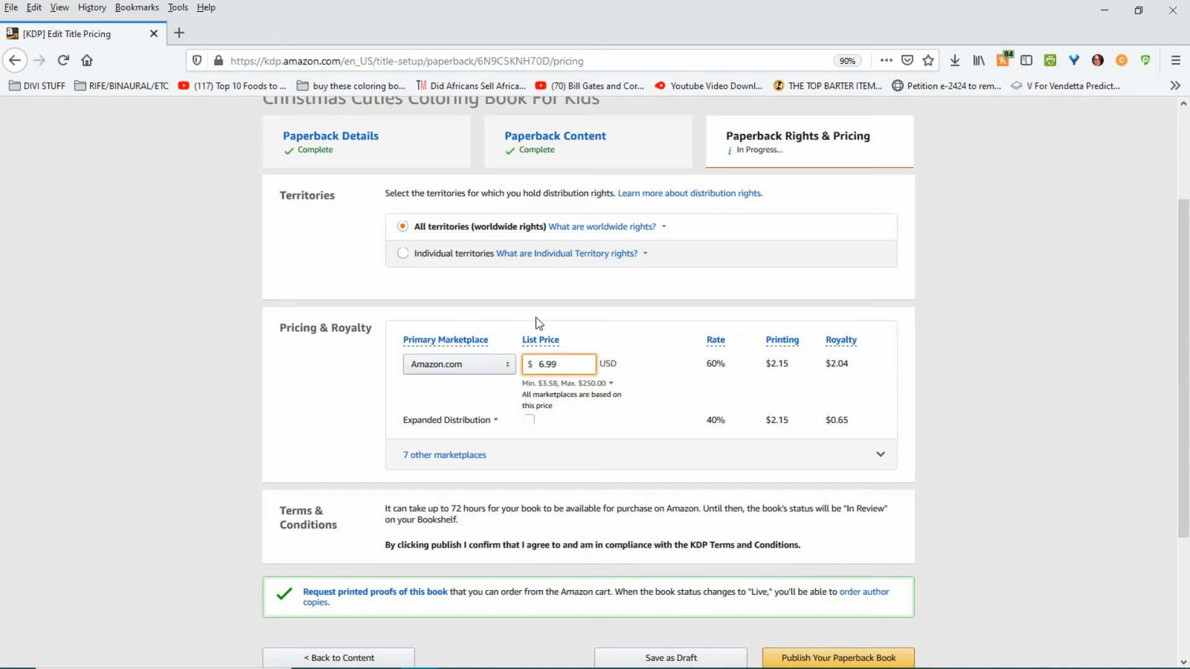
pyautogui.click(530, 420)
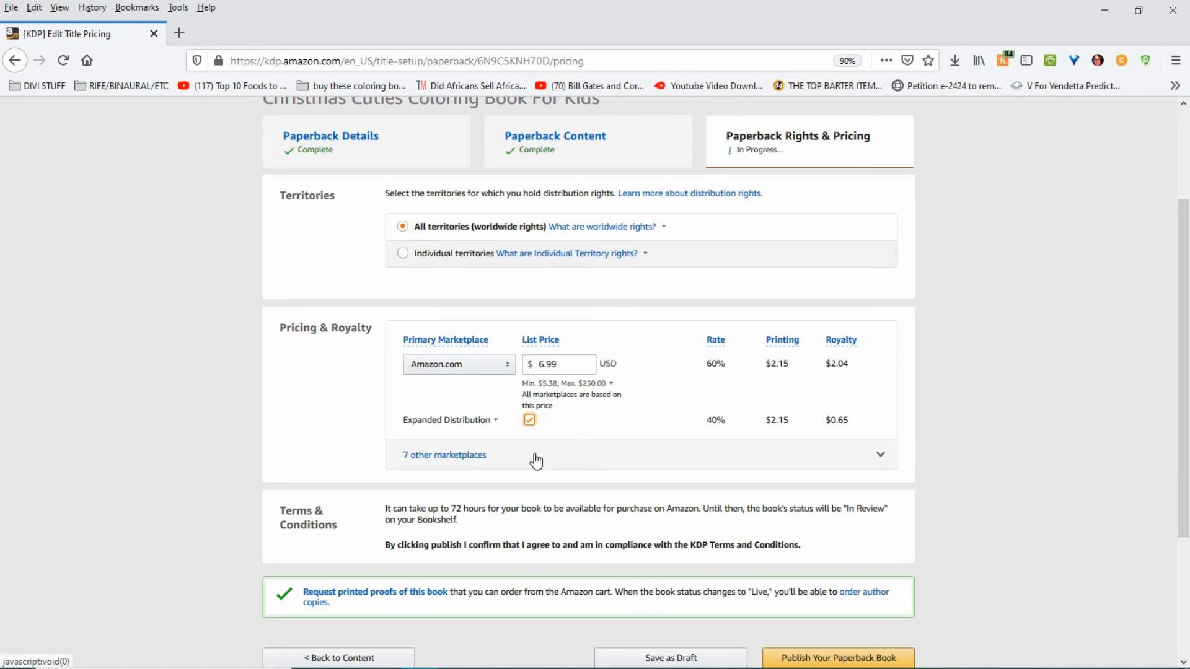
# Save the paperback's rights and pricing as a draft and return to the Bookshelf
pyautogui.scroll(-4, 534, 462)
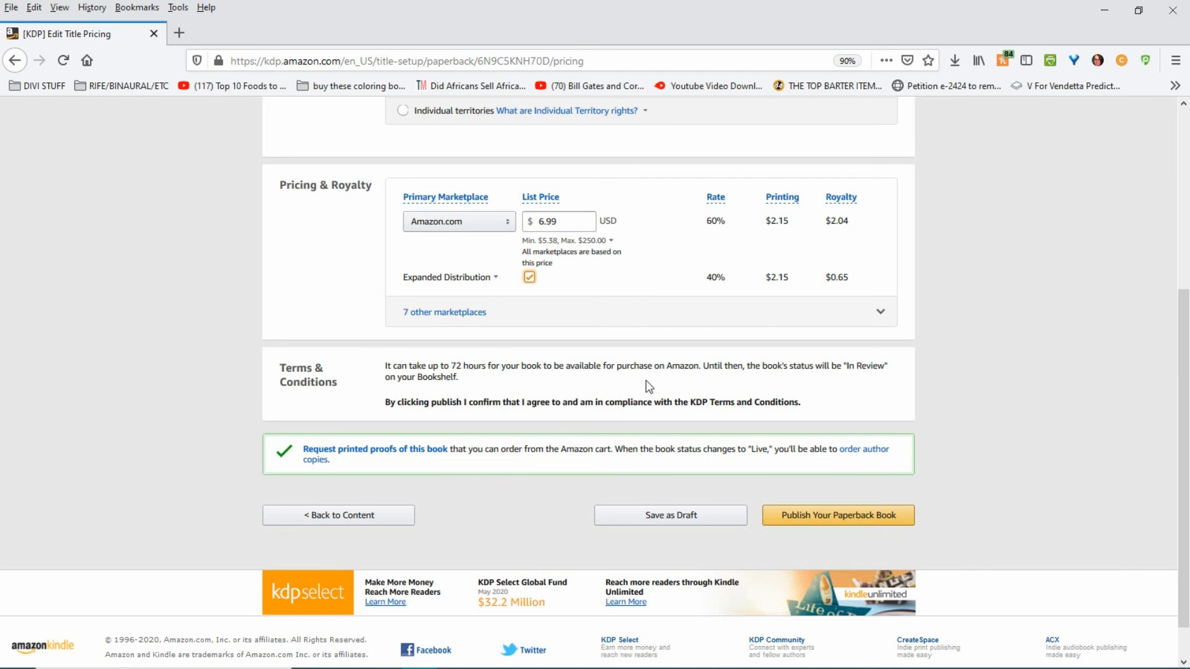
pyautogui.click(665, 524)
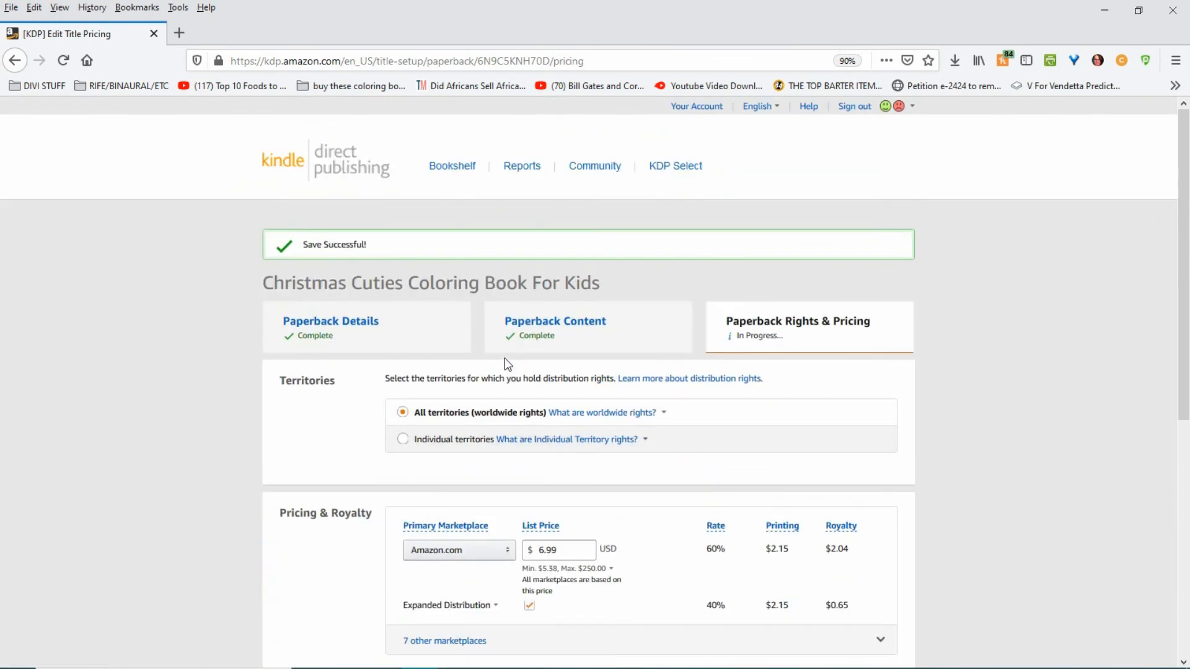
pyautogui.click(452, 166)
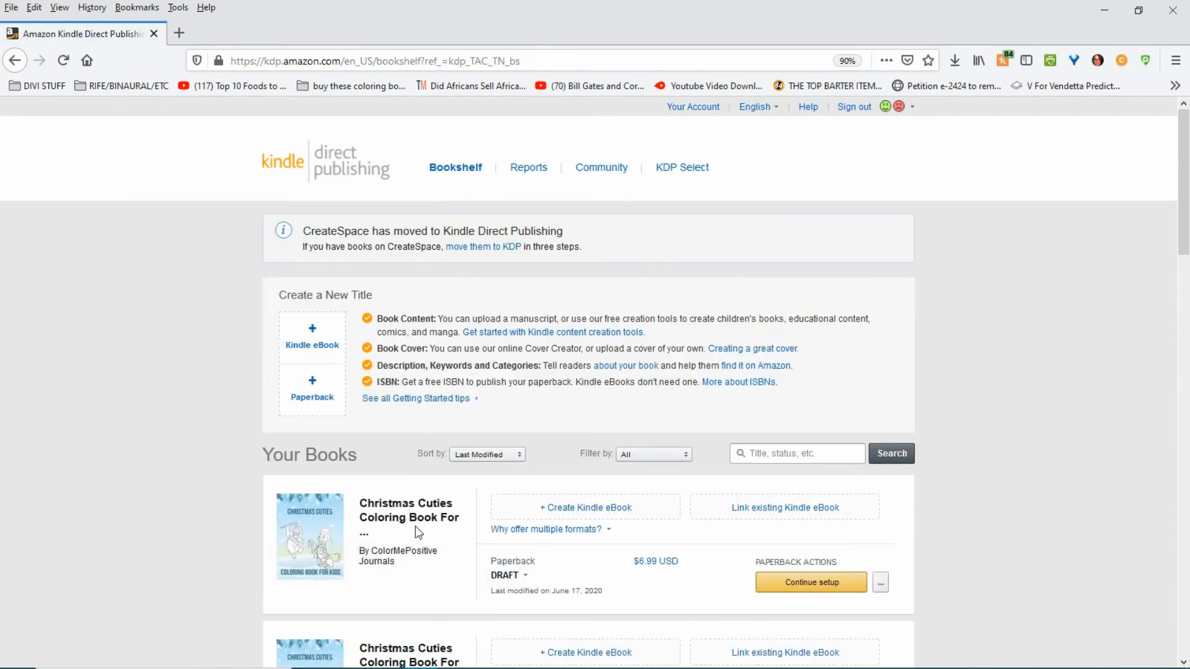
# Open the US Amazon listing of the live Christmas Cuties Coloring Book For Kids paperback and look through its product page
pyautogui.scroll(-3, 427, 510)
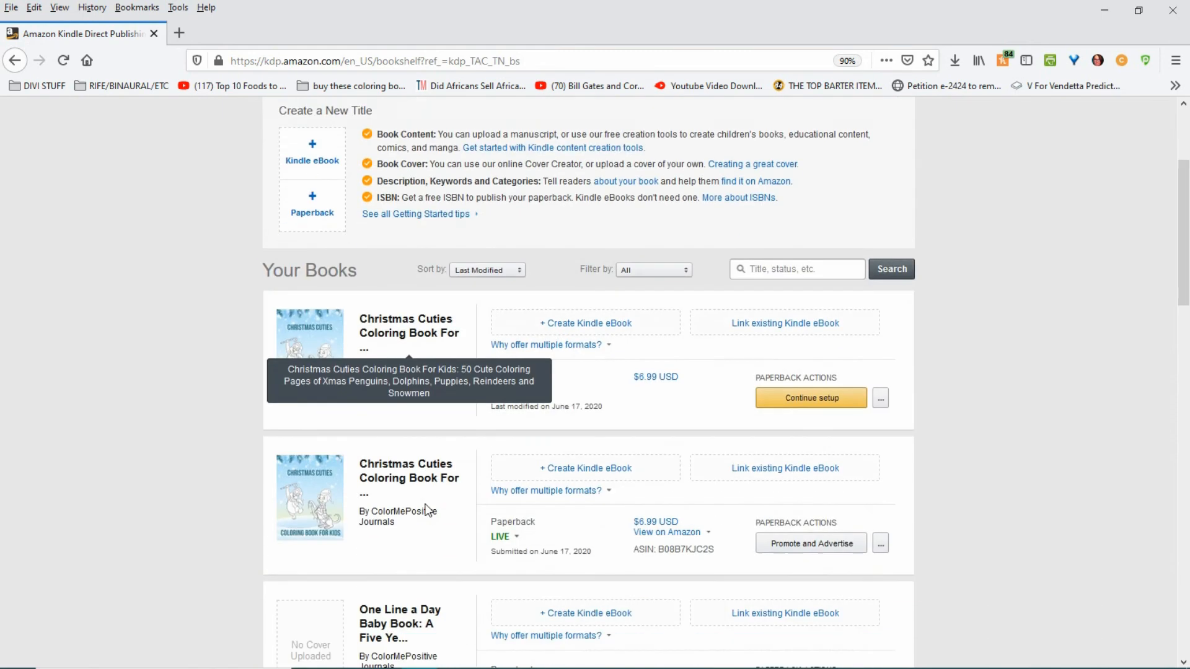
pyautogui.scroll(-1, 427, 509)
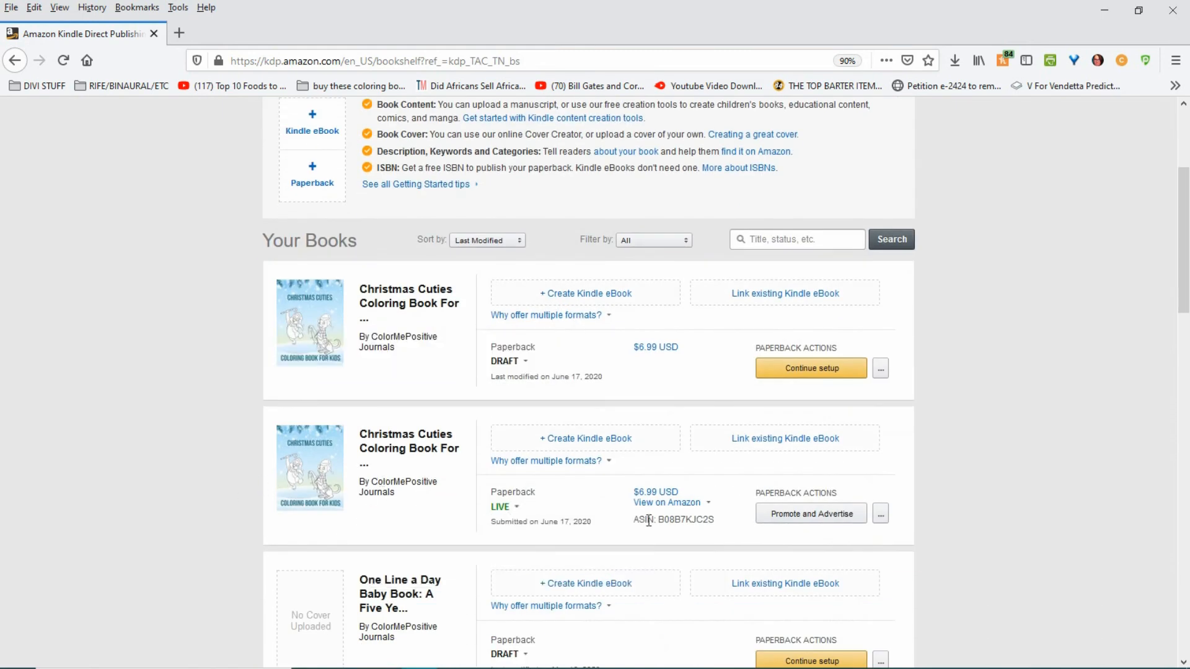
pyautogui.moveTo(651, 505)
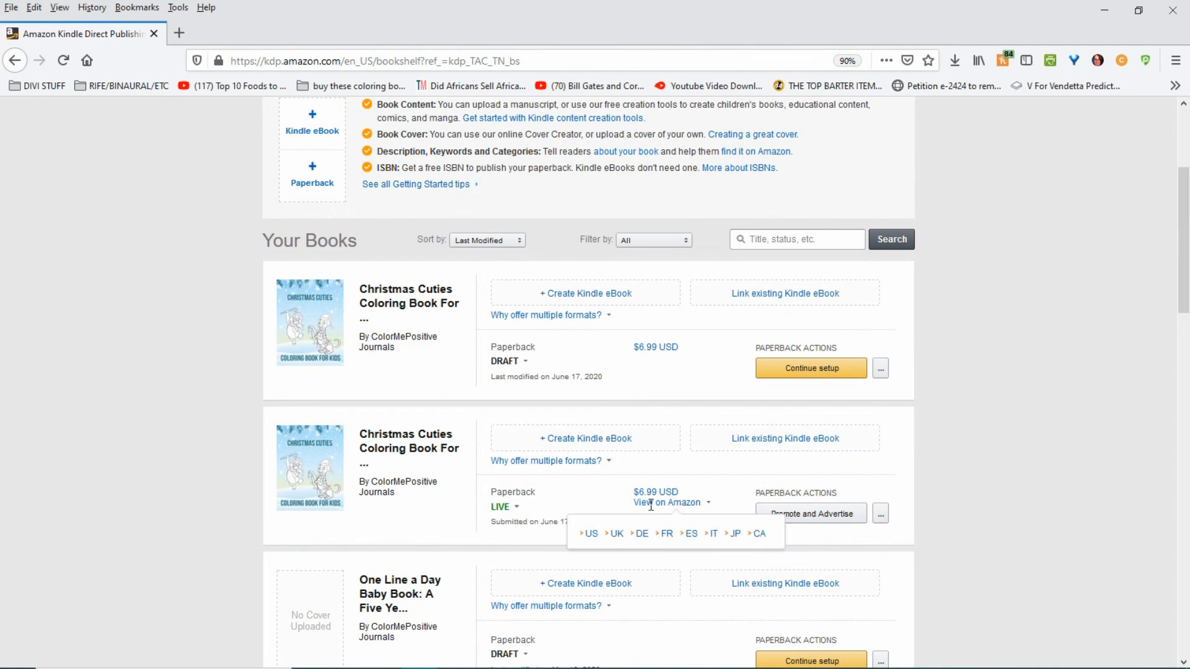
pyautogui.click(588, 534)
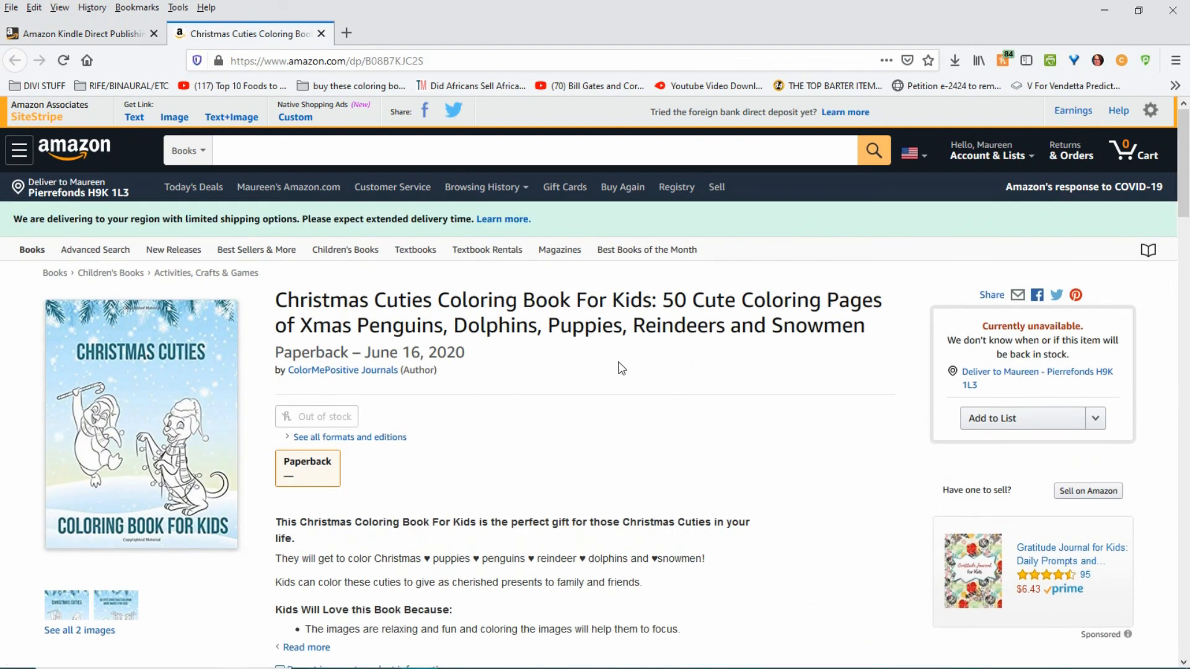
pyautogui.scroll(-1, 621, 368)
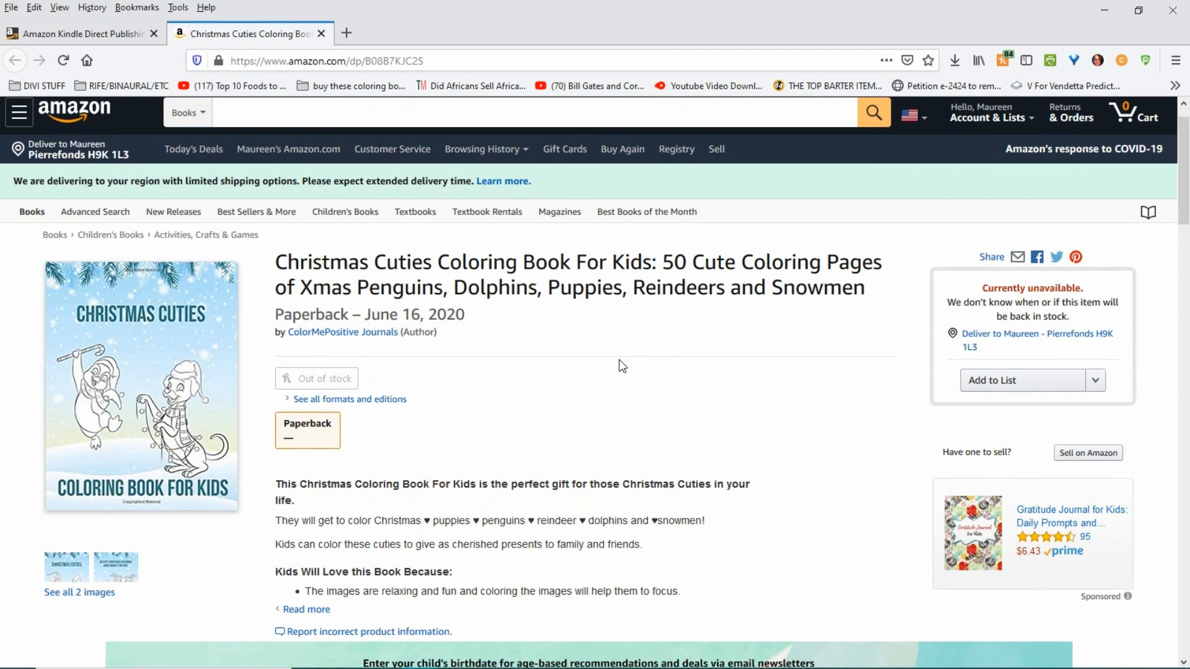
pyautogui.scroll(-10, 613, 341)
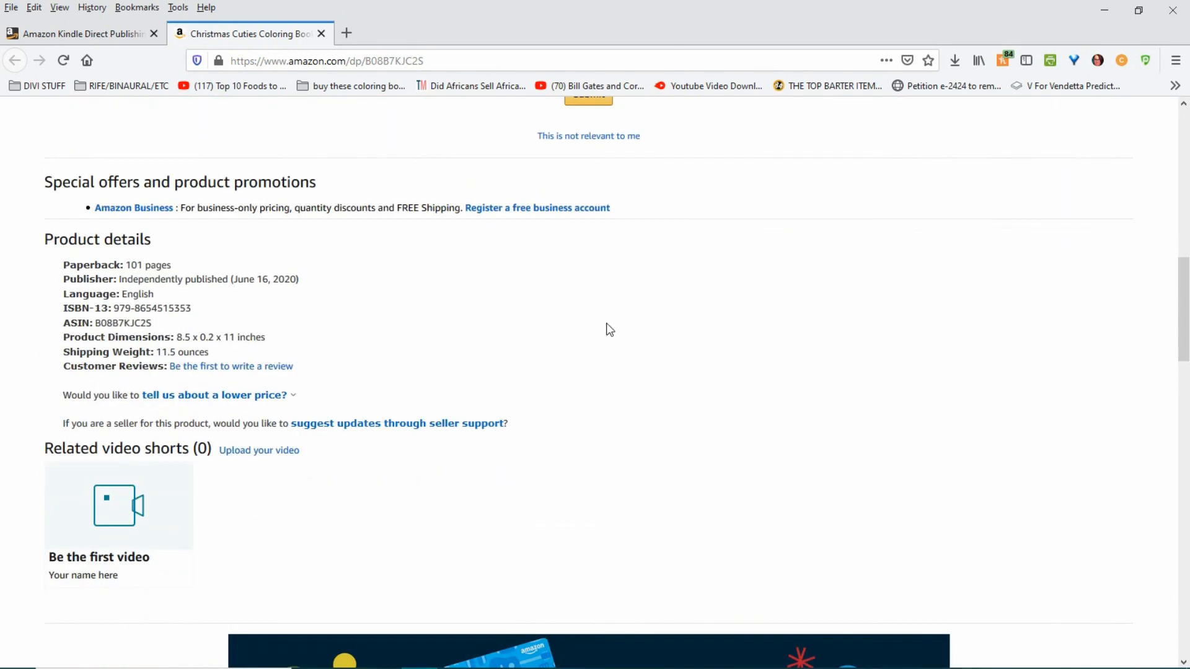
pyautogui.scroll(-10, 608, 326)
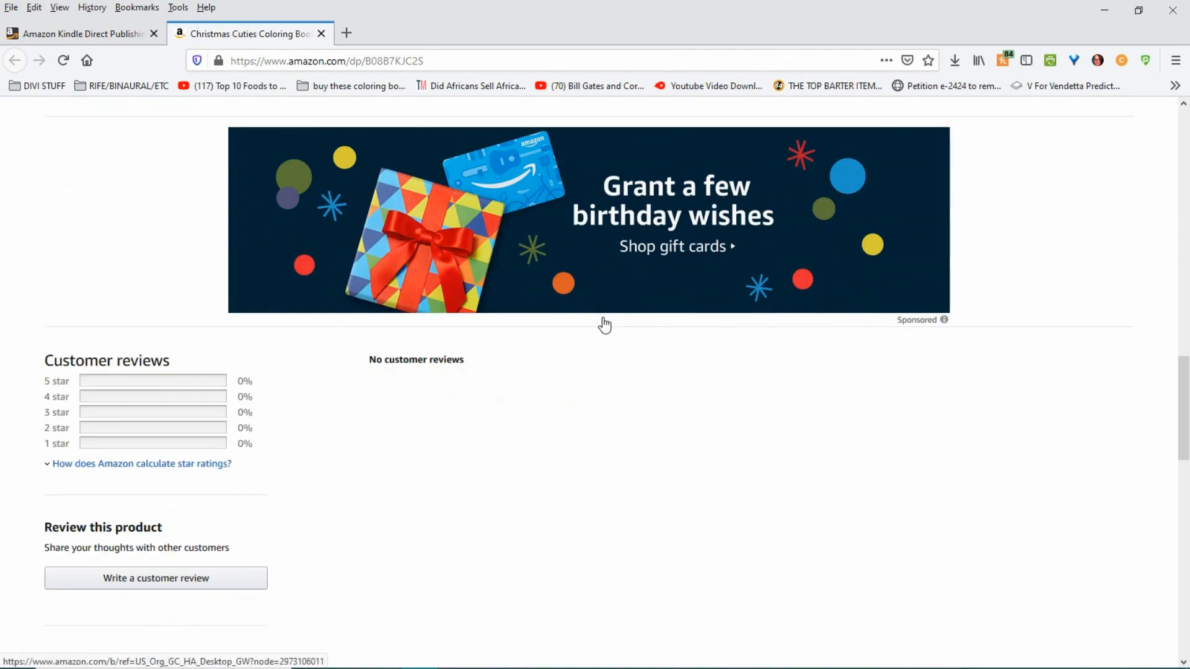
pyautogui.scroll(-5, 605, 319)
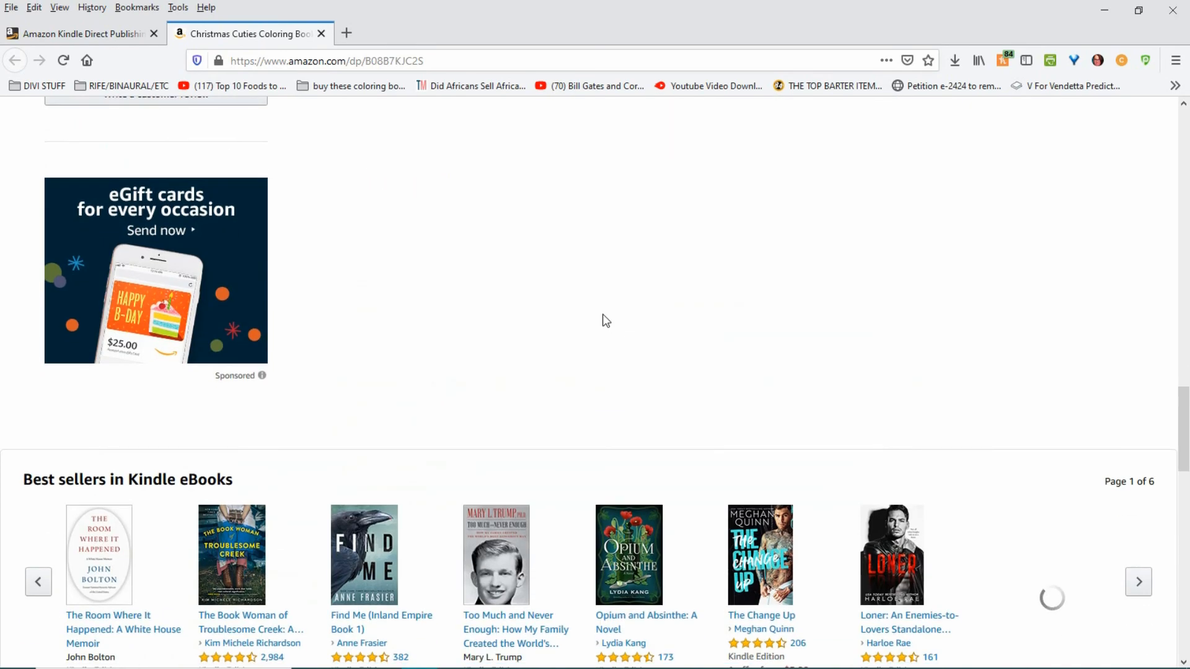
pyautogui.scroll(3, 569, 297)
pyautogui.scroll(20, 561, 280)
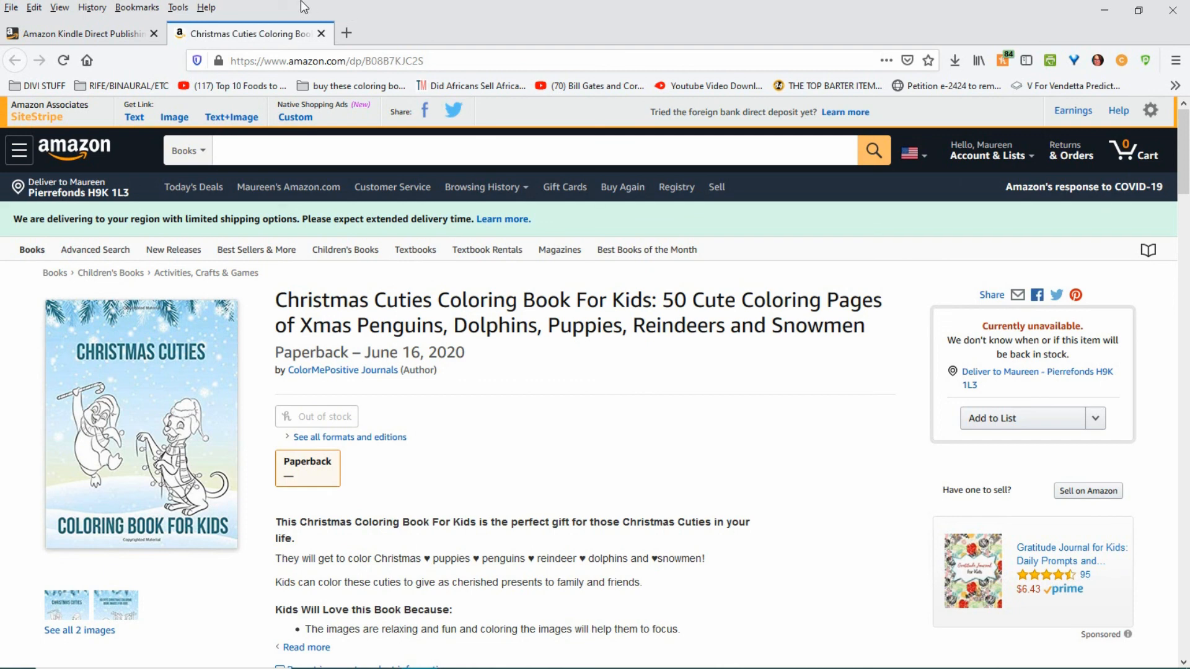
# Switch back to the KDP Bookshelf and look over the books listed there
pyautogui.click(77, 28)
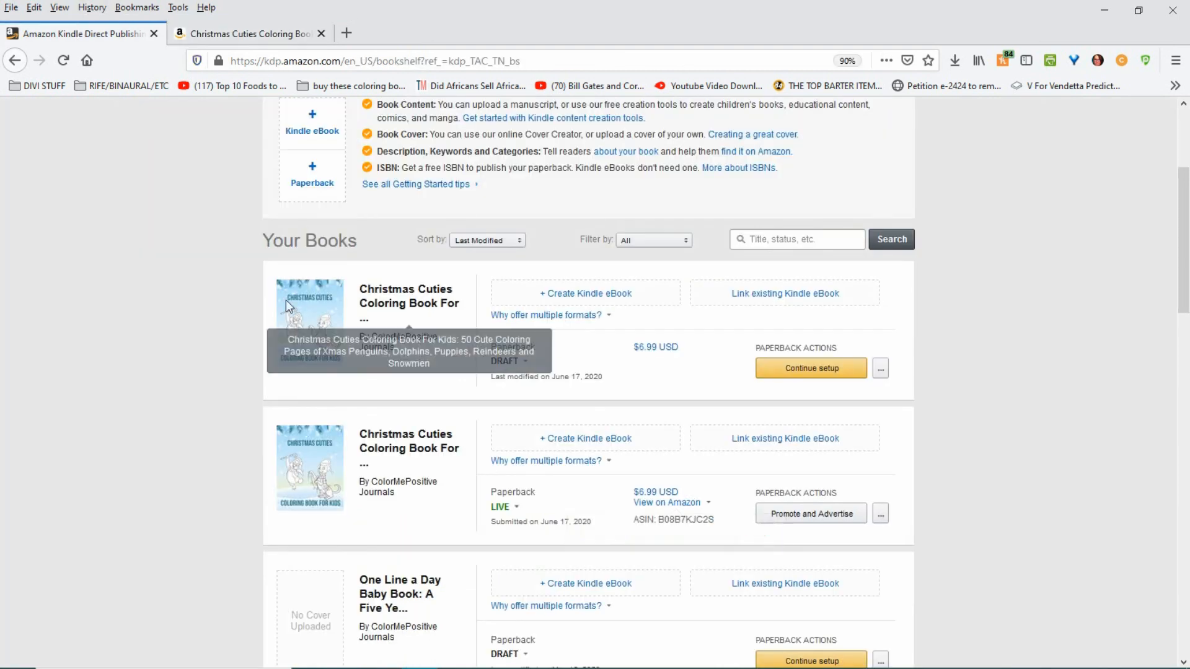
pyautogui.scroll(-5, 268, 279)
pyautogui.scroll(4, 268, 279)
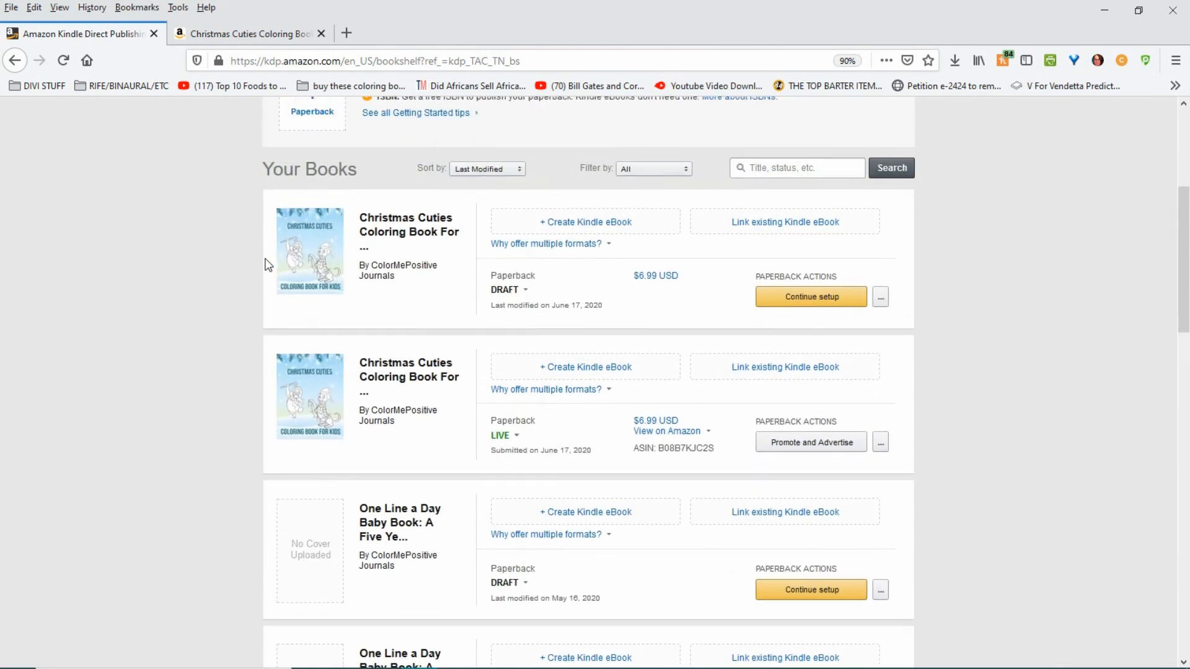
pyautogui.scroll(5, 262, 254)
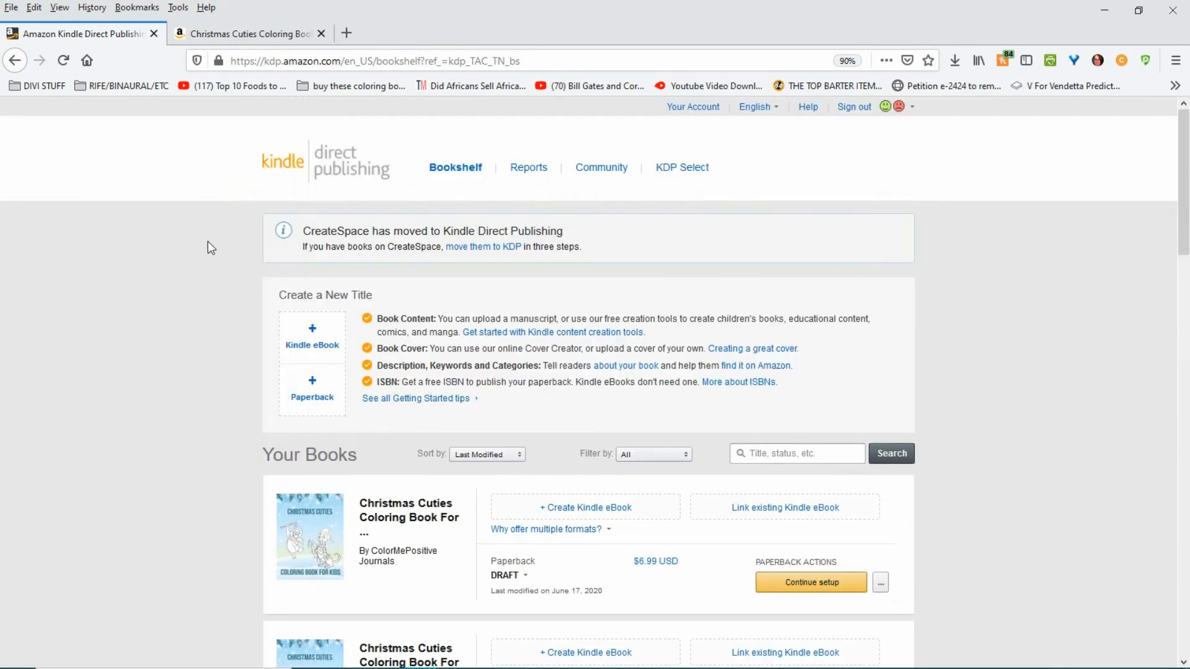